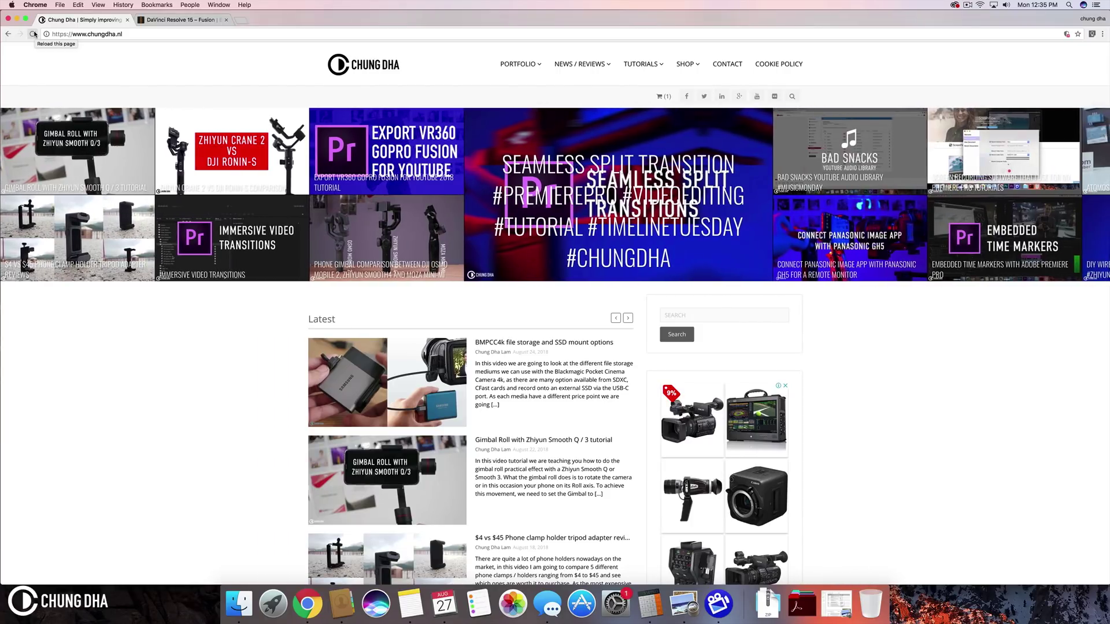
Step: Switch Chrome to the 'DaVinci Resolve 15 – Fusion' Blackmagic product page tab
{"action": "left_click", "coordinate": [150, 20]}
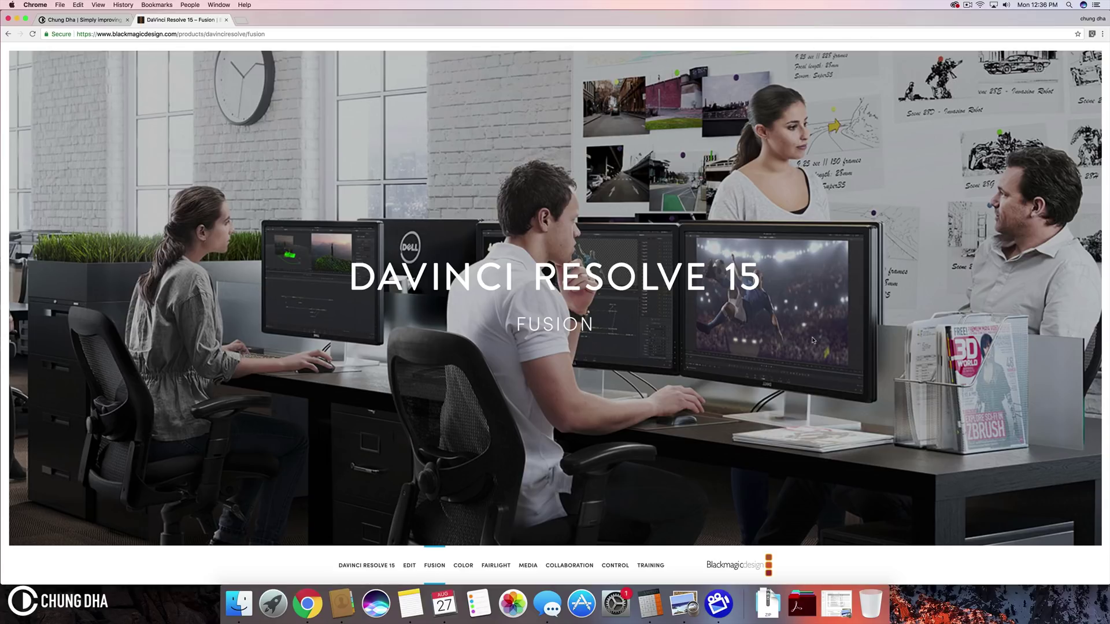
Step: Launch DaVinci Resolve from the Applications stack in the Dock
{"action": "left_click", "coordinate": [807, 605]}
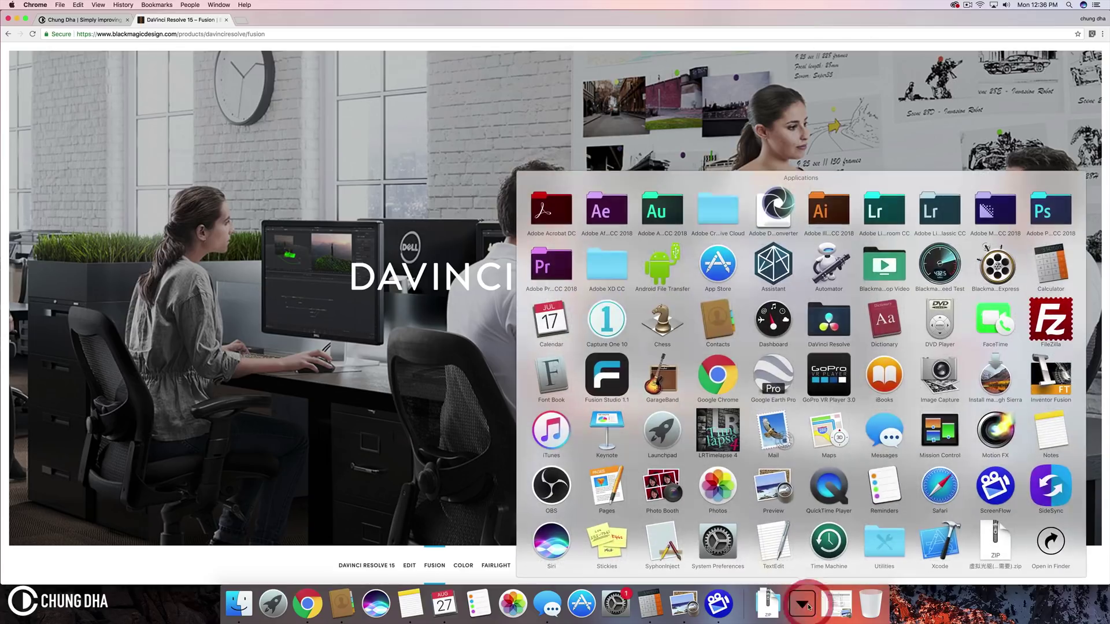
{"action": "left_click", "coordinate": [810, 339]}
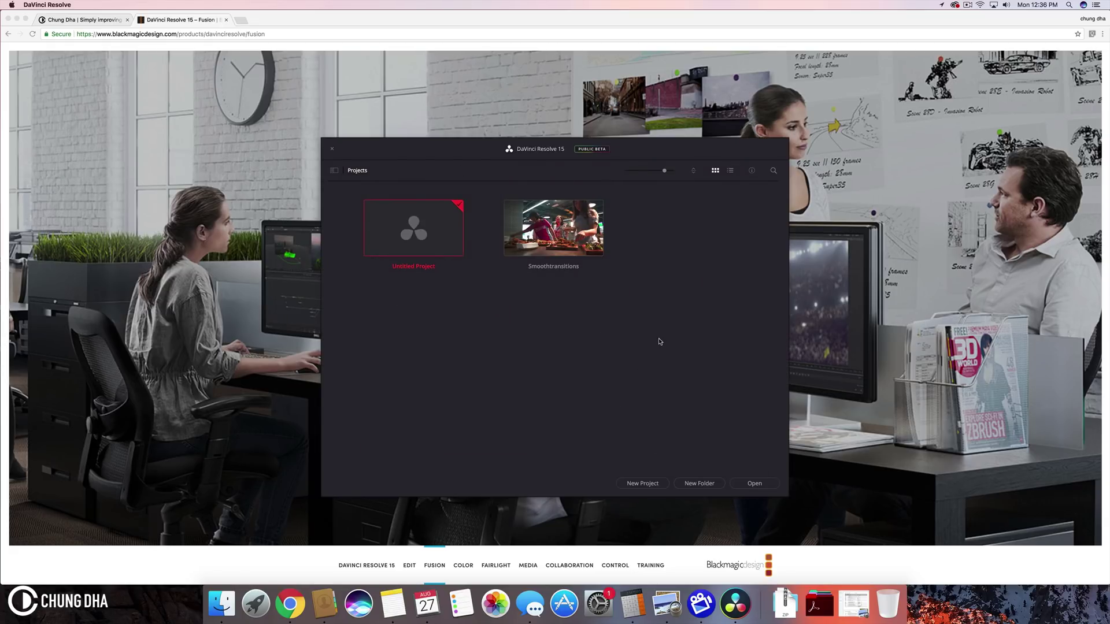
Step: Create a new project named 'Kapok' from the Project Manager
{"action": "left_click", "coordinate": [640, 488]}
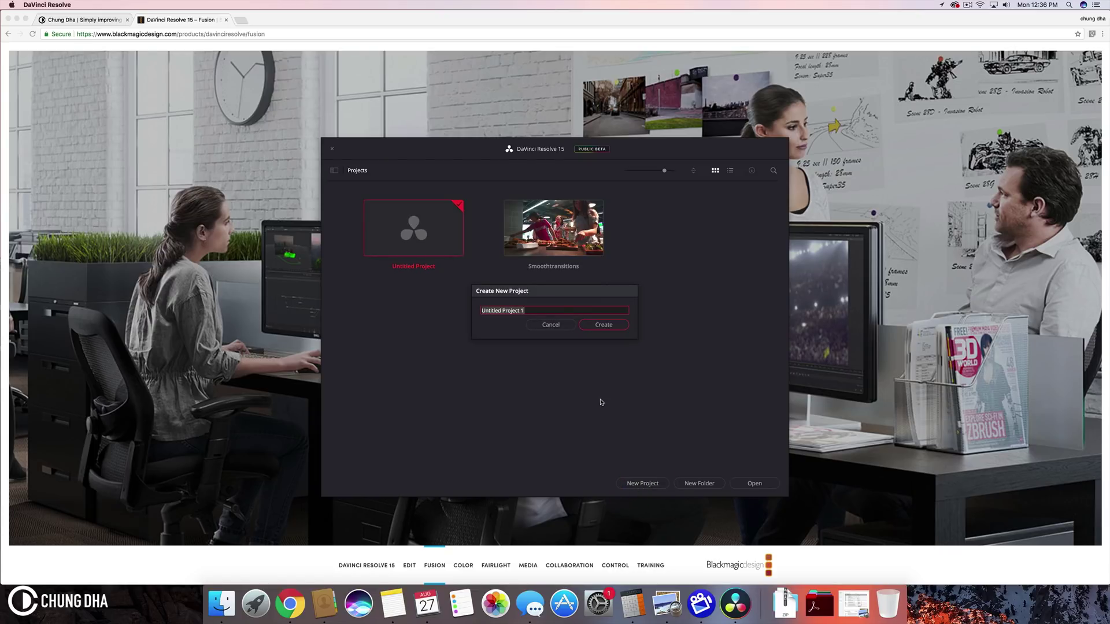
{"action": "key", "text": "shift"}
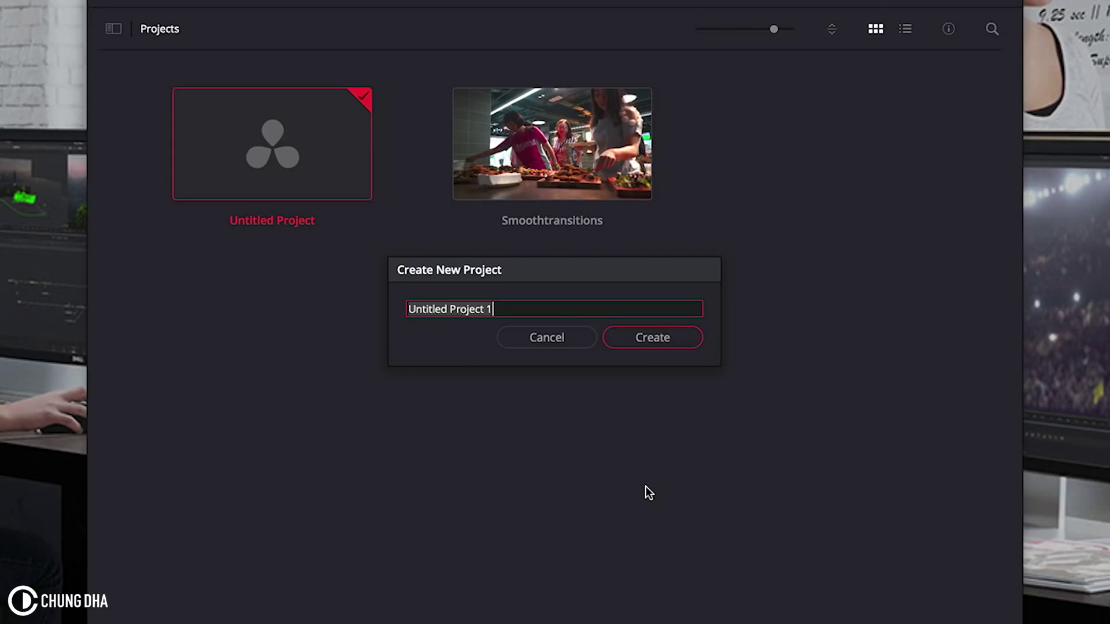
{"action": "type", "text": "Kapok"}
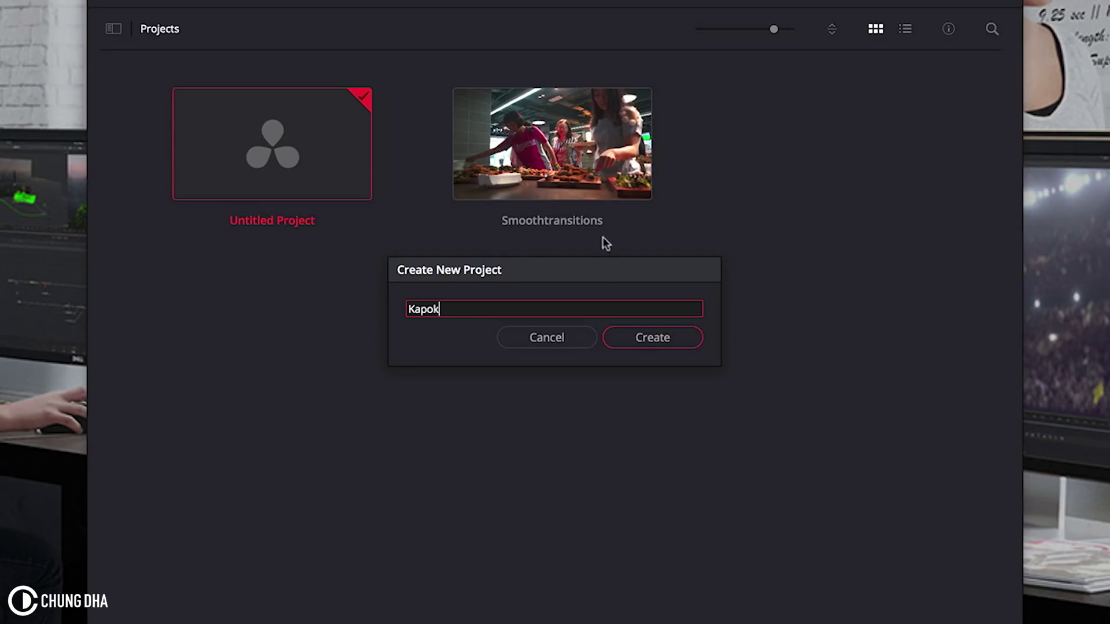
{"action": "left_click", "coordinate": [643, 337]}
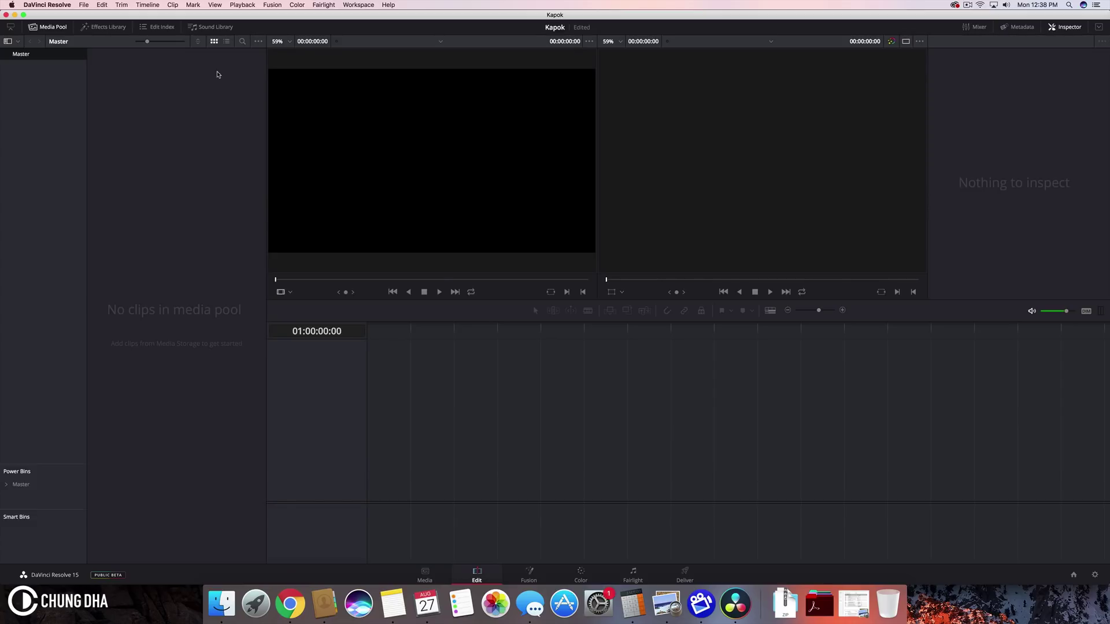
Step: Dismiss the File menu and open Project Settings from the gear icon
{"action": "left_click", "coordinate": [84, 5]}
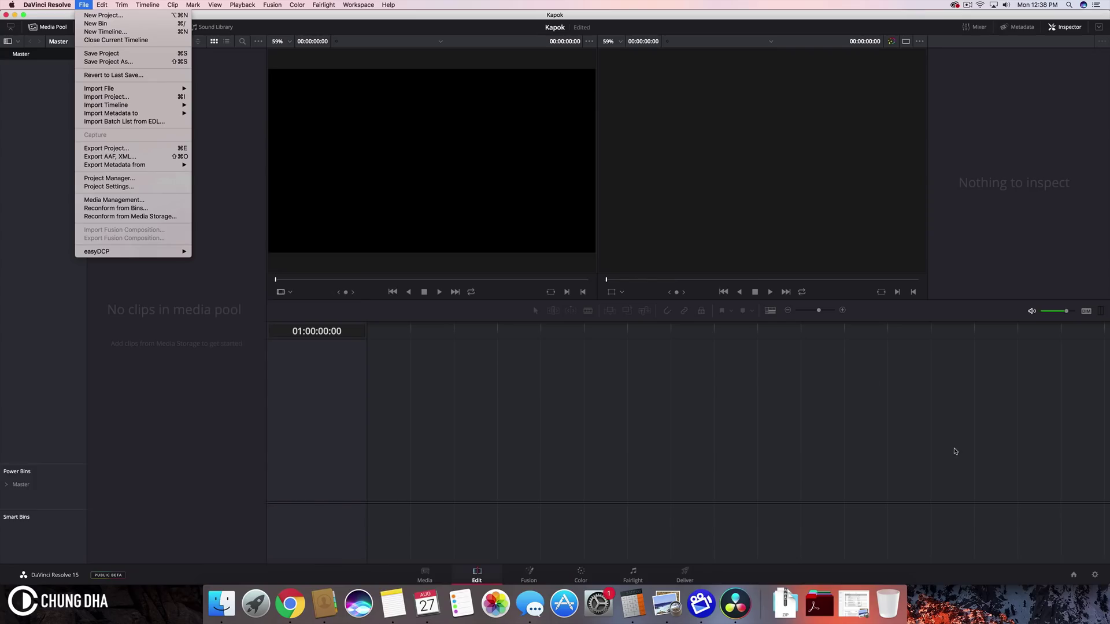
{"action": "left_click", "coordinate": [965, 451]}
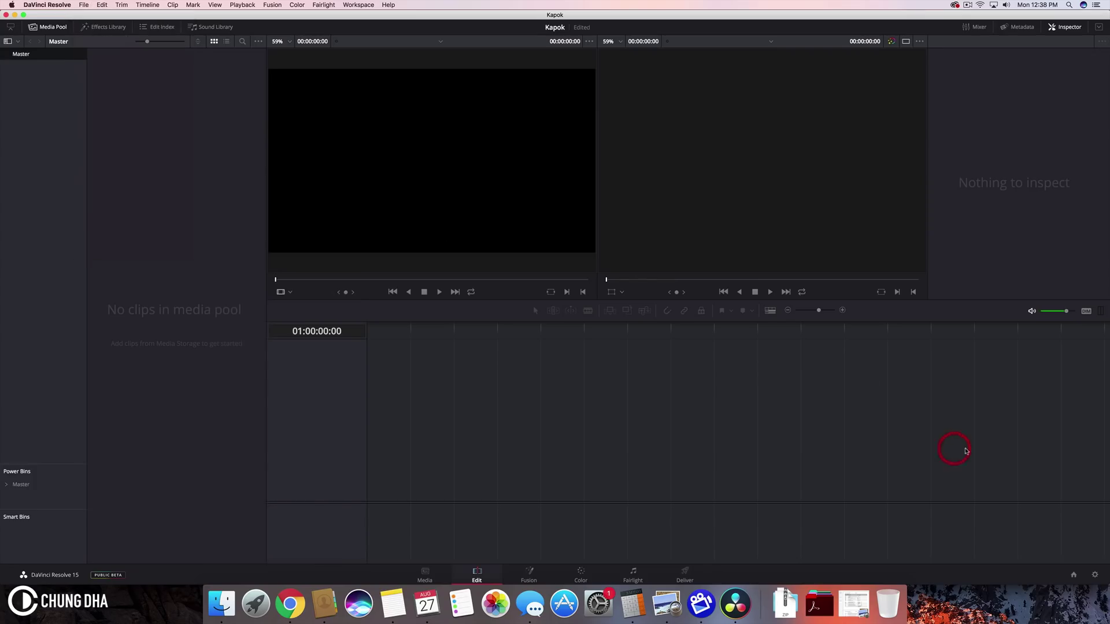
{"action": "left_click", "coordinate": [1095, 576]}
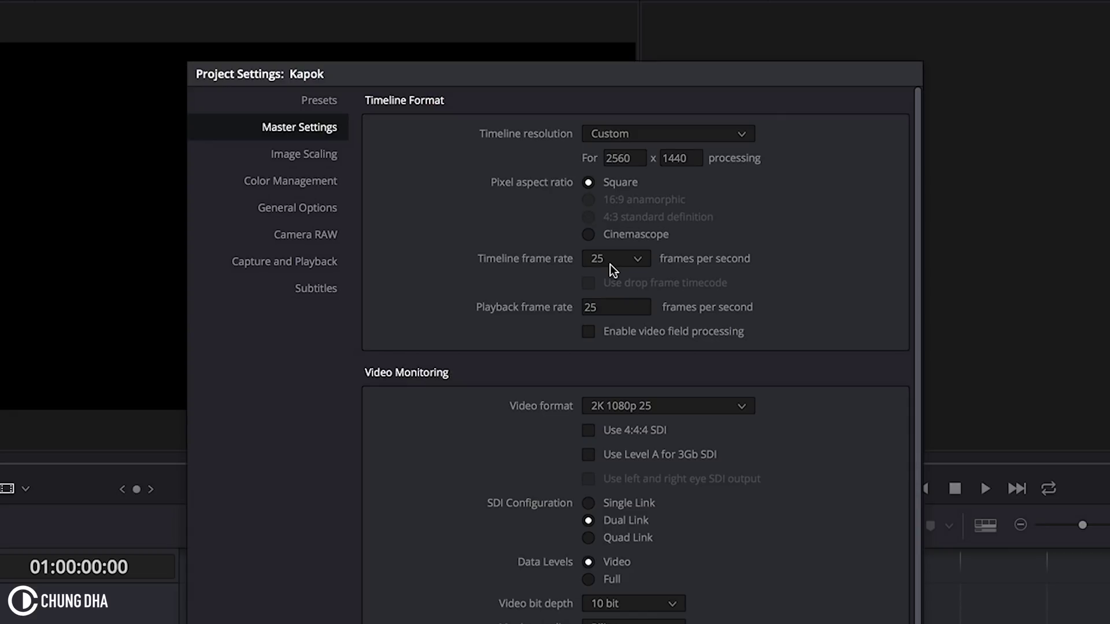
Step: Review timeline frame rate and resolution, keeping 25 fps and Custom 2560 x 1440
{"action": "left_click", "coordinate": [610, 265]}
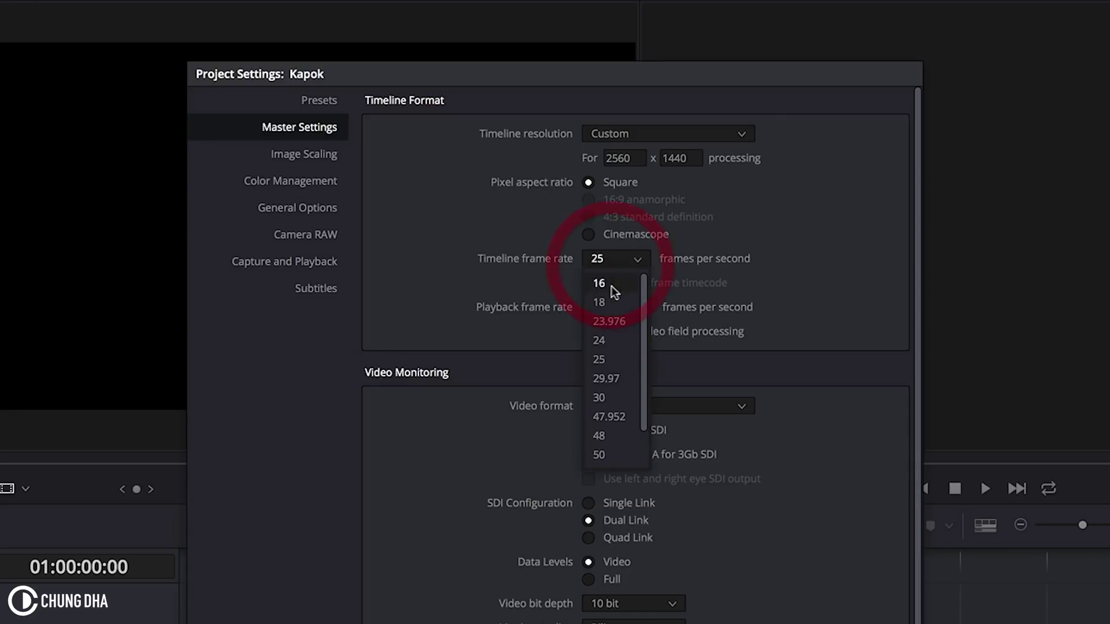
{"action": "scroll", "coordinate": [612, 303], "scroll_direction": "down", "scroll_amount": 2}
{"action": "scroll", "coordinate": [612, 303], "scroll_direction": "up", "scroll_amount": 2}
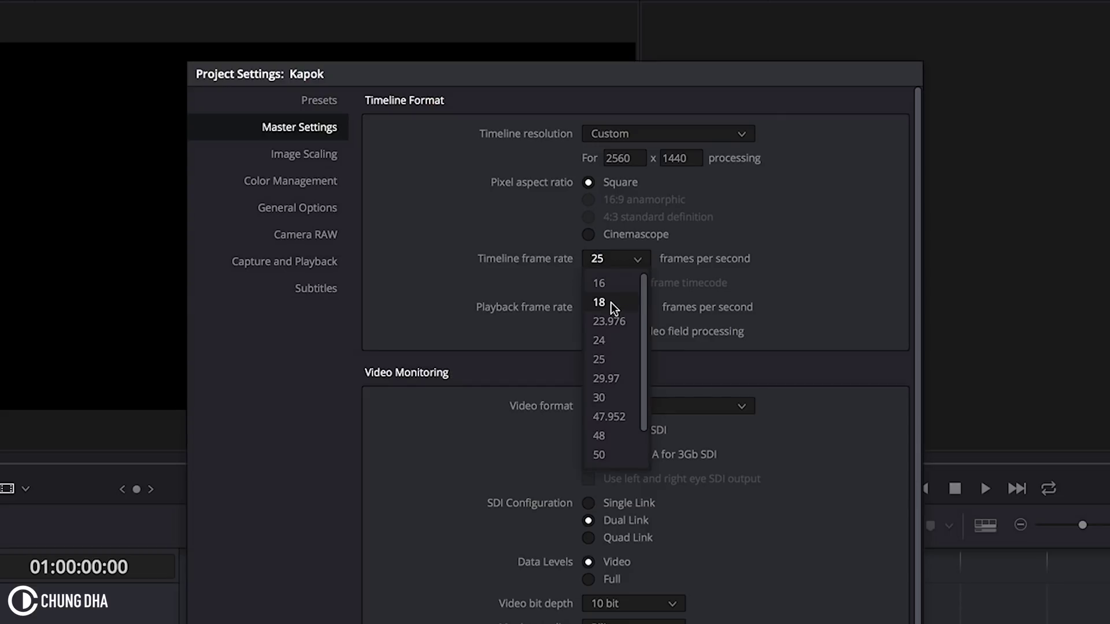
{"action": "left_click", "coordinate": [782, 266]}
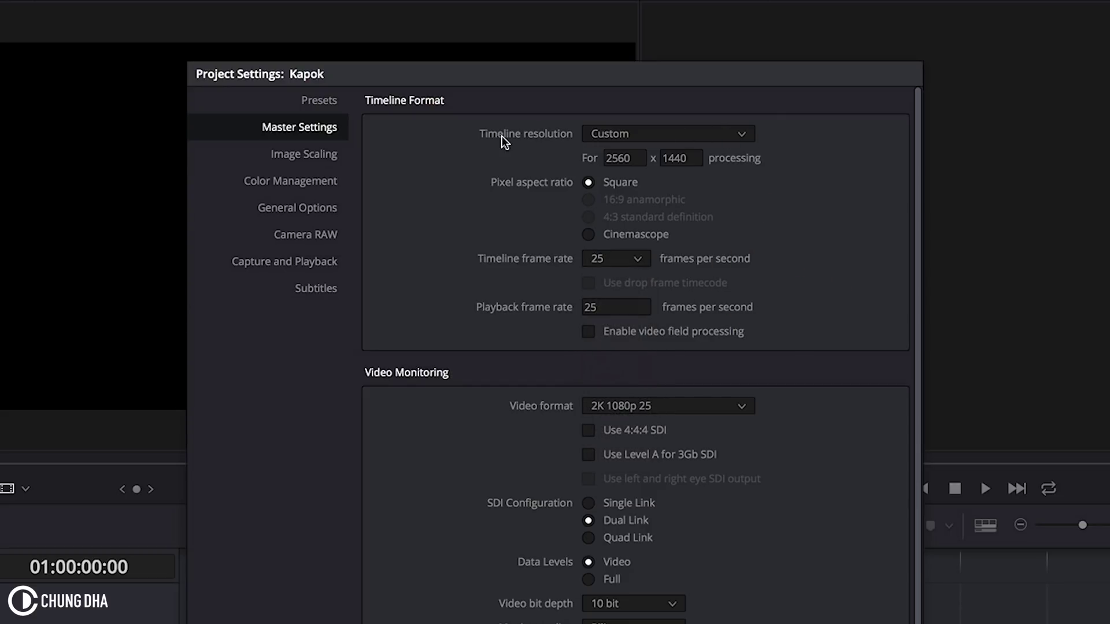
{"action": "left_click", "coordinate": [668, 138]}
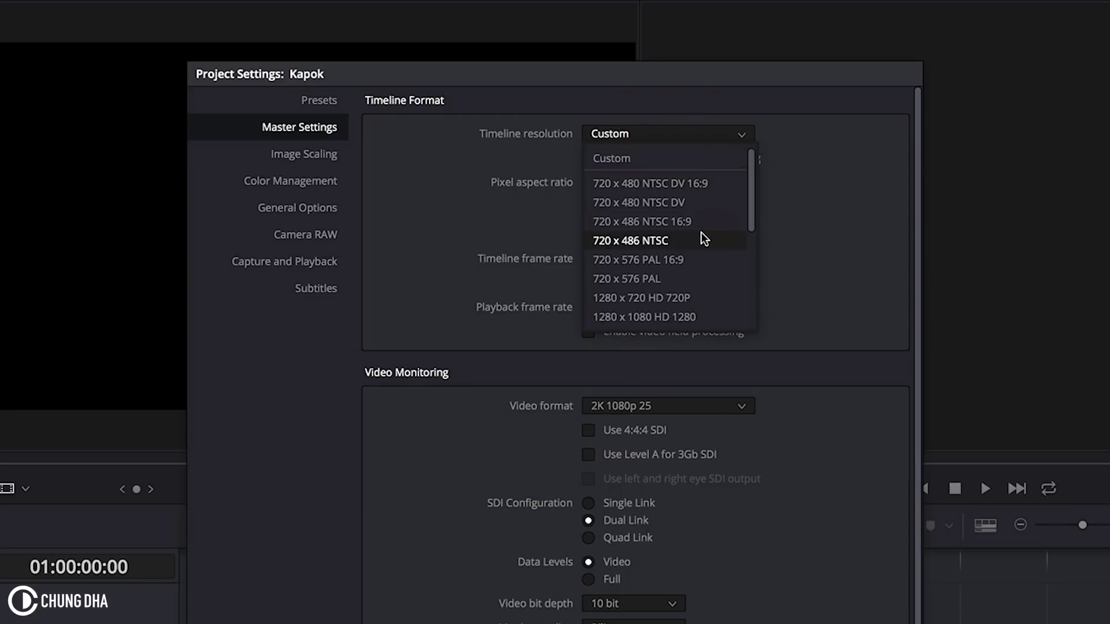
{"action": "scroll", "coordinate": [702, 232], "scroll_direction": "down", "scroll_amount": 5}
{"action": "scroll", "coordinate": [699, 250], "scroll_direction": "up", "scroll_amount": 6}
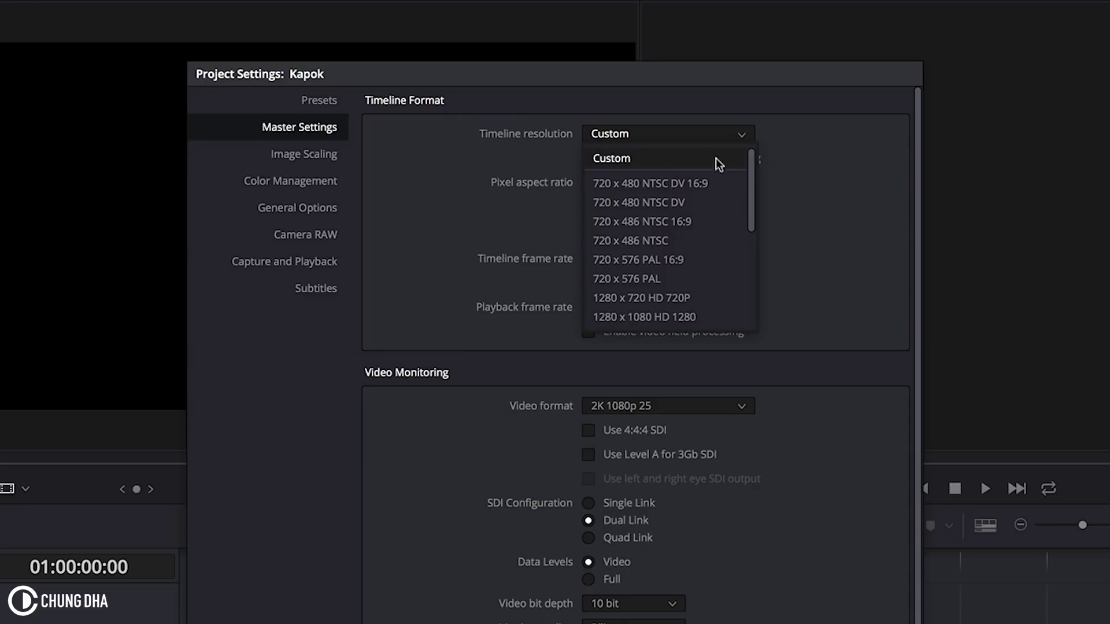
{"action": "left_click", "coordinate": [795, 149]}
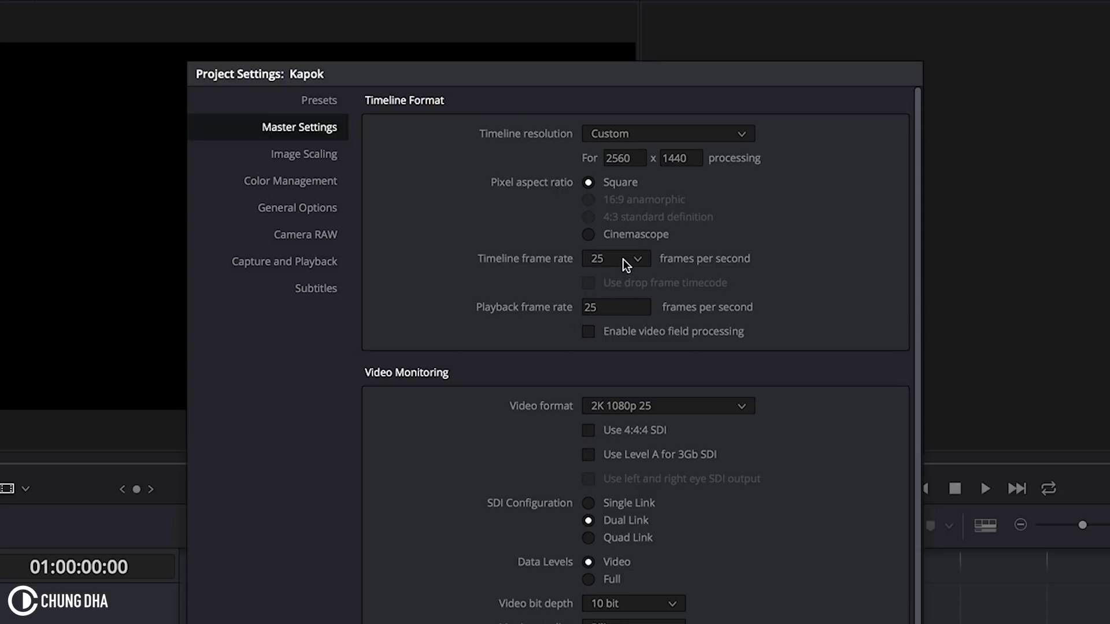
{"action": "left_click", "coordinate": [682, 405]}
{"action": "scroll", "coordinate": [689, 503], "scroll_direction": "down", "scroll_amount": 3}
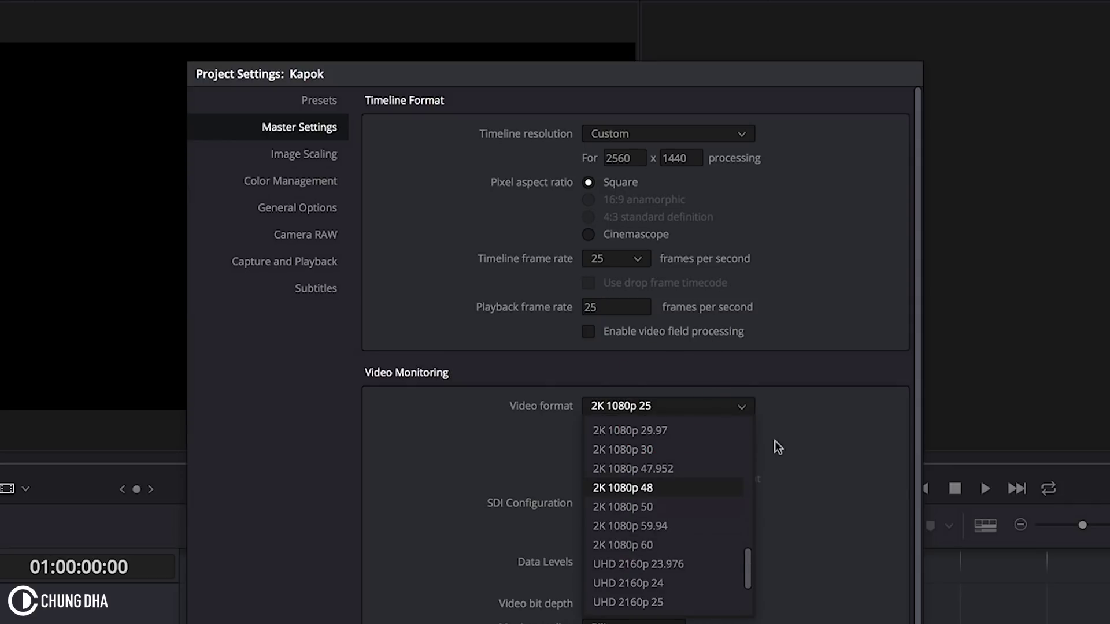
{"action": "left_click", "coordinate": [800, 525]}
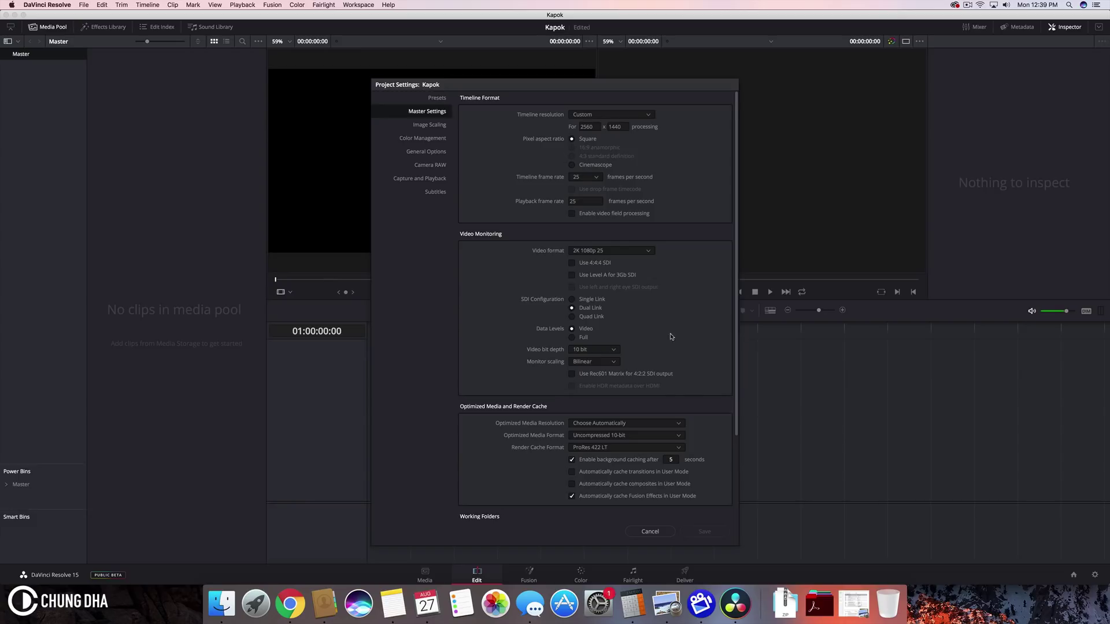
{"action": "scroll", "coordinate": [690, 348], "scroll_direction": "down", "scroll_amount": 4}
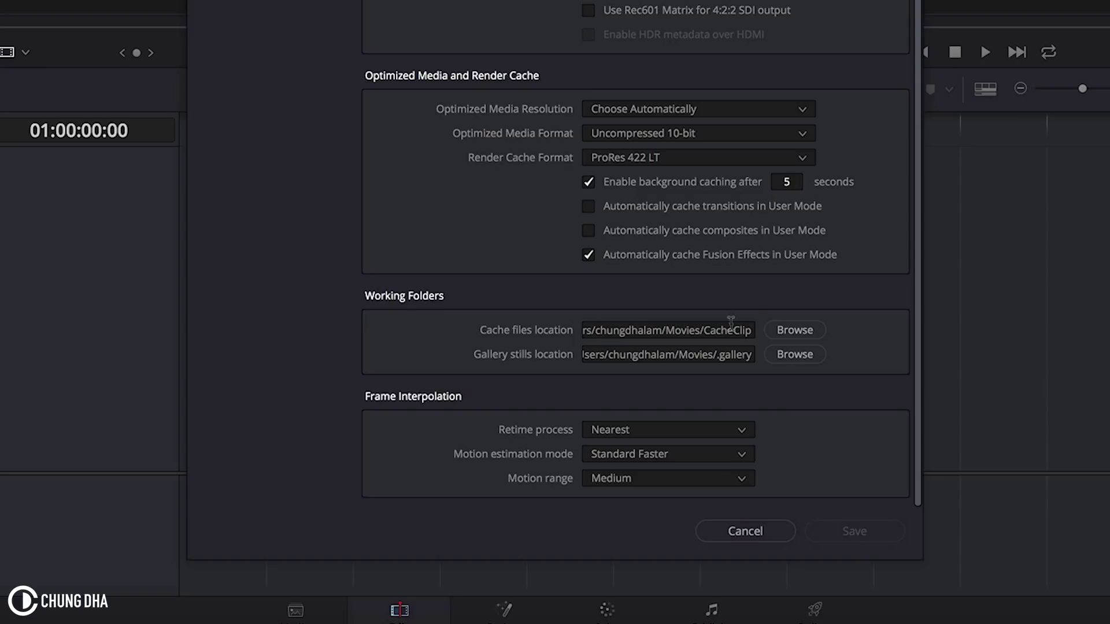
{"action": "scroll", "coordinate": [449, 202], "scroll_direction": "up", "scroll_amount": 5}
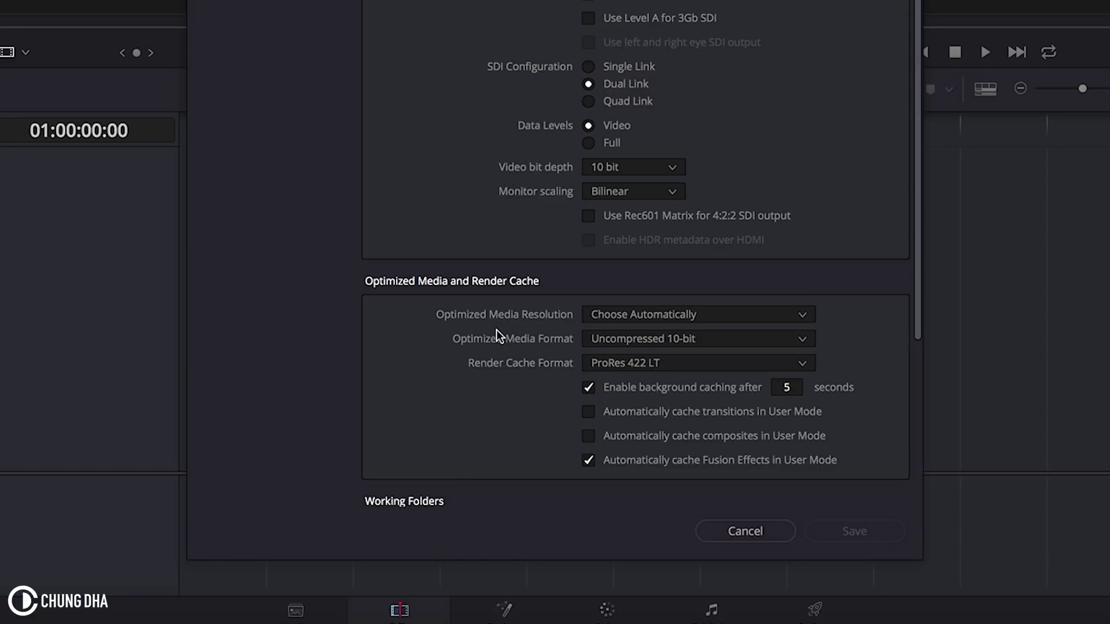
{"action": "scroll", "coordinate": [488, 327], "scroll_direction": "down", "scroll_amount": 4}
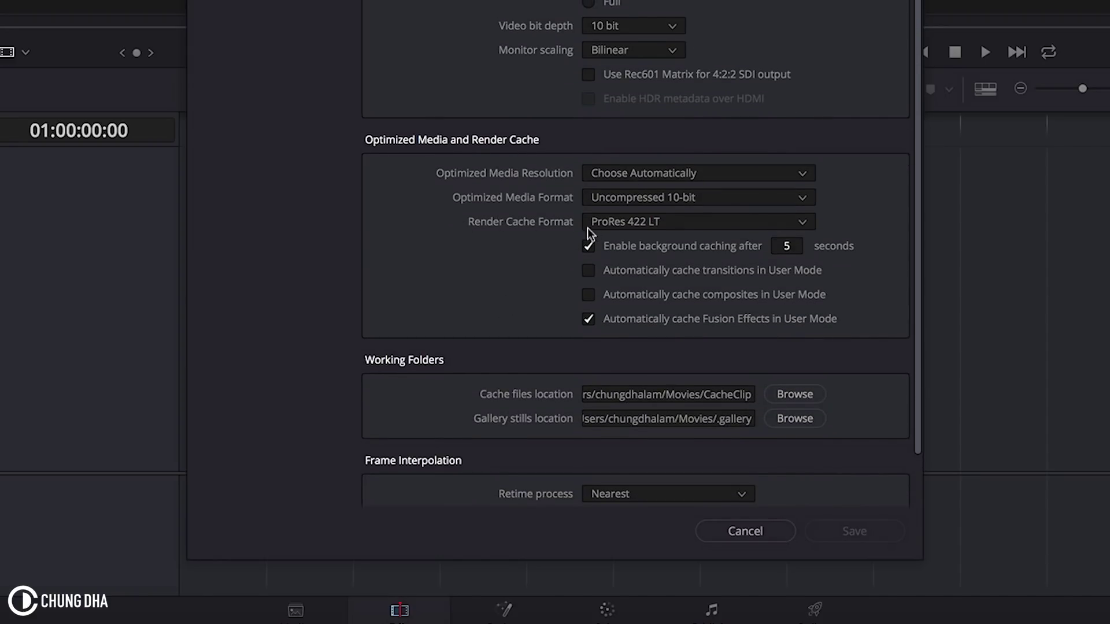
{"action": "left_click", "coordinate": [632, 222]}
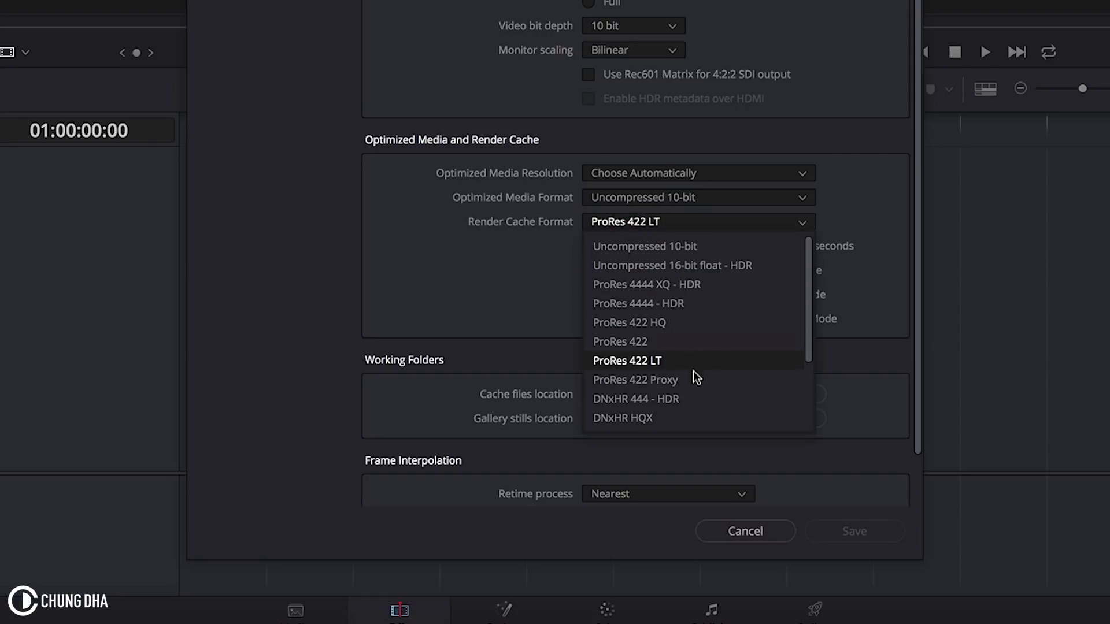
{"action": "scroll", "coordinate": [689, 380], "scroll_direction": "down", "scroll_amount": 5}
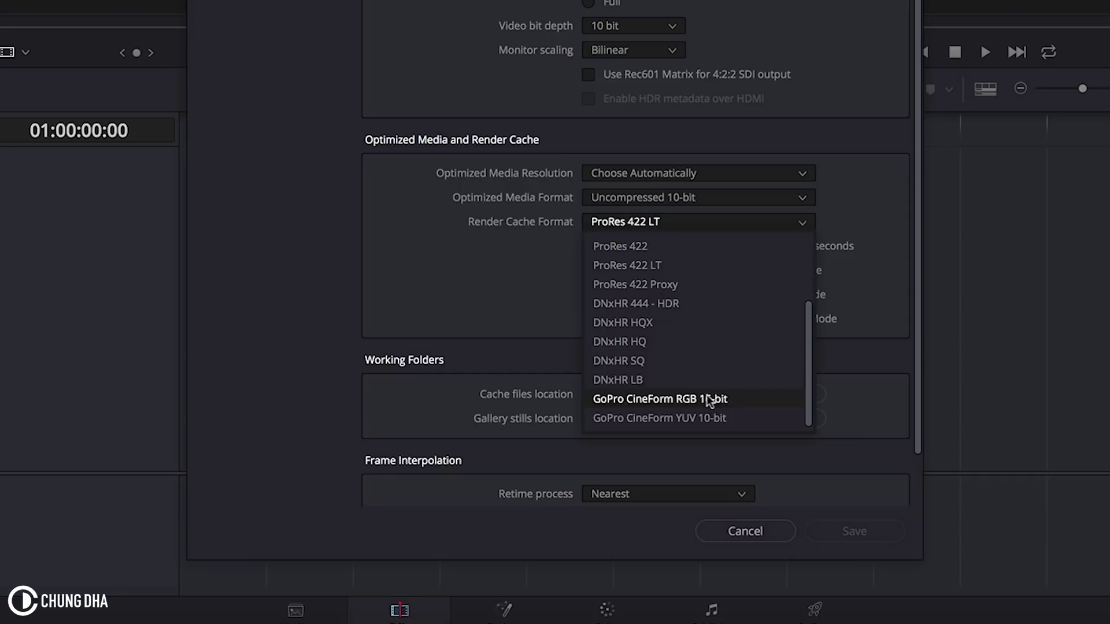
{"action": "scroll", "coordinate": [717, 334], "scroll_direction": "up", "scroll_amount": 5}
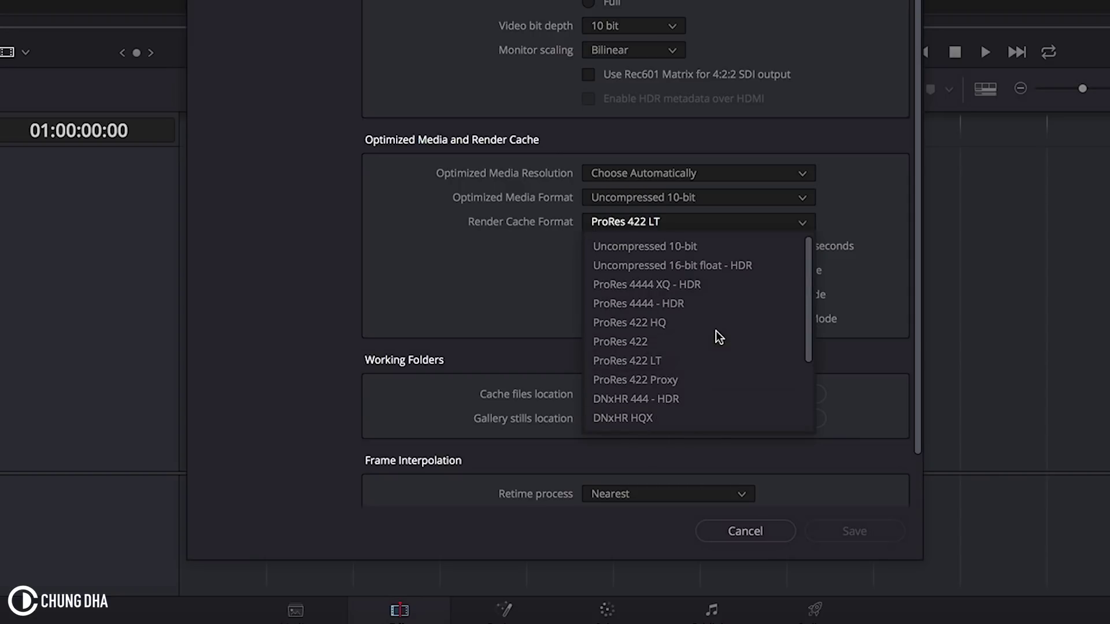
{"action": "scroll", "coordinate": [714, 248], "scroll_direction": "down", "scroll_amount": 5}
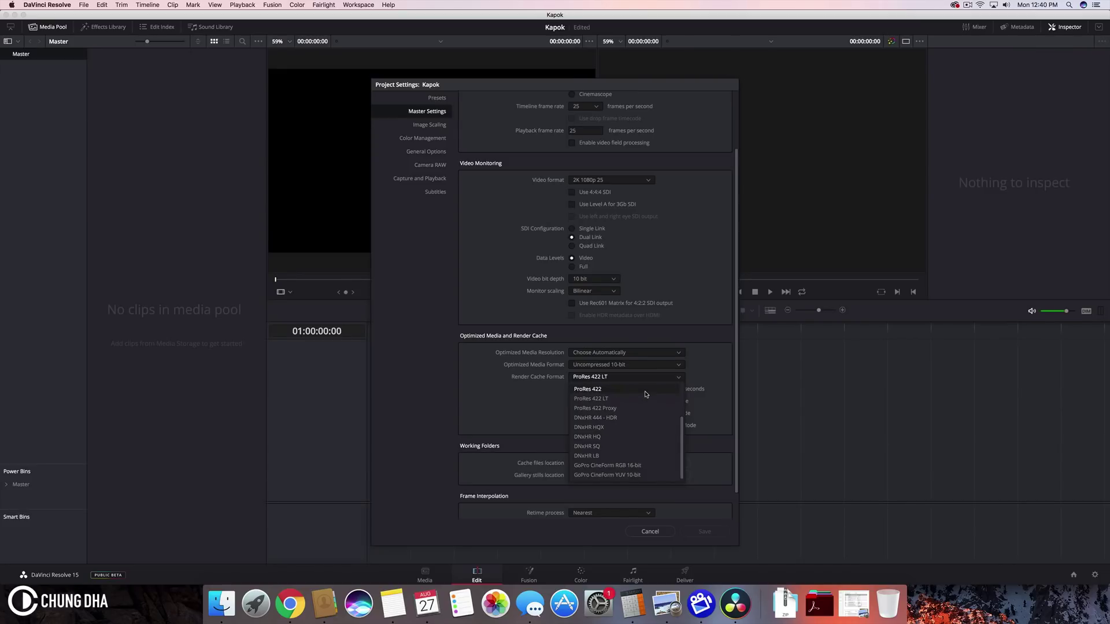
{"action": "scroll", "coordinate": [645, 395], "scroll_direction": "up", "scroll_amount": 5}
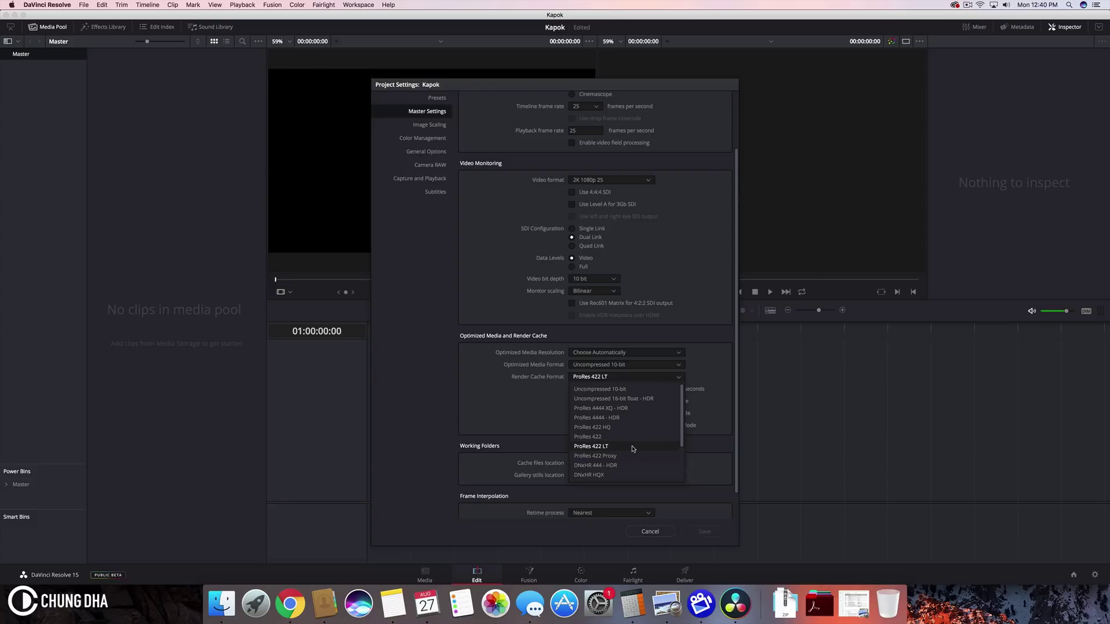
{"action": "left_click", "coordinate": [713, 307]}
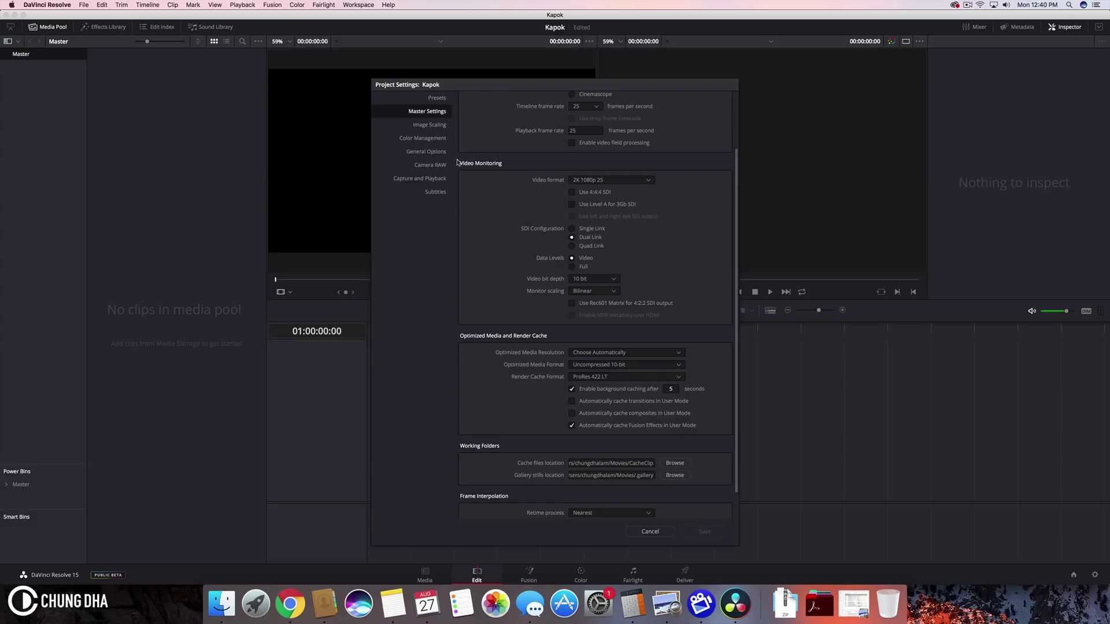
Step: Show the Presets list, cancel a Save As, and inspect the 2.5k 25P preset's options
{"action": "scroll", "coordinate": [468, 132], "scroll_direction": "up", "scroll_amount": 3}
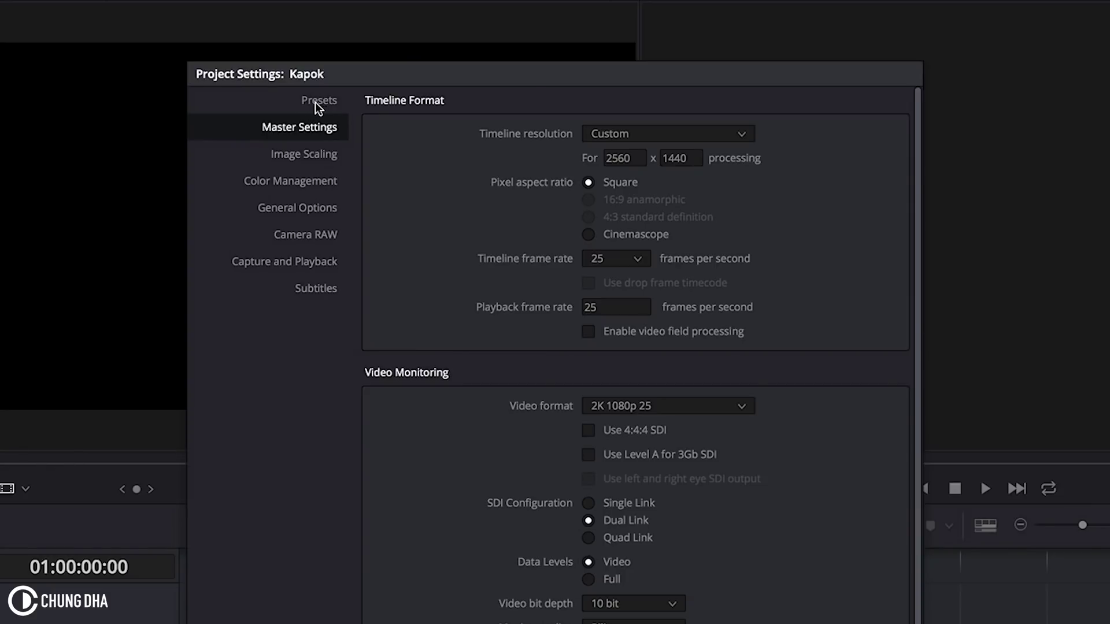
{"action": "left_click", "coordinate": [324, 104]}
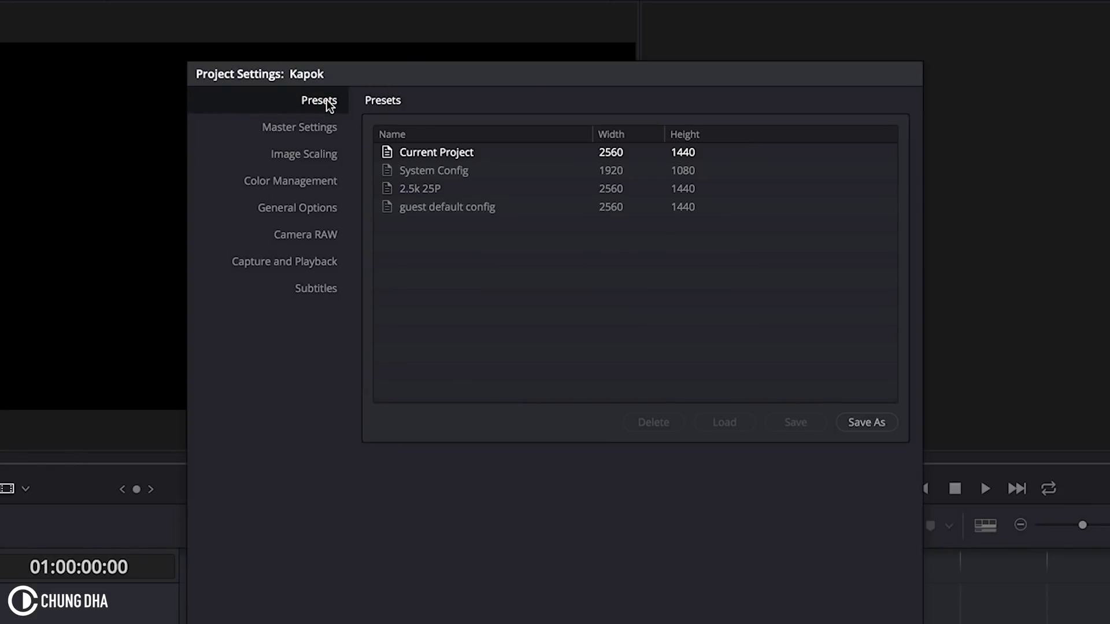
{"action": "left_click", "coordinate": [878, 423]}
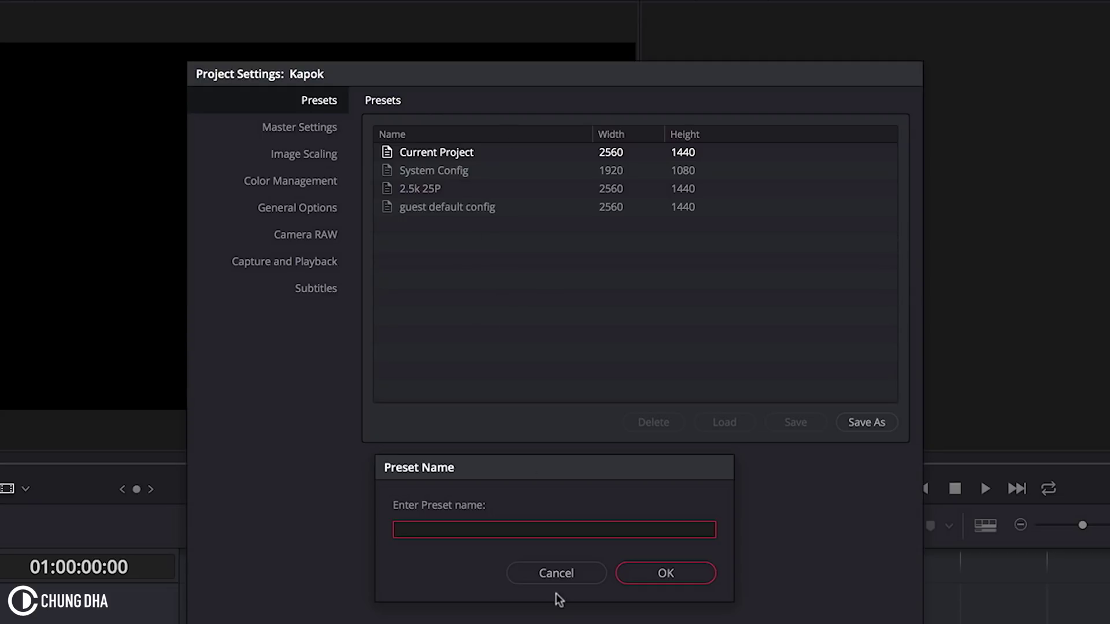
{"action": "left_click", "coordinate": [571, 574]}
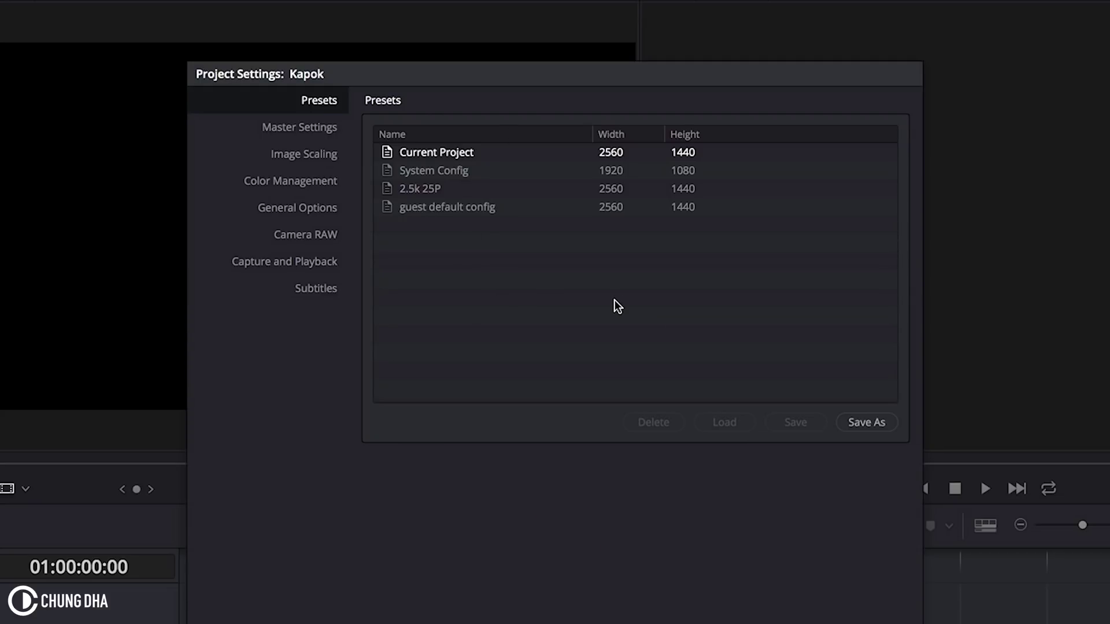
{"action": "right_click", "coordinate": [431, 191]}
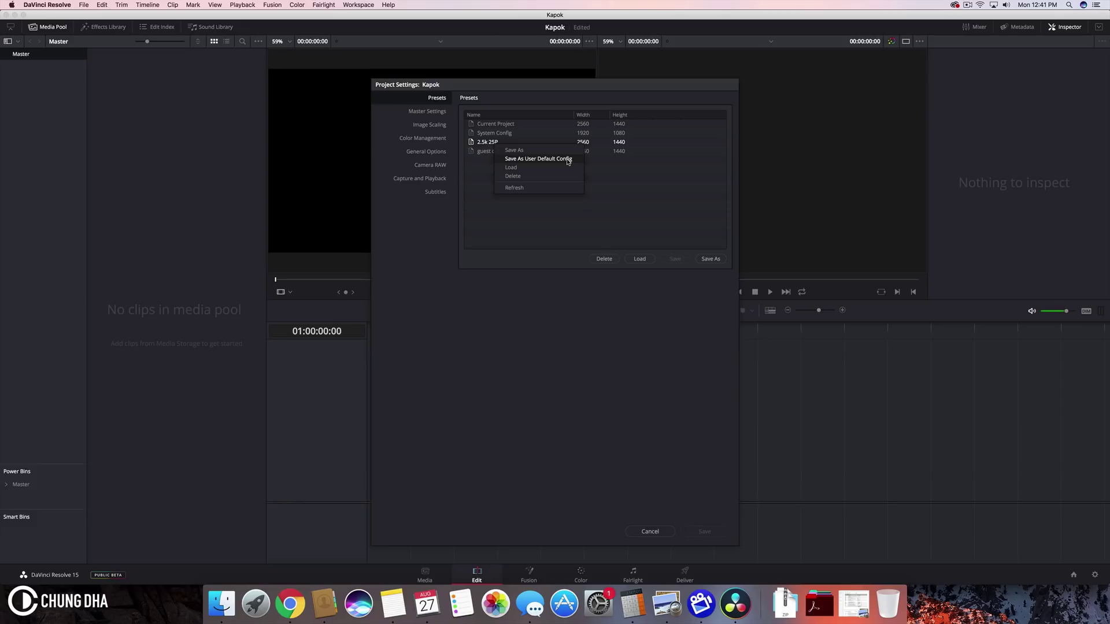
Step: Cancel Project Settings without saving and return to the Edit page via the Media page
{"action": "left_click", "coordinate": [640, 155]}
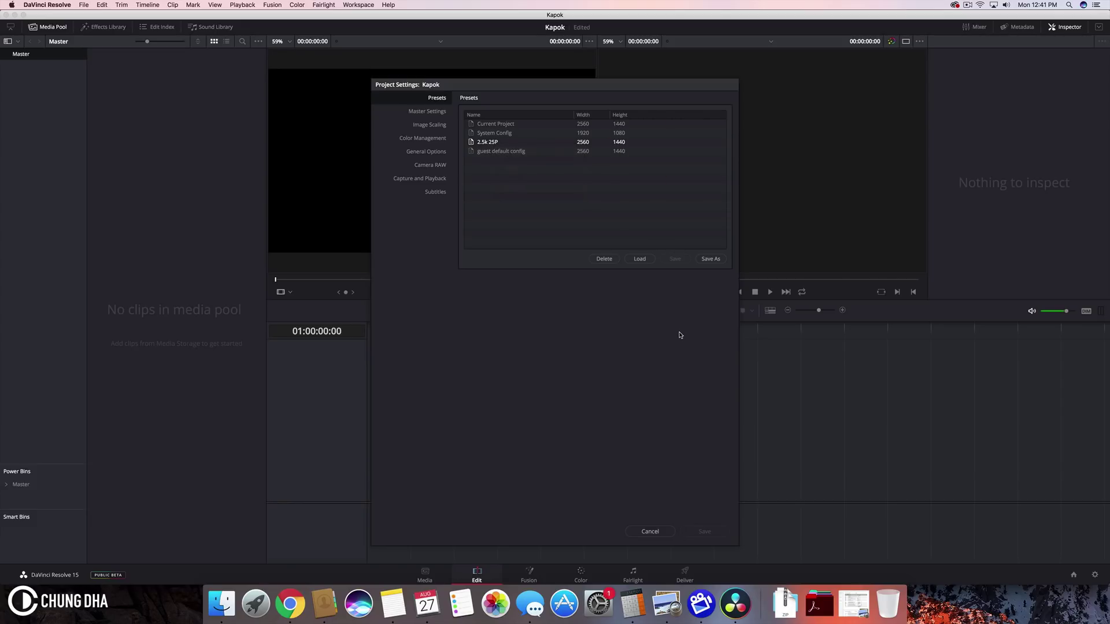
{"action": "left_click", "coordinate": [649, 532]}
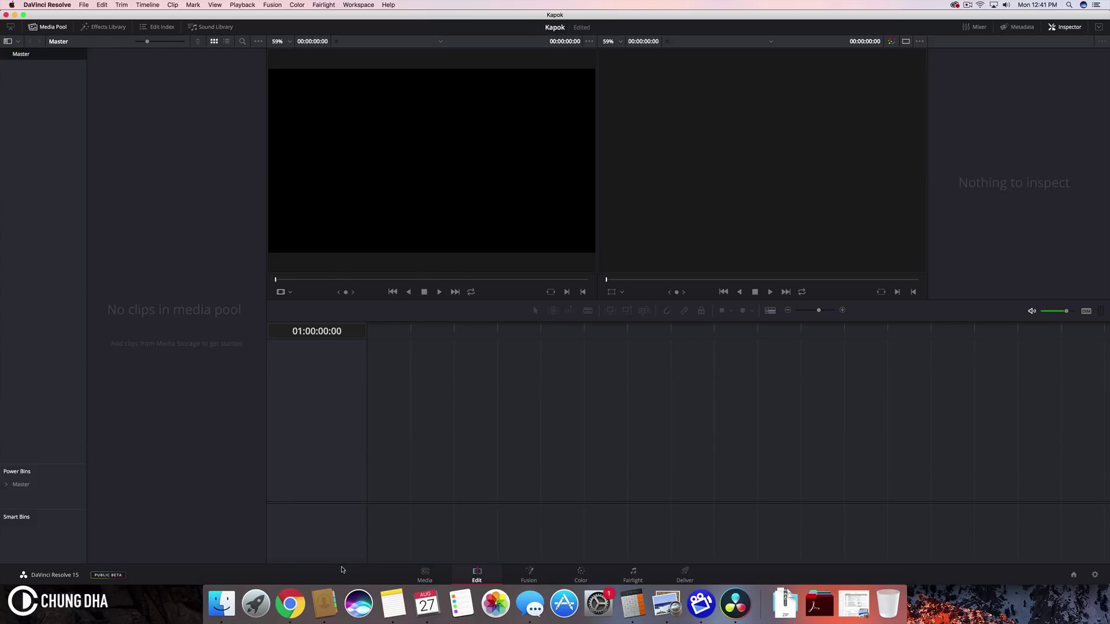
{"action": "left_click", "coordinate": [428, 574]}
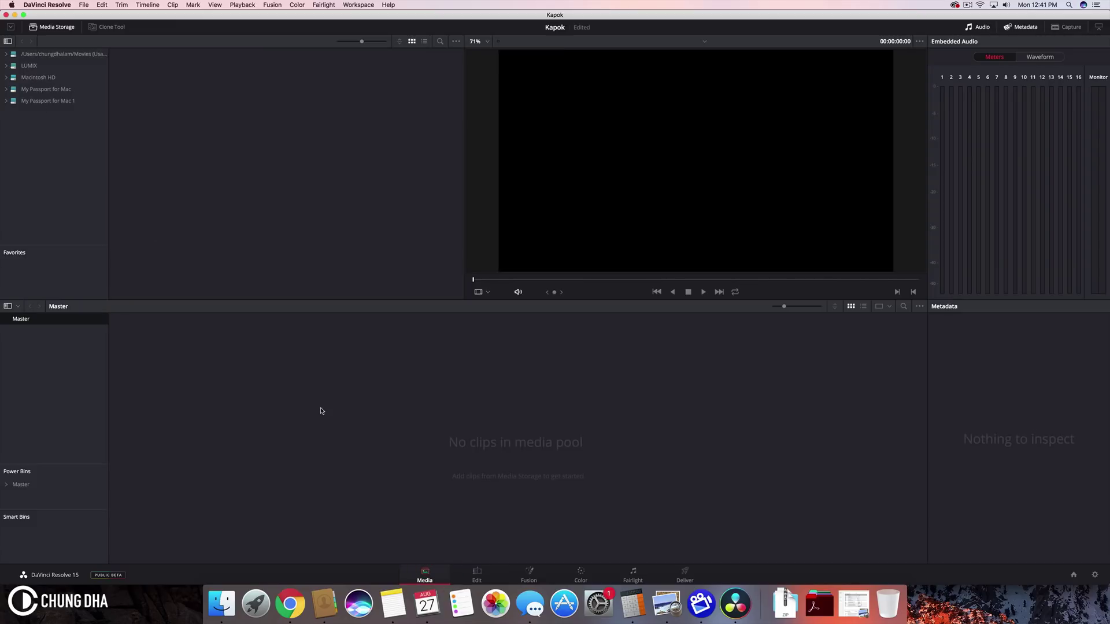
{"action": "left_click", "coordinate": [479, 578]}
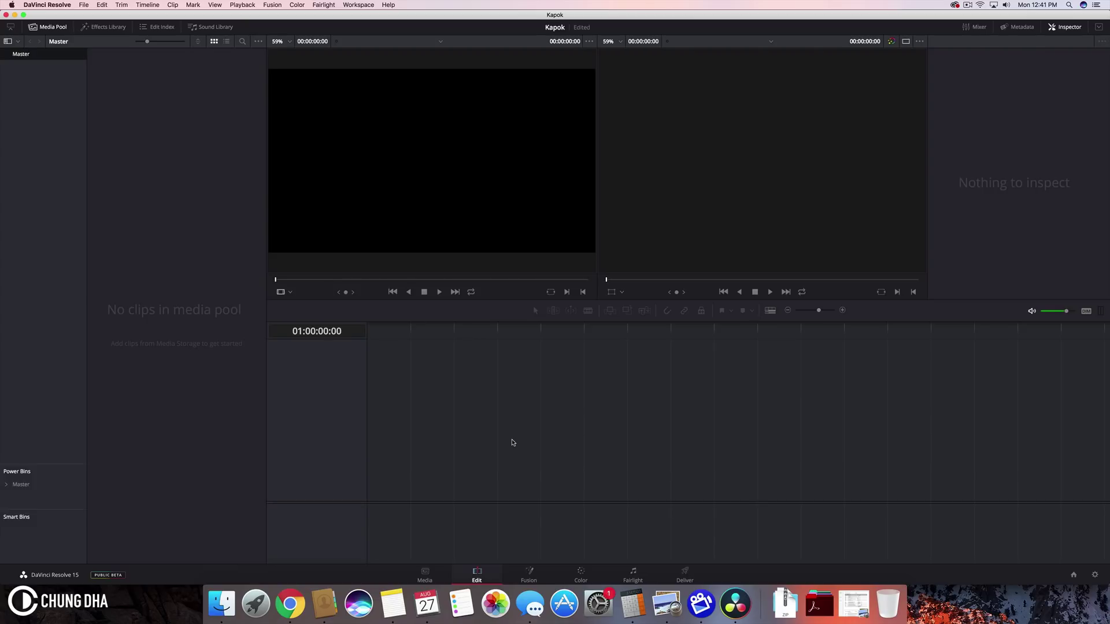
Step: Drag the kopa folder from My Passport for Mac > ella in Finder into the media pool
{"action": "left_click", "coordinate": [221, 602]}
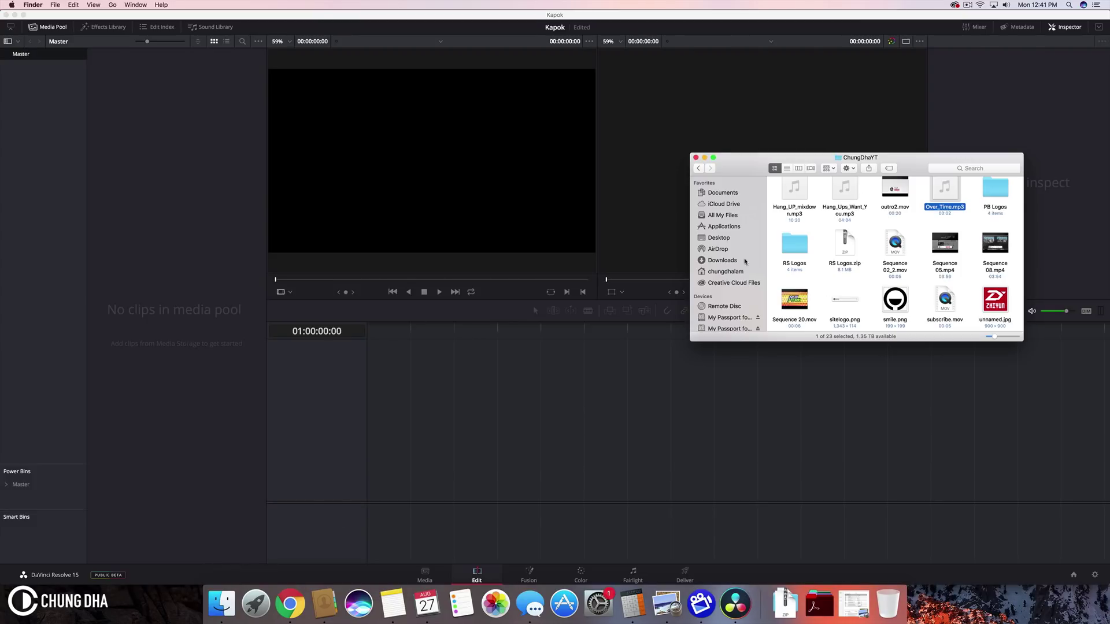
{"action": "scroll", "coordinate": [746, 255], "scroll_direction": "down", "scroll_amount": 3}
{"action": "left_click", "coordinate": [725, 245]}
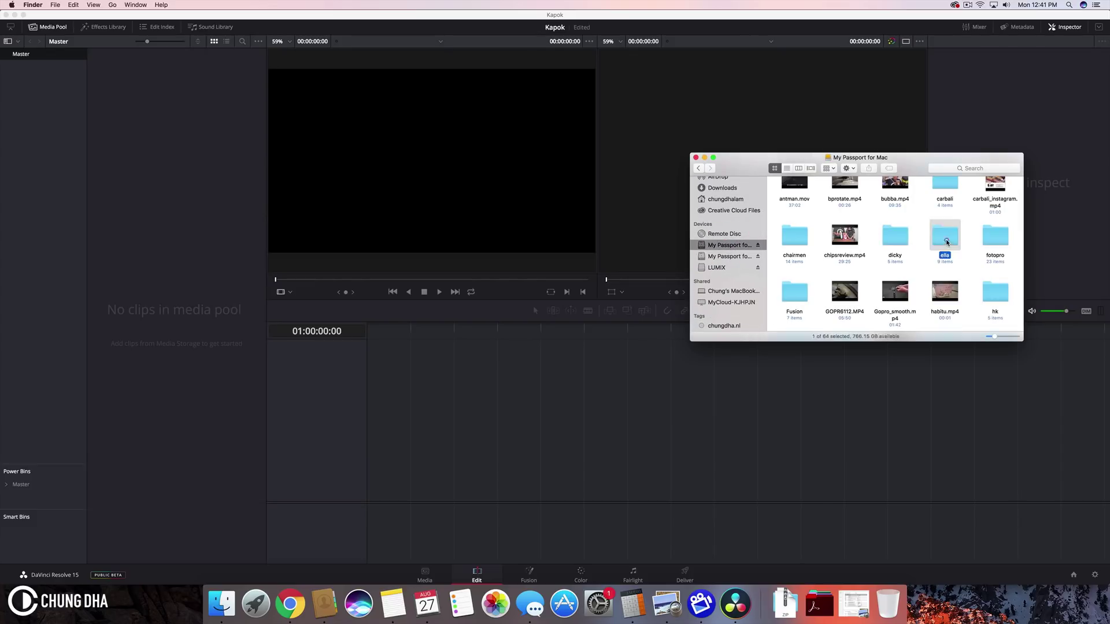
{"action": "double_click", "coordinate": [945, 237]}
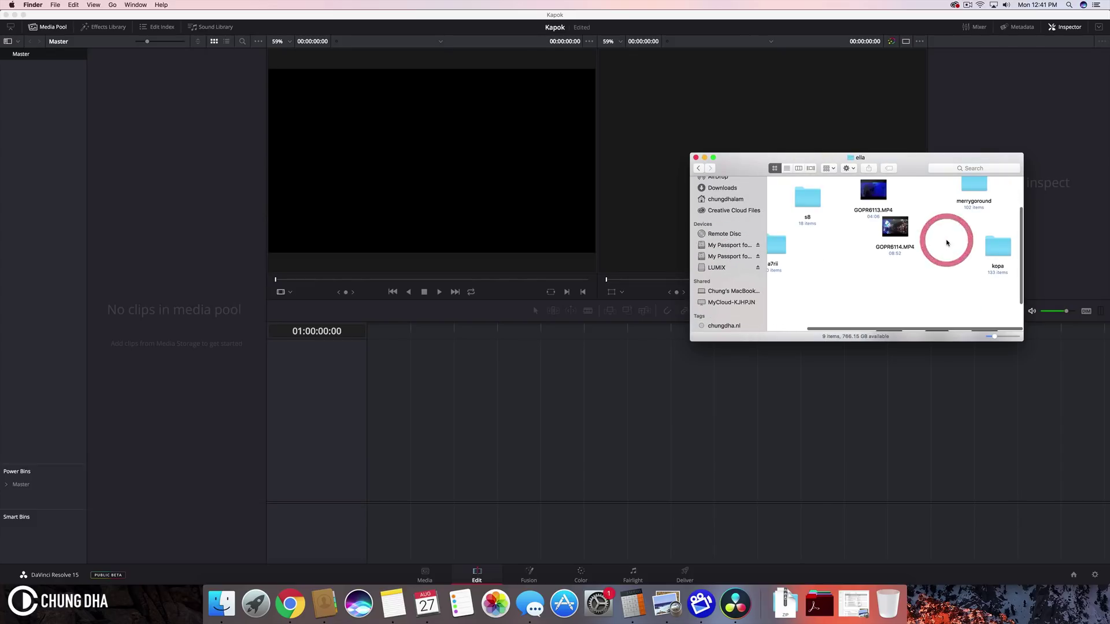
{"action": "left_click", "coordinate": [989, 250]}
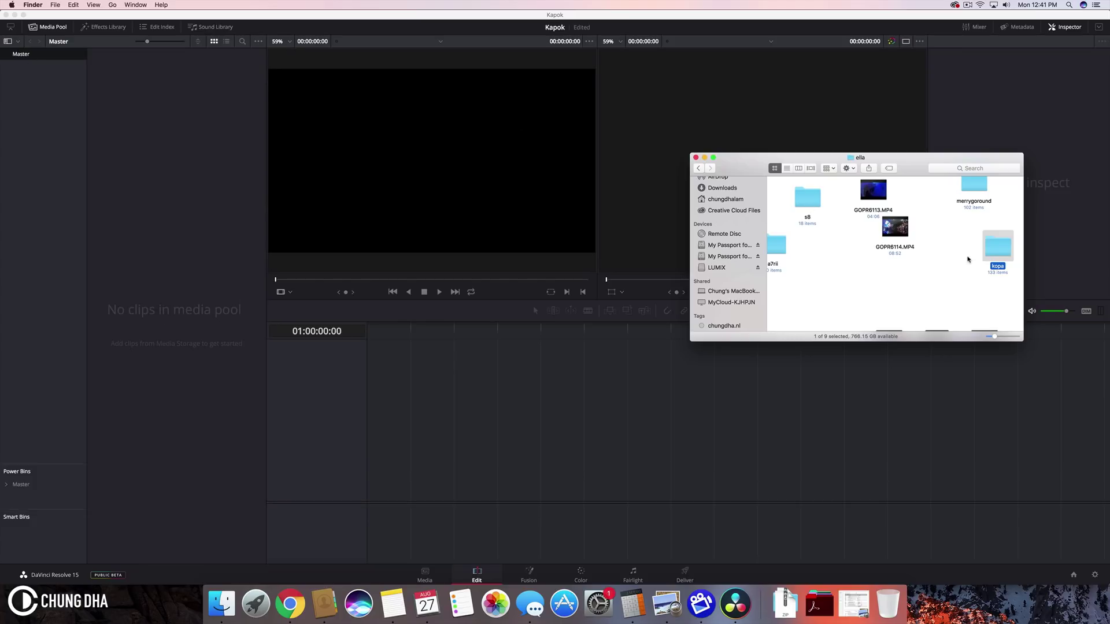
{"action": "left_click_drag", "start_coordinate": [1002, 241], "coordinate": [25, 107]}
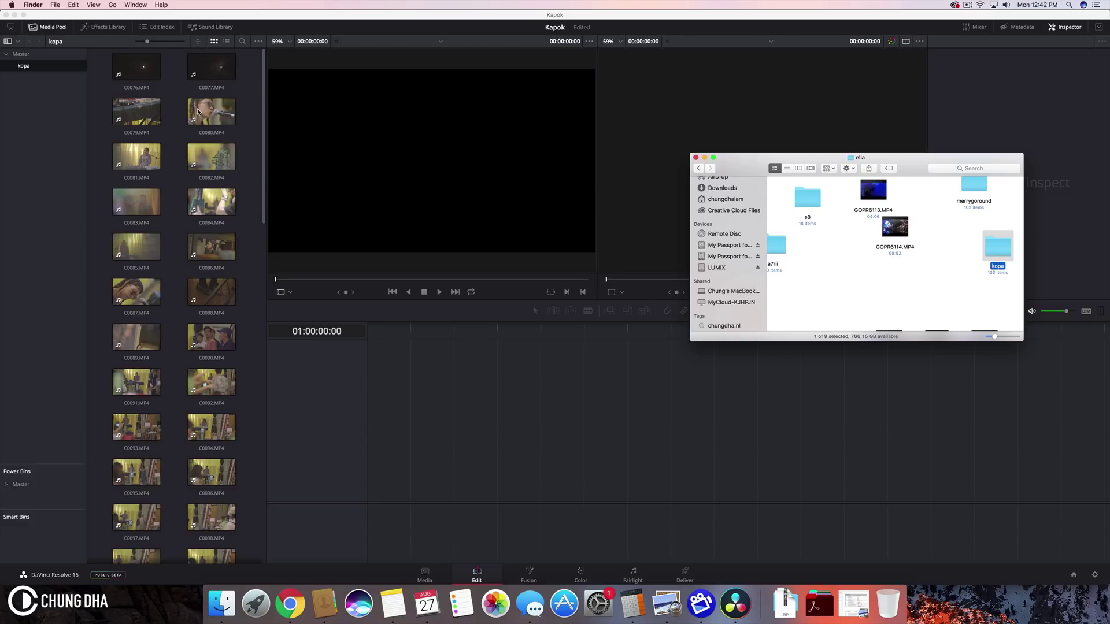
Step: Open the kopa bin and preview clips C0079.MP4 and C0081.MP4 in the source viewer
{"action": "left_click", "coordinate": [25, 55]}
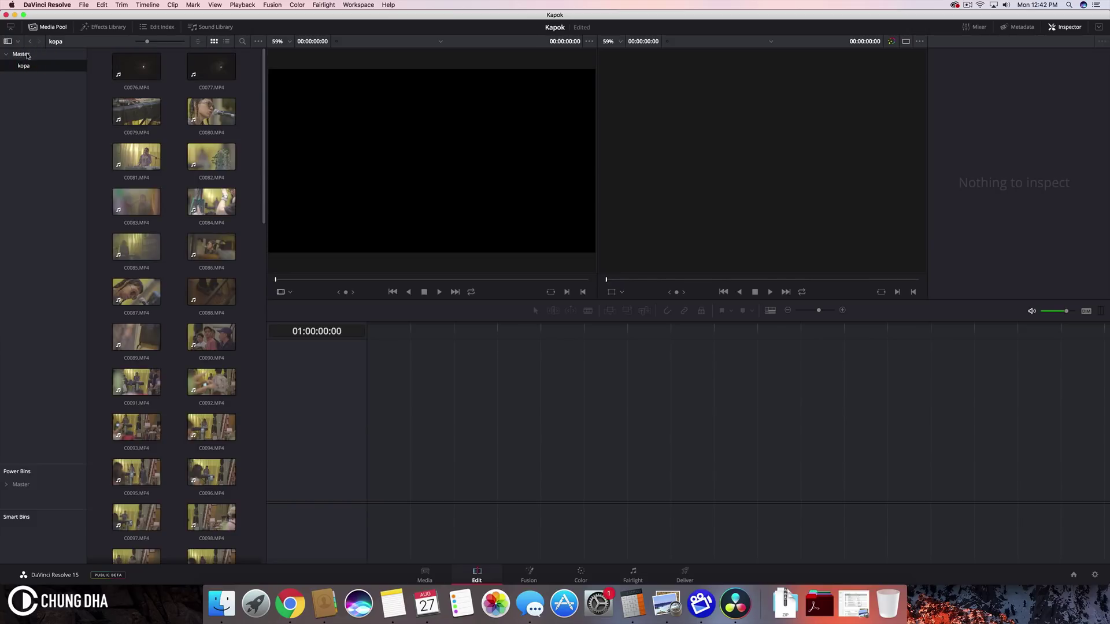
{"action": "left_click", "coordinate": [25, 55]}
{"action": "left_click", "coordinate": [23, 66]}
{"action": "left_click", "coordinate": [138, 111]}
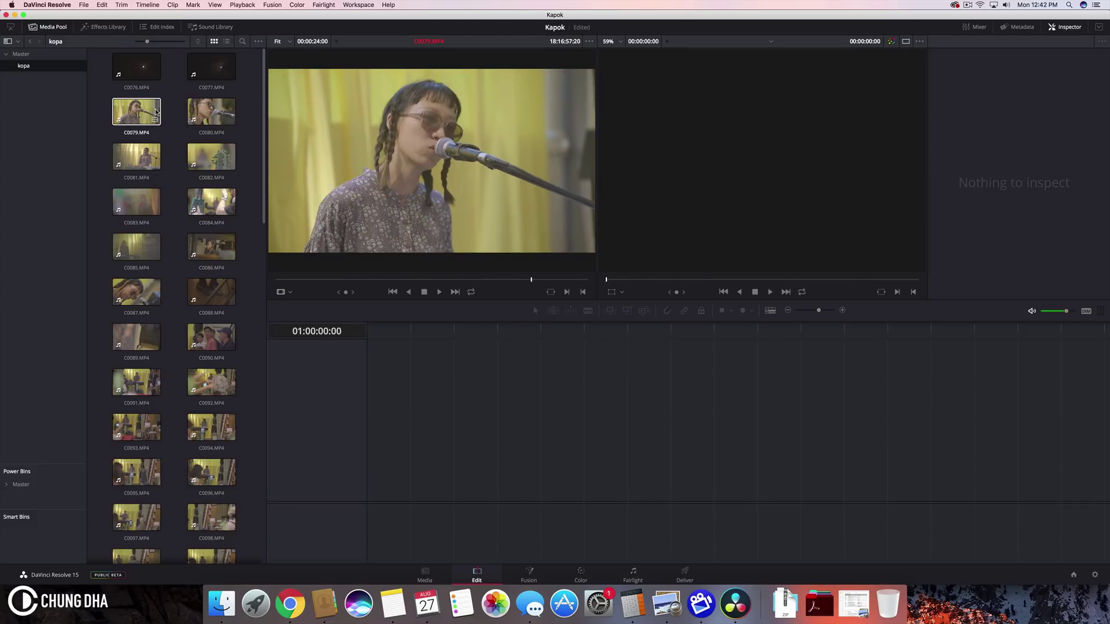
{"action": "left_click", "coordinate": [136, 156]}
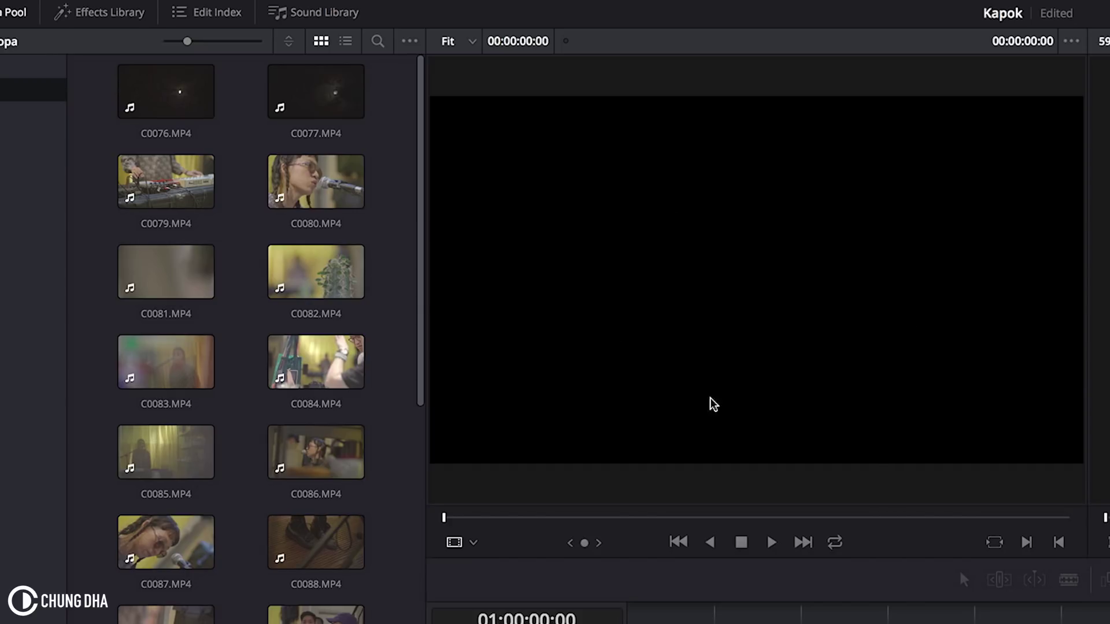
Step: Load C0080.MP4 in the source viewer, scrub back and play it, then drag it toward the timeline
{"action": "left_click", "coordinate": [346, 203]}
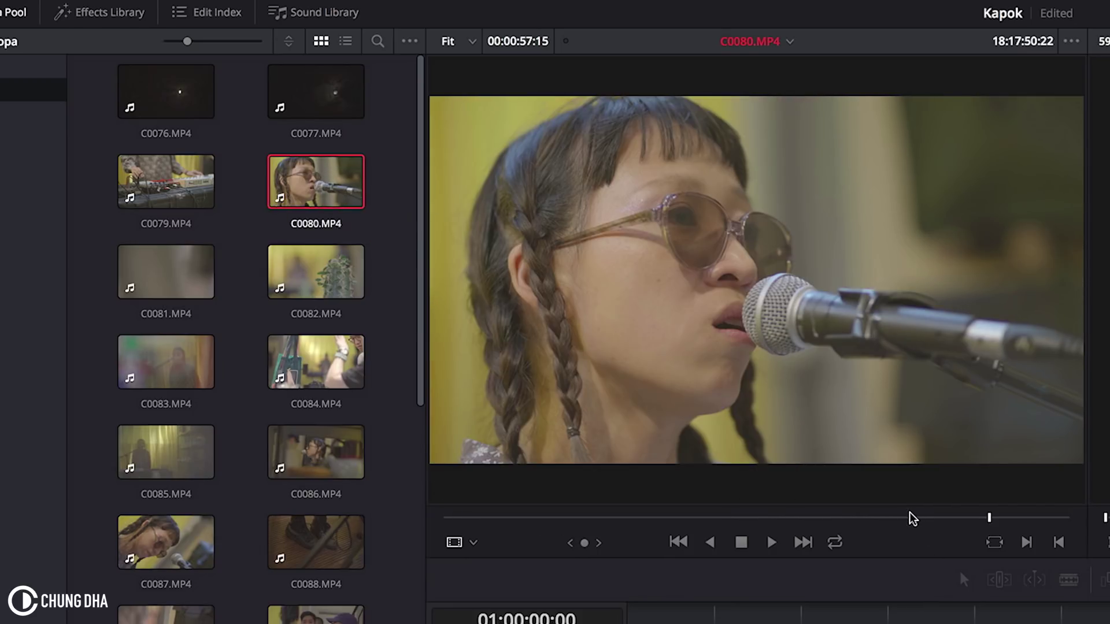
{"action": "left_click_drag", "start_coordinate": [844, 517], "coordinate": [608, 523]}
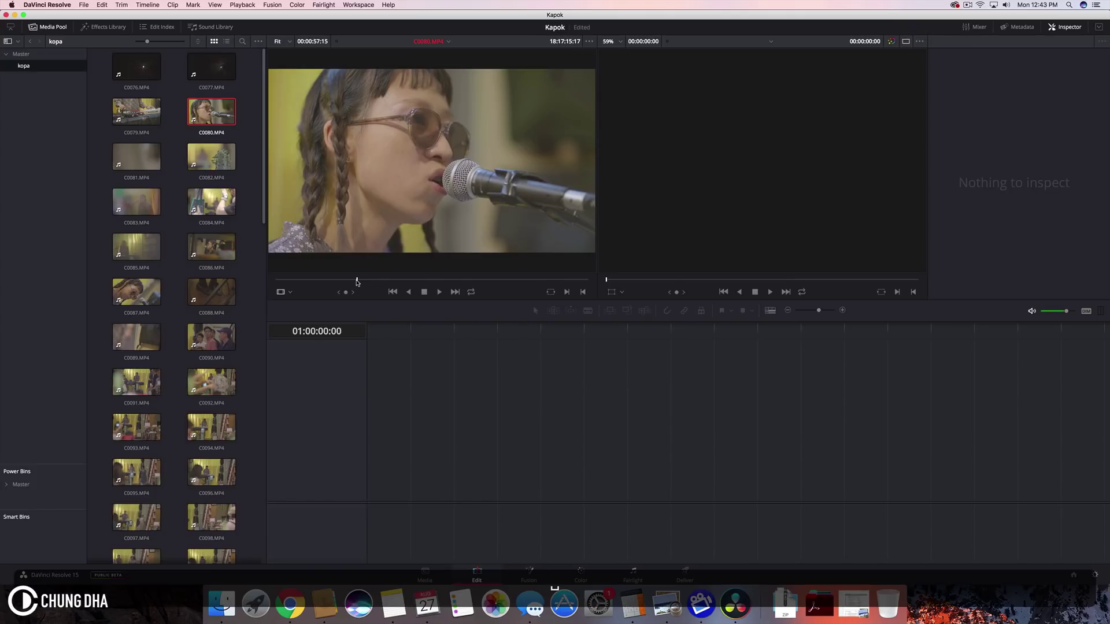
{"action": "key", "text": "space"}
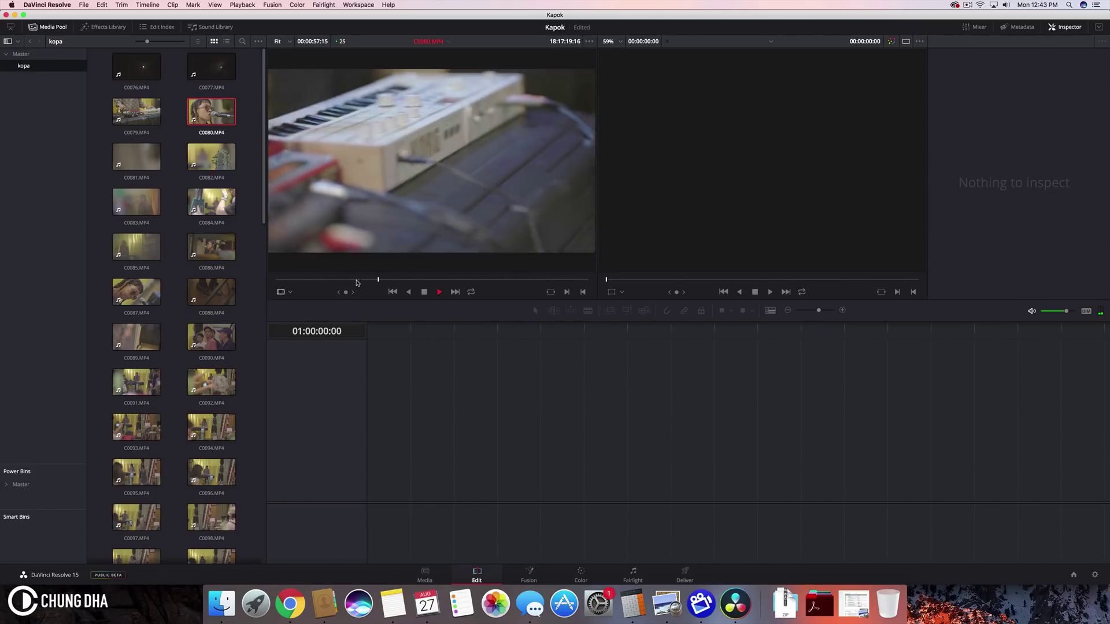
{"action": "key", "text": "space"}
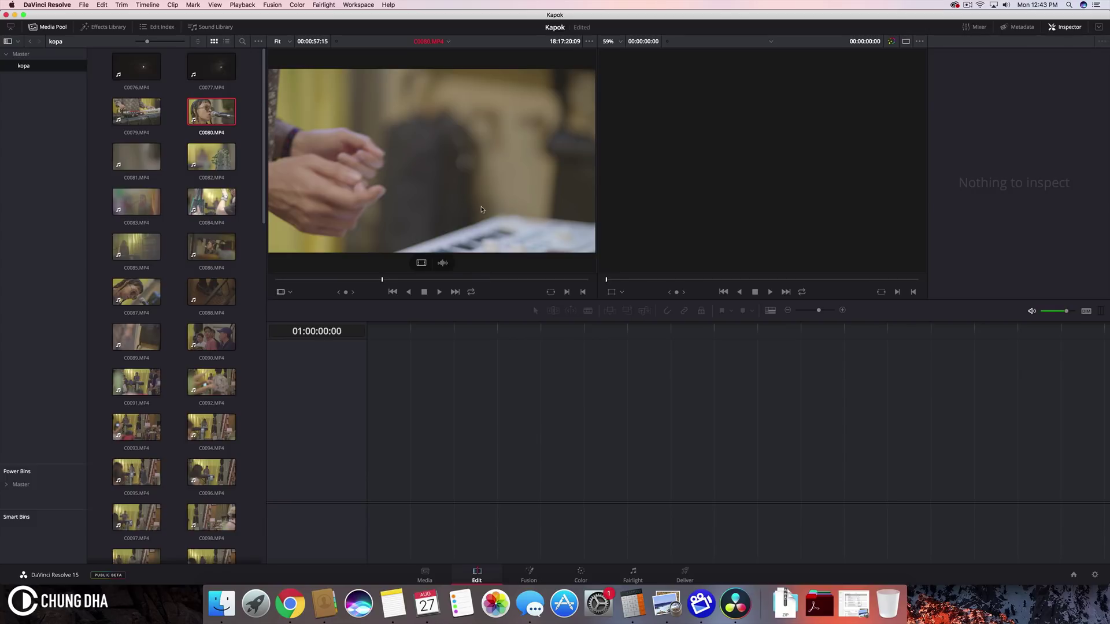
{"action": "left_click_drag", "start_coordinate": [483, 190], "coordinate": [468, 247]}
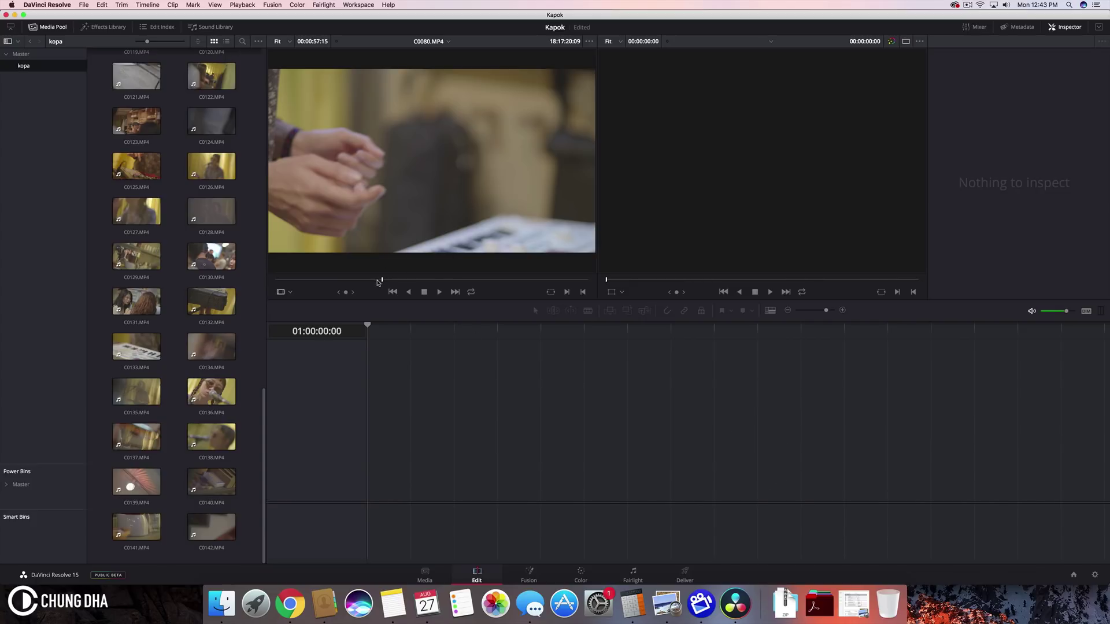
Step: Scrub through C0080.MP4 in the source viewer to find a good start point
{"action": "left_click", "coordinate": [431, 280]}
{"action": "left_click_drag", "start_coordinate": [438, 283], "coordinate": [485, 284]}
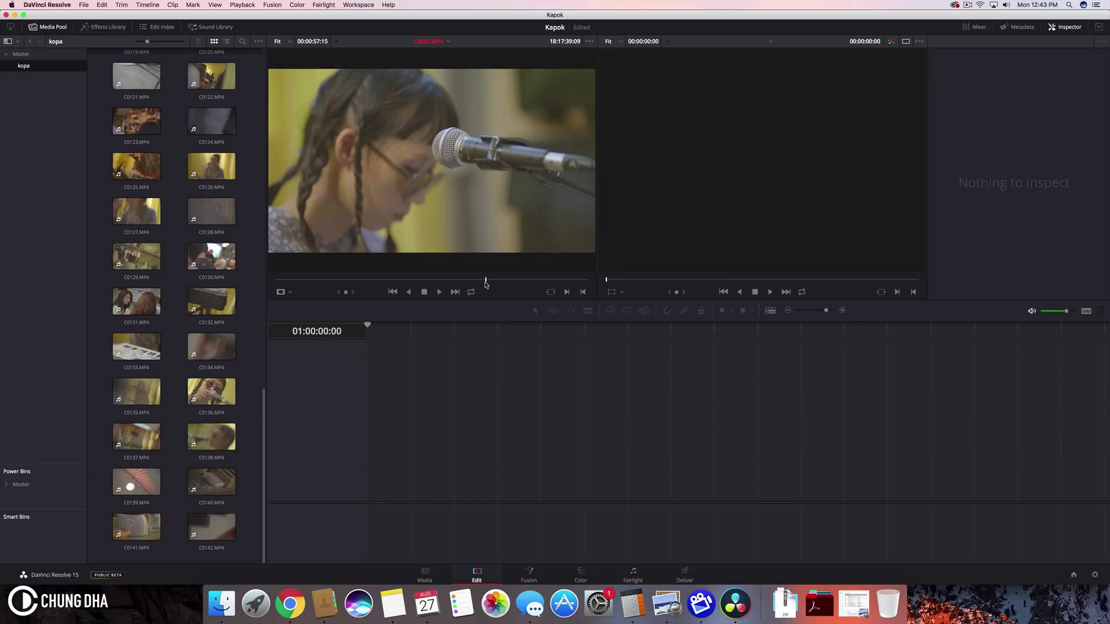
{"action": "left_click_drag", "start_coordinate": [485, 282], "coordinate": [501, 282]}
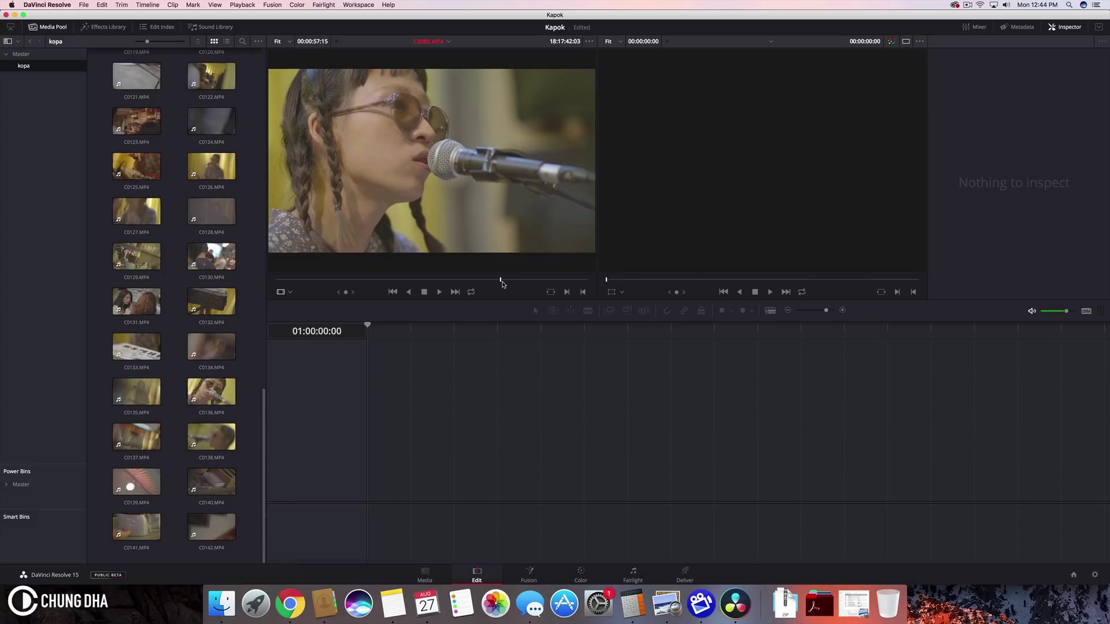
{"action": "left_click", "coordinate": [500, 245]}
{"action": "left_click", "coordinate": [517, 218]}
Step: Mark in and out points around a 00:00:04:01 section of C0080.MP4
{"action": "key", "text": "i"}
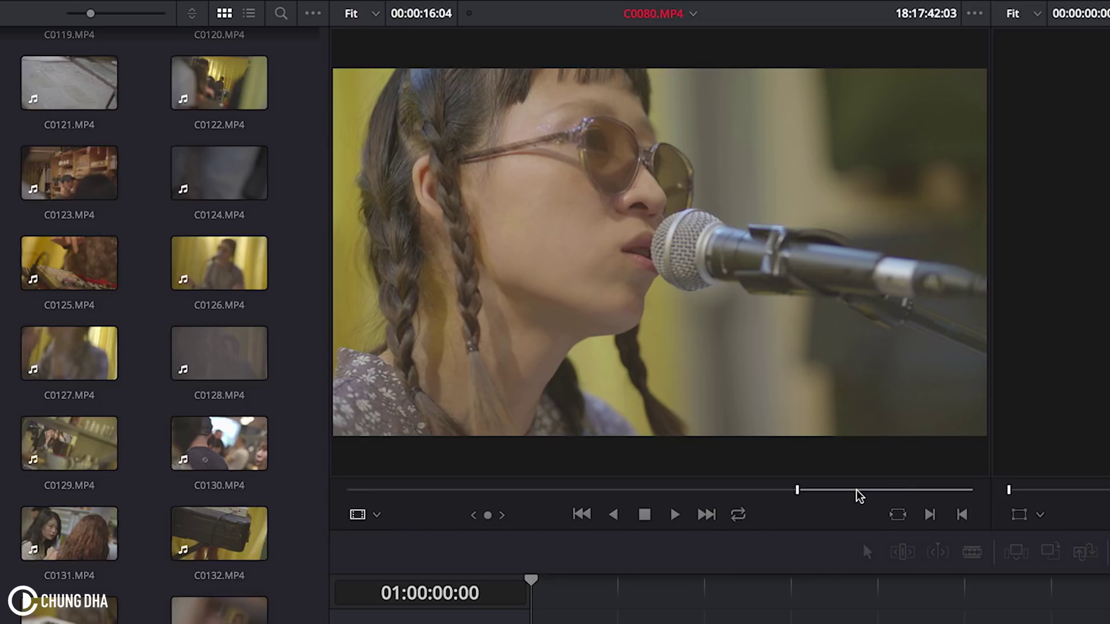
{"action": "key", "text": "space"}
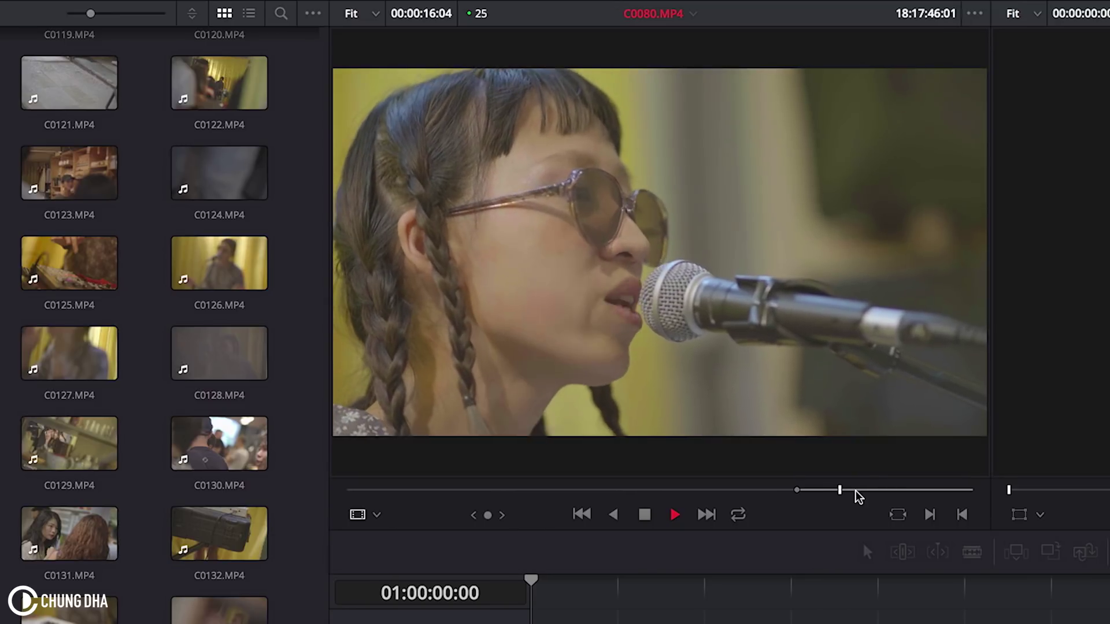
{"action": "key", "text": "space"}
{"action": "key", "text": "o"}
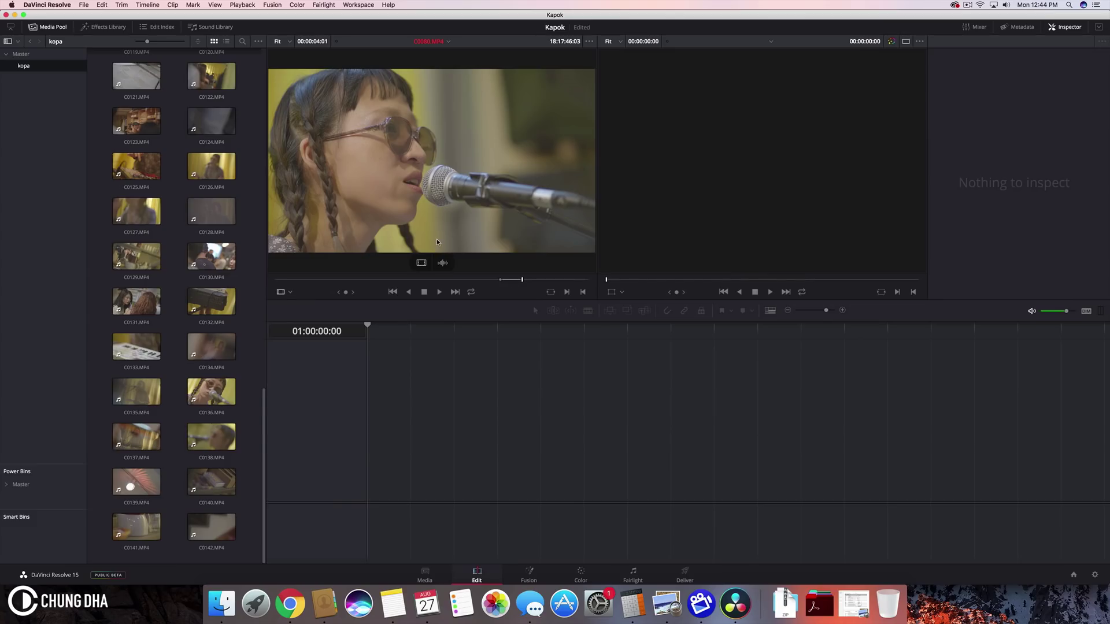
Step: Drag only the video of the marked C0080.MP4 section onto V1, creating Timeline 1
{"action": "left_click_drag", "start_coordinate": [437, 242], "coordinate": [507, 489]}
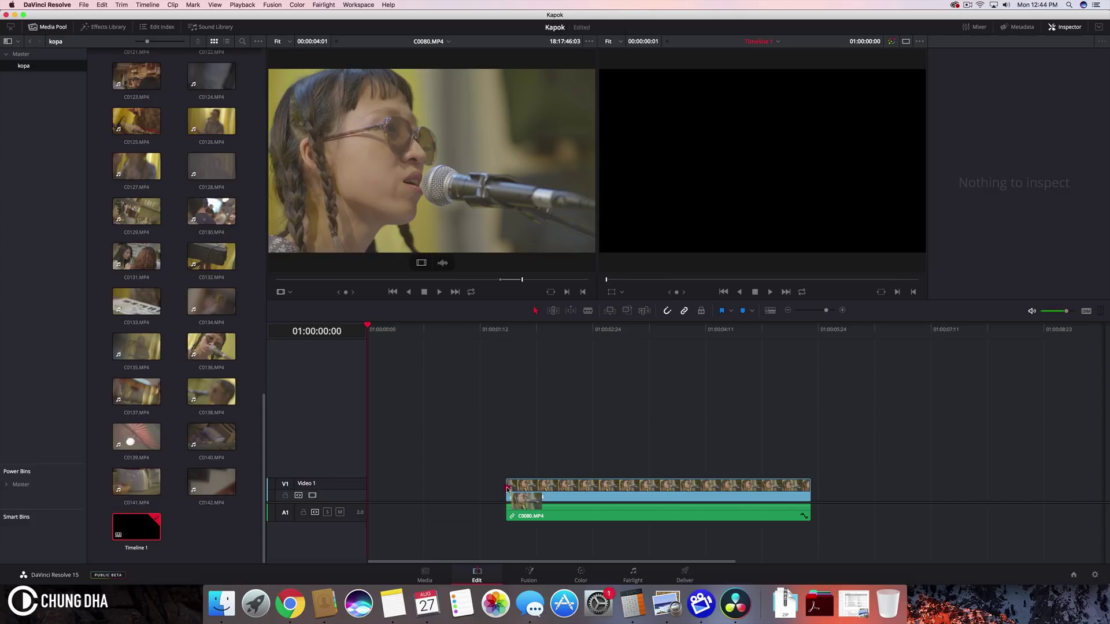
{"action": "key", "text": "super+z"}
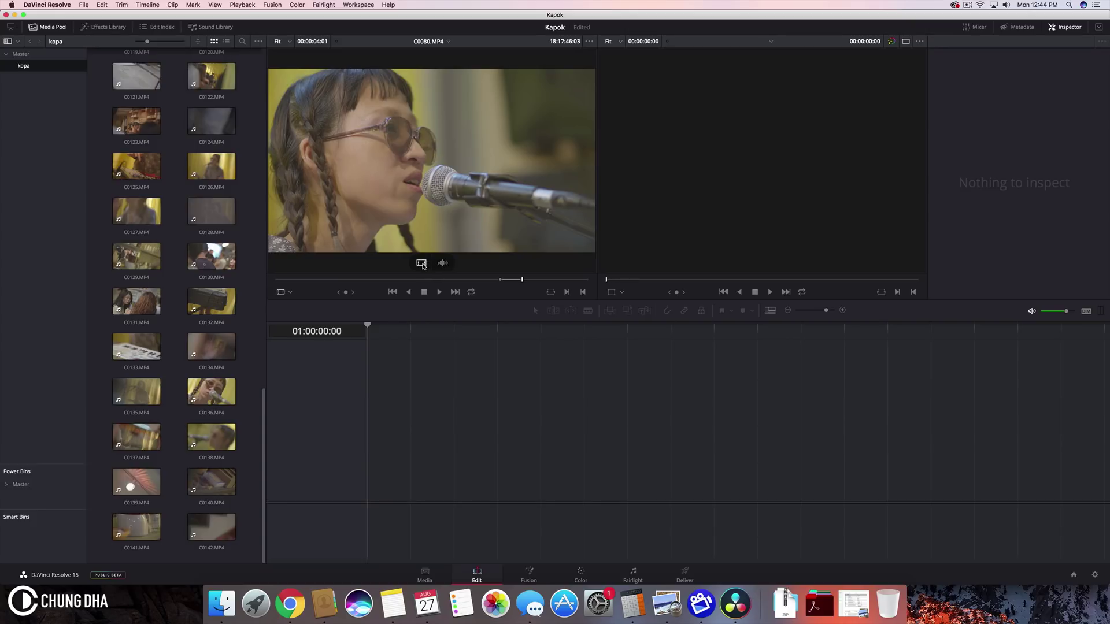
{"action": "left_click_drag", "start_coordinate": [422, 263], "coordinate": [434, 486]}
{"action": "left_click_drag", "start_coordinate": [443, 263], "coordinate": [474, 500]}
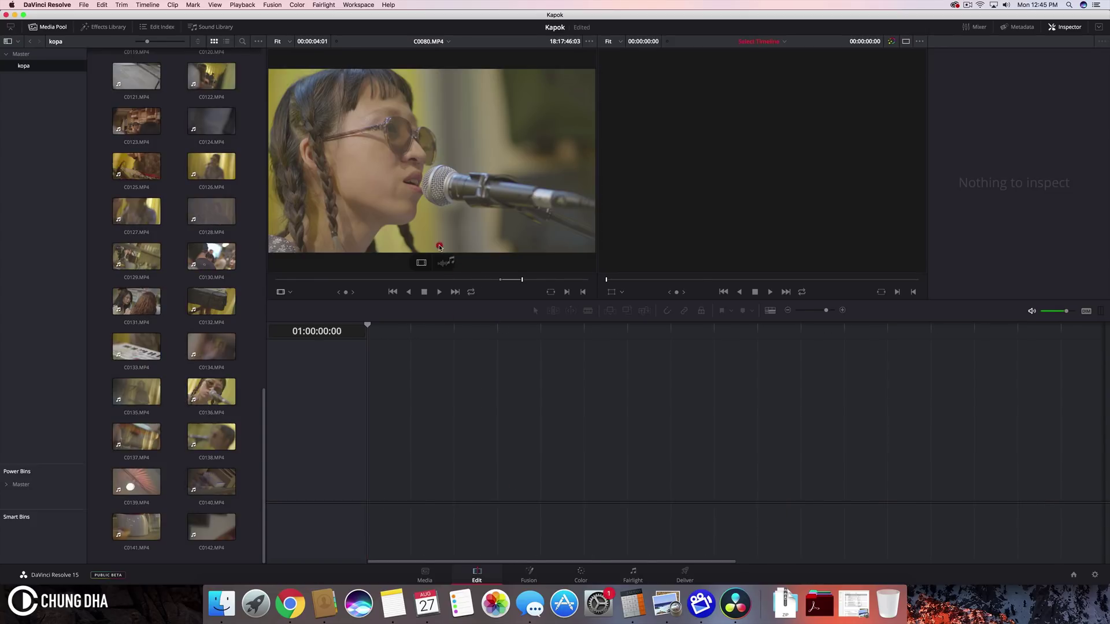
{"action": "left_click", "coordinate": [442, 263]}
{"action": "left_click_drag", "start_coordinate": [438, 137], "coordinate": [426, 492]}
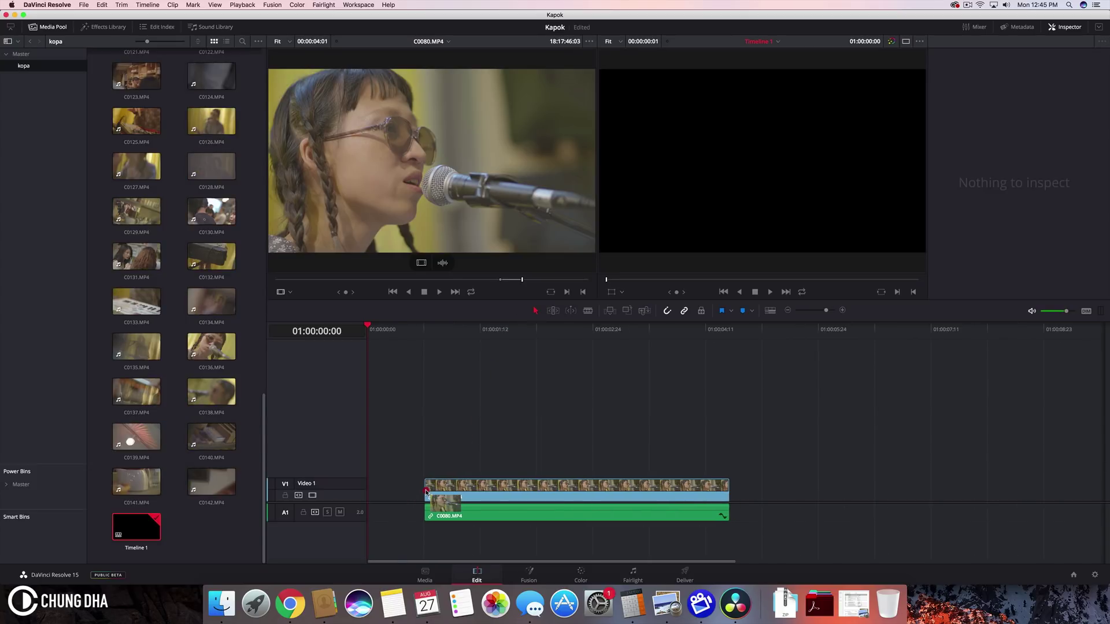
{"action": "left_click_drag", "start_coordinate": [426, 489], "coordinate": [426, 490]}
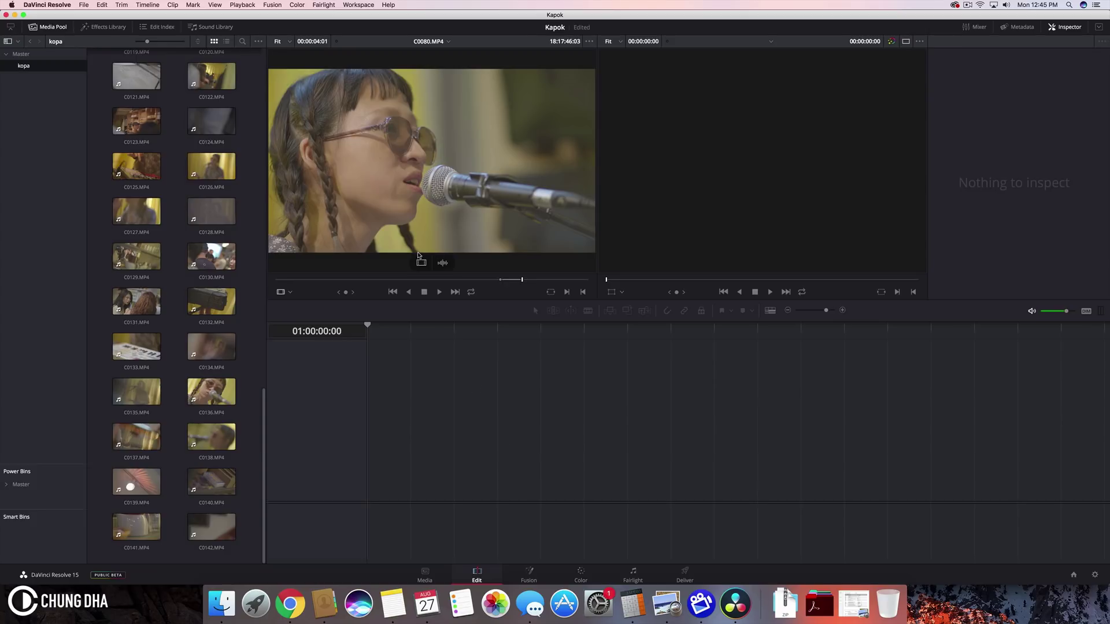
{"action": "left_click_drag", "start_coordinate": [421, 263], "coordinate": [518, 490]}
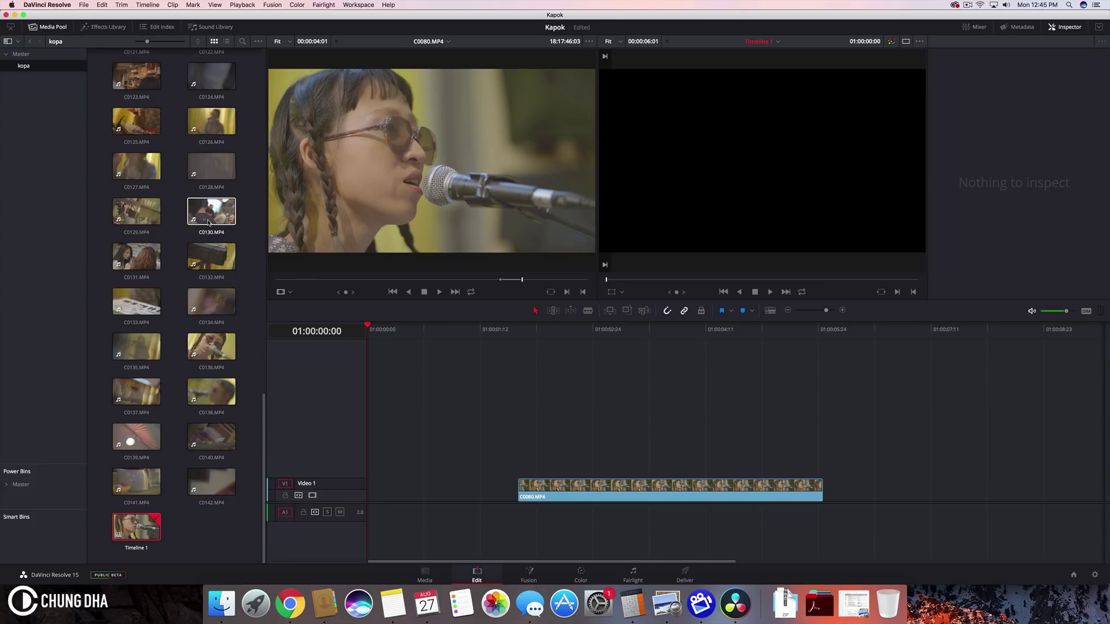
Step: Load C0083.MP4 into the source viewer and play it to preview
{"action": "scroll", "coordinate": [208, 222], "scroll_direction": "up", "scroll_amount": 15}
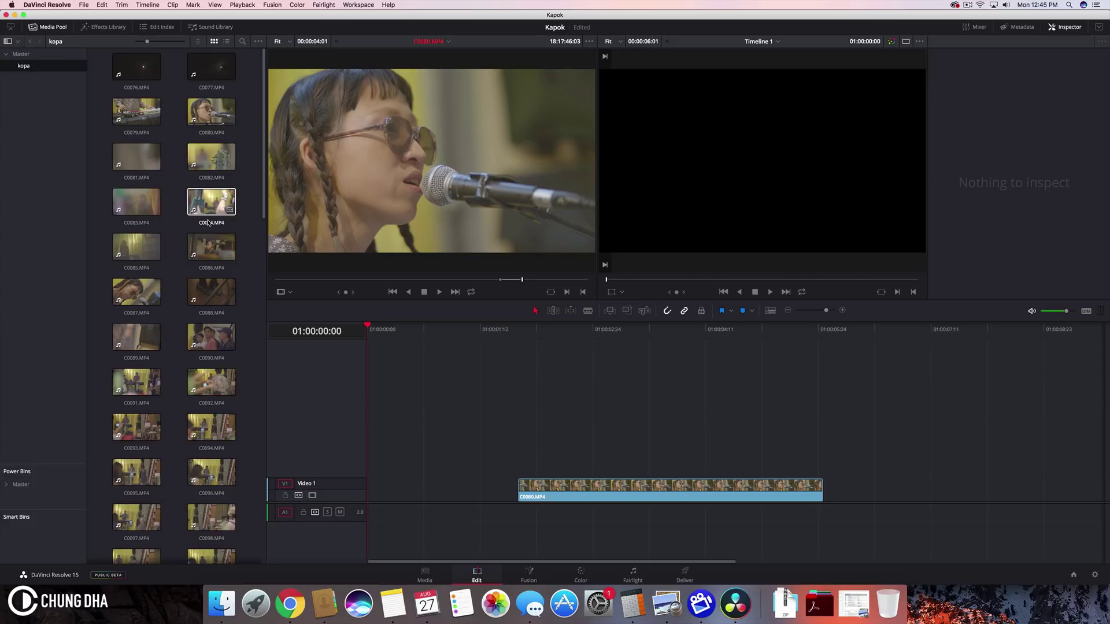
{"action": "left_click", "coordinate": [130, 202]}
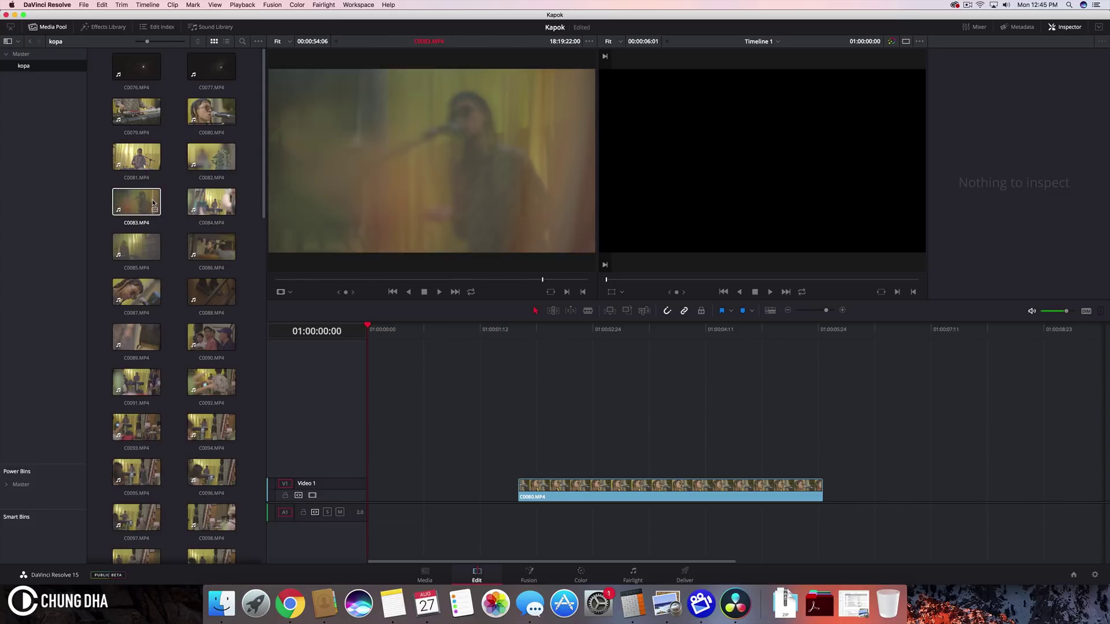
{"action": "key", "text": "space"}
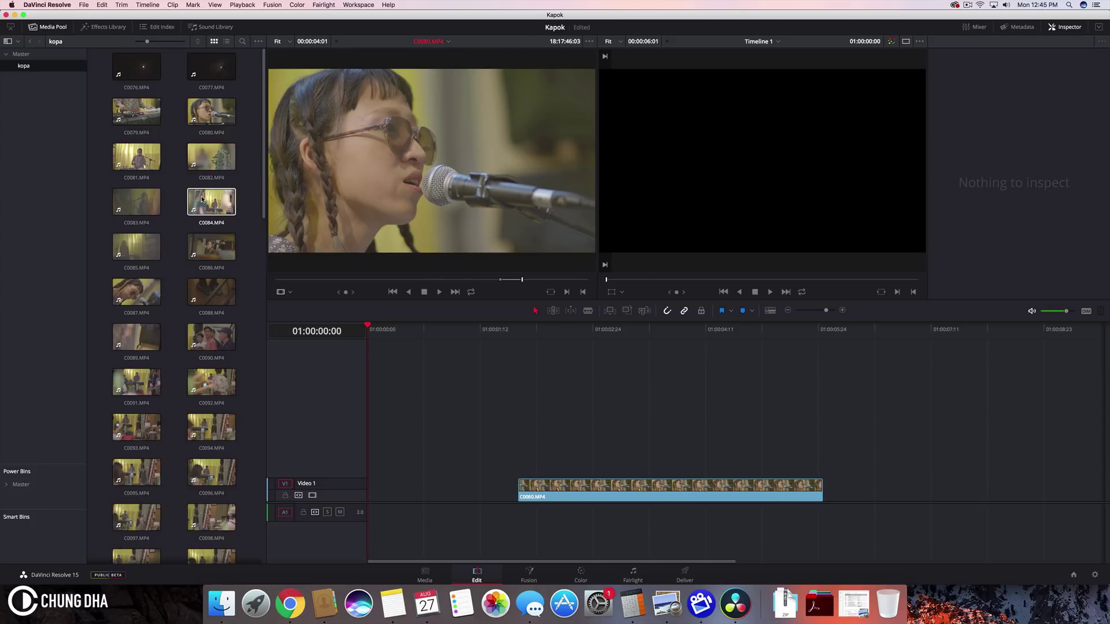
{"action": "left_click", "coordinate": [132, 206]}
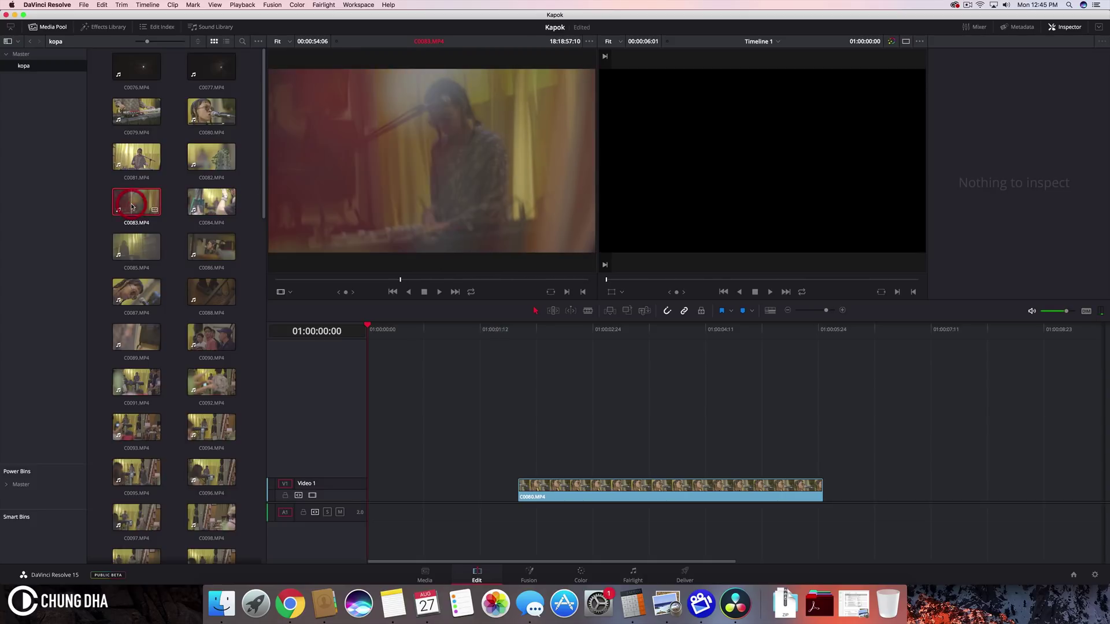
{"action": "left_click", "coordinate": [487, 280]}
{"action": "key", "text": "space"}
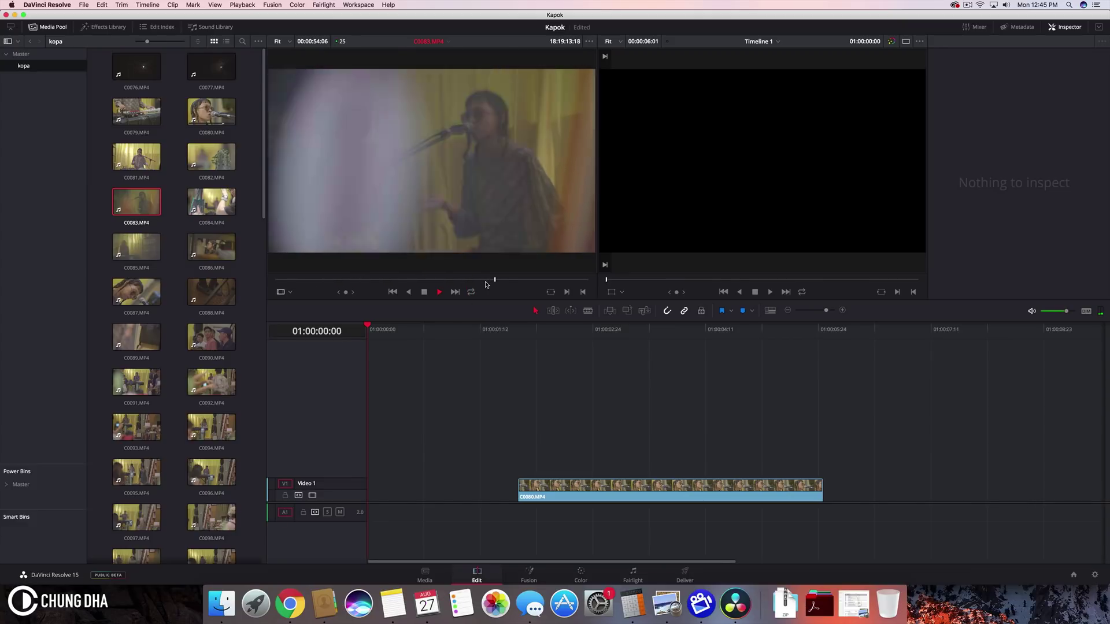
{"action": "key", "text": "space"}
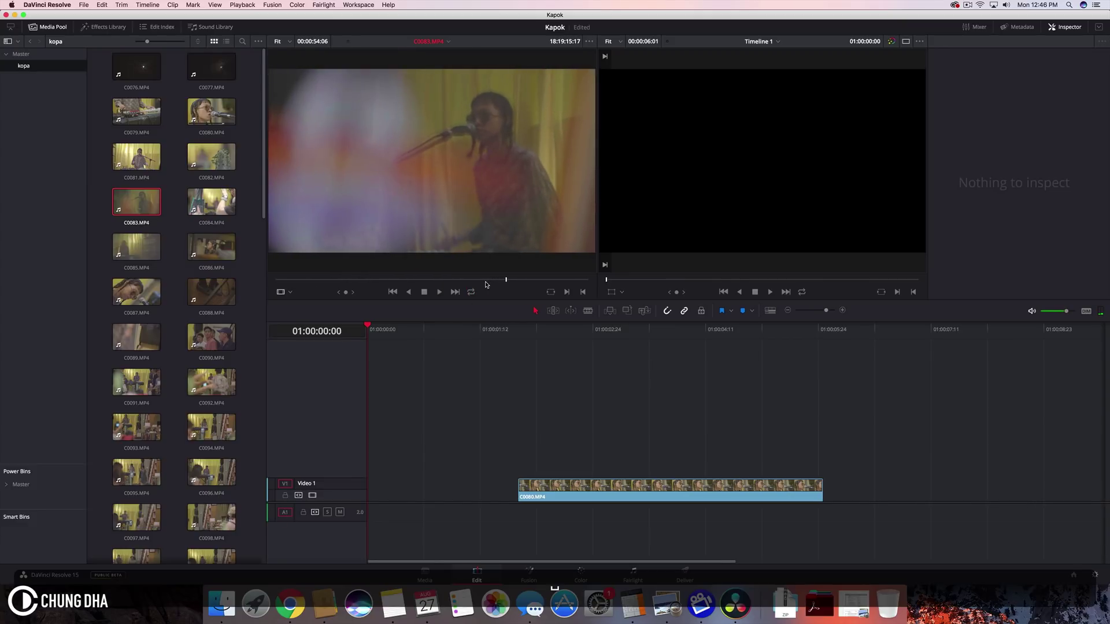
Step: Mark a 2-second-15-frame range of C0083 and drop its video after C0080.MP4 on V1
{"action": "key", "text": "o"}
{"action": "left_click_drag", "start_coordinate": [506, 282], "coordinate": [491, 283]}
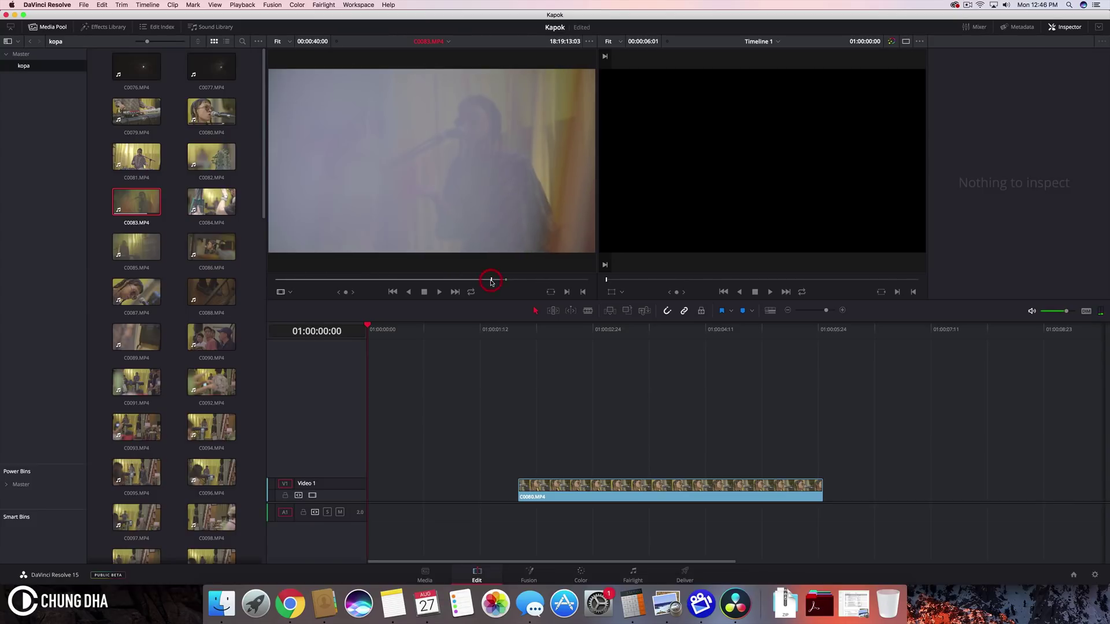
{"action": "key", "text": "i"}
{"action": "mouse_move", "coordinate": [427, 263]}
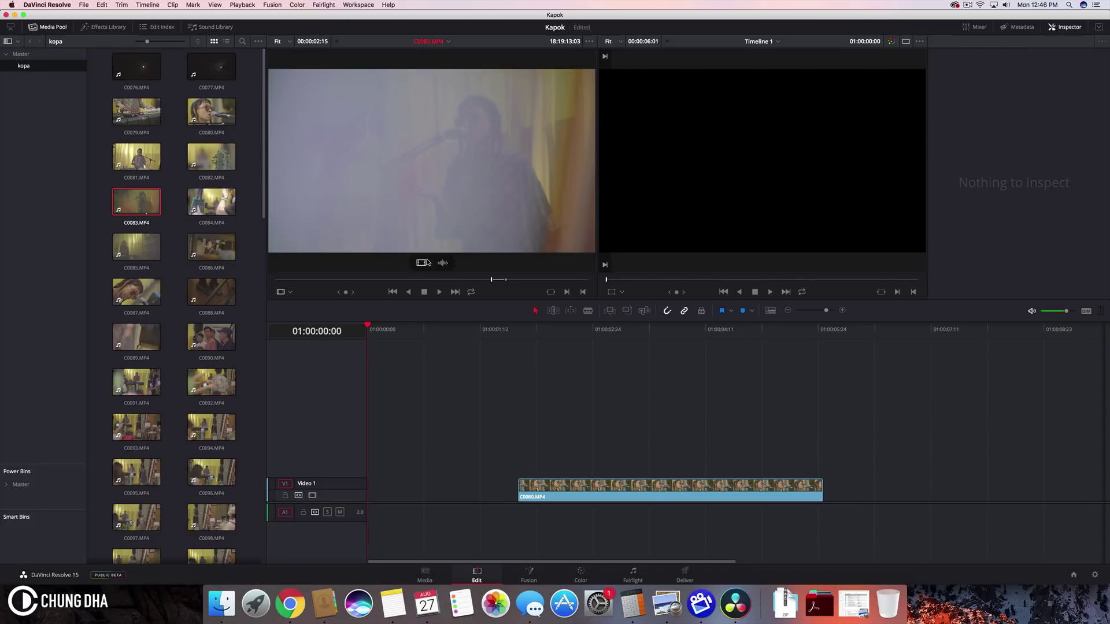
{"action": "left_click_drag", "start_coordinate": [423, 264], "coordinate": [829, 491]}
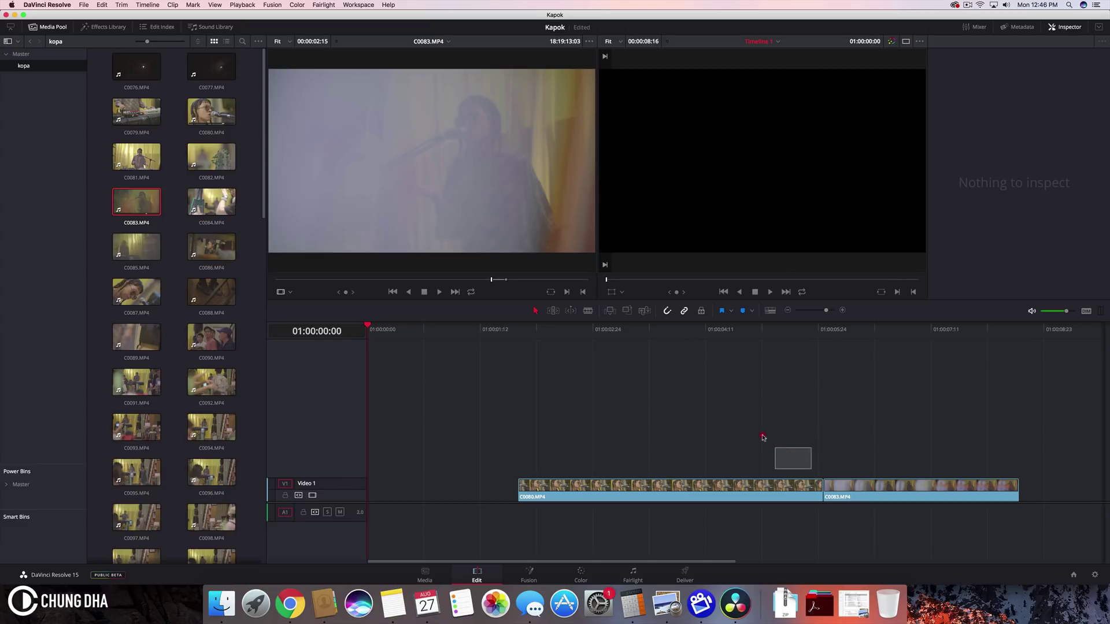
{"action": "left_click", "coordinate": [759, 432]}
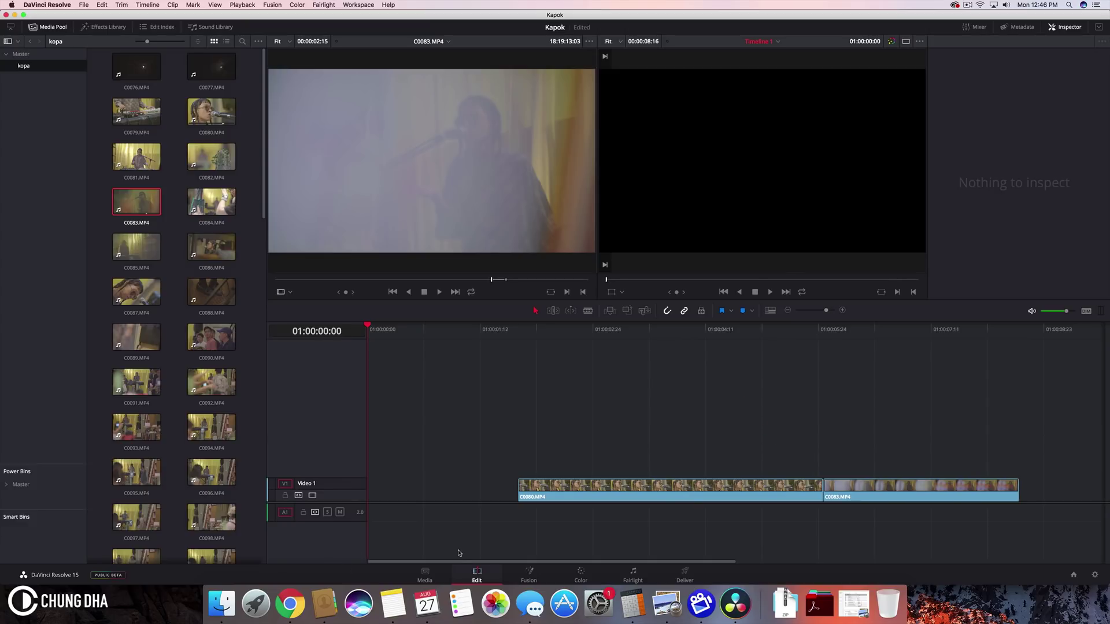
Step: In Finder, open the ChungDhaYT folder on the Desktop
{"action": "left_click", "coordinate": [229, 596]}
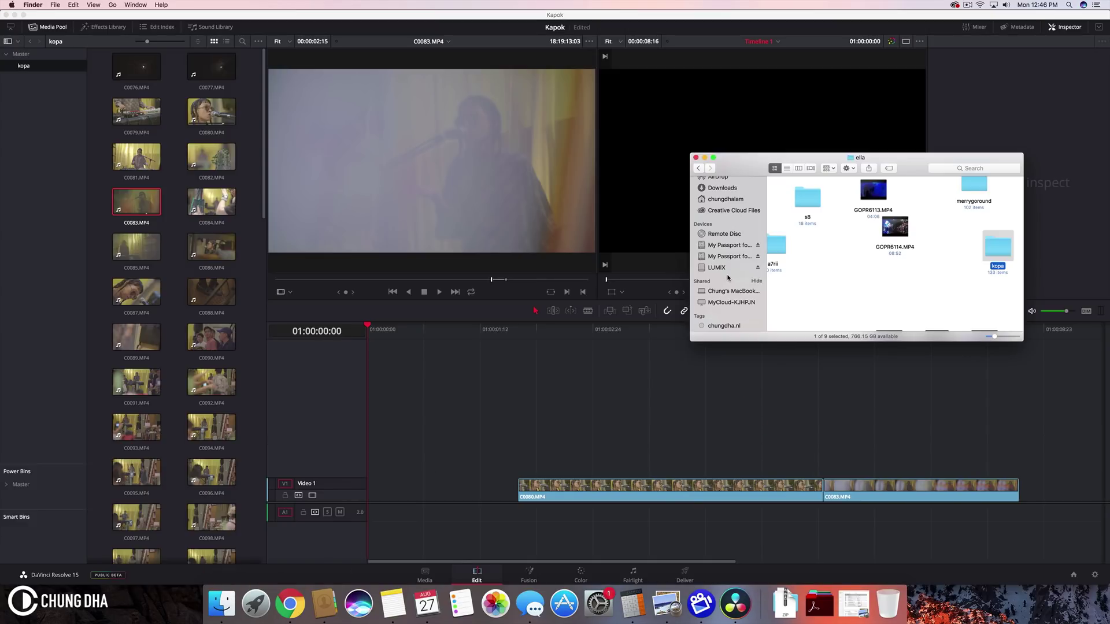
{"action": "scroll", "coordinate": [727, 278], "scroll_direction": "up", "scroll_amount": 5}
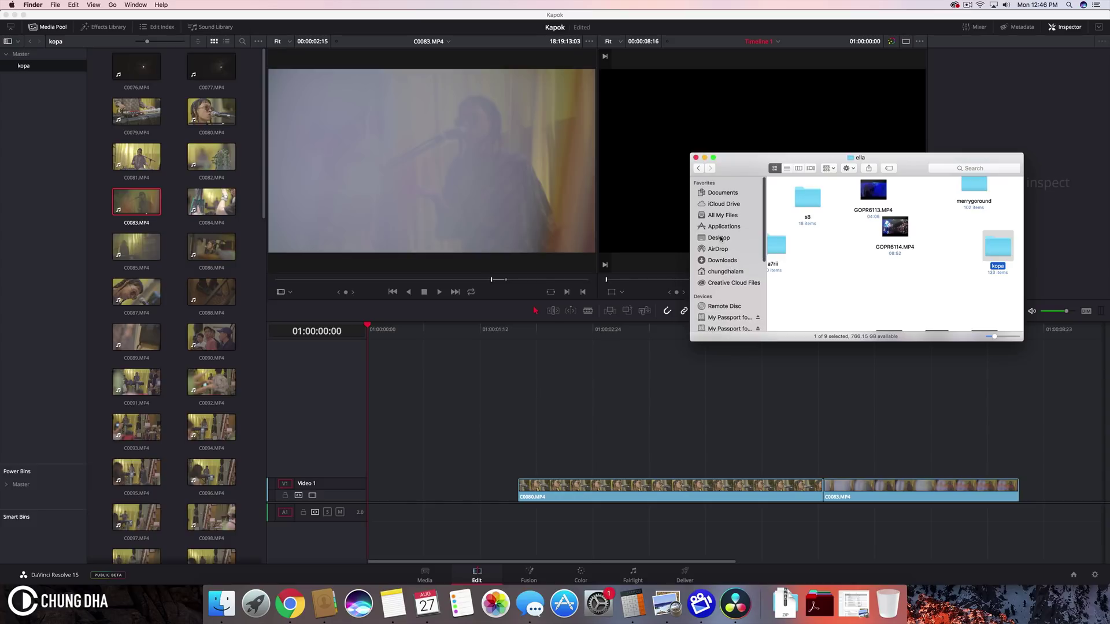
{"action": "left_click", "coordinate": [719, 237]}
{"action": "scroll", "coordinate": [838, 260], "scroll_direction": "down", "scroll_amount": 3}
{"action": "left_click", "coordinate": [836, 297]}
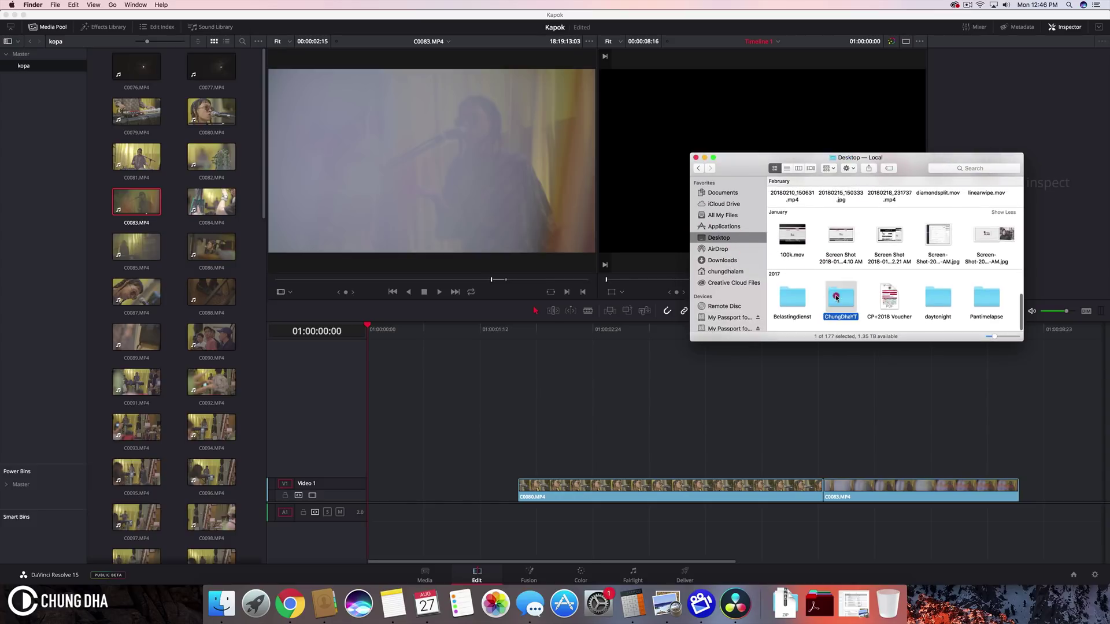
{"action": "double_click", "coordinate": [836, 297]}
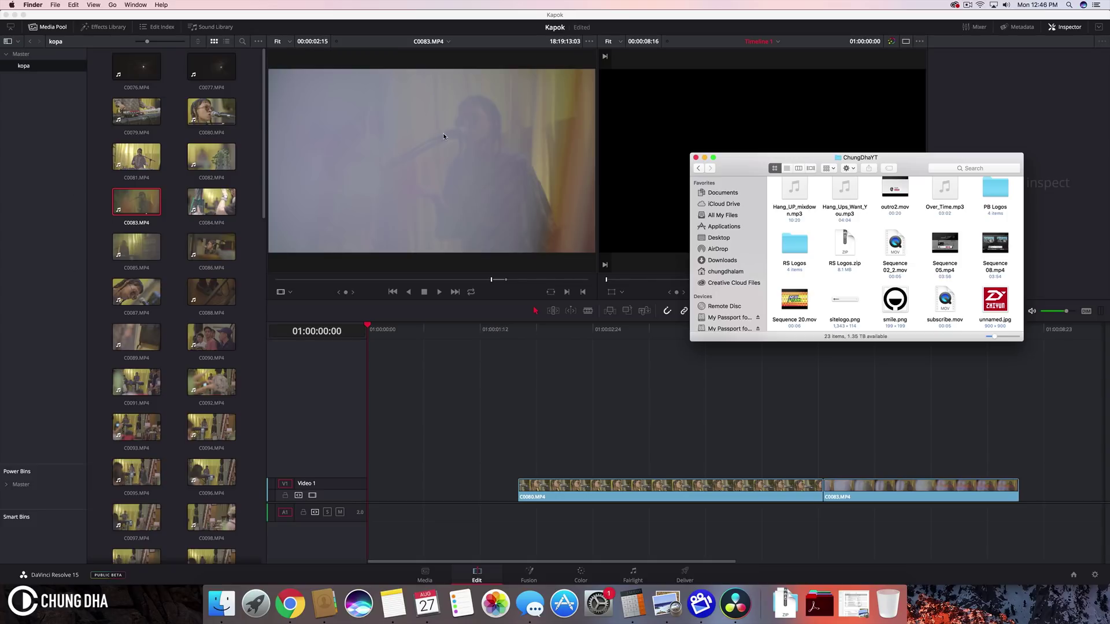
Step: Import Over_Time.mp3 into the Master bin and load it in the source viewer
{"action": "left_click_drag", "start_coordinate": [944, 188], "coordinate": [39, 169]}
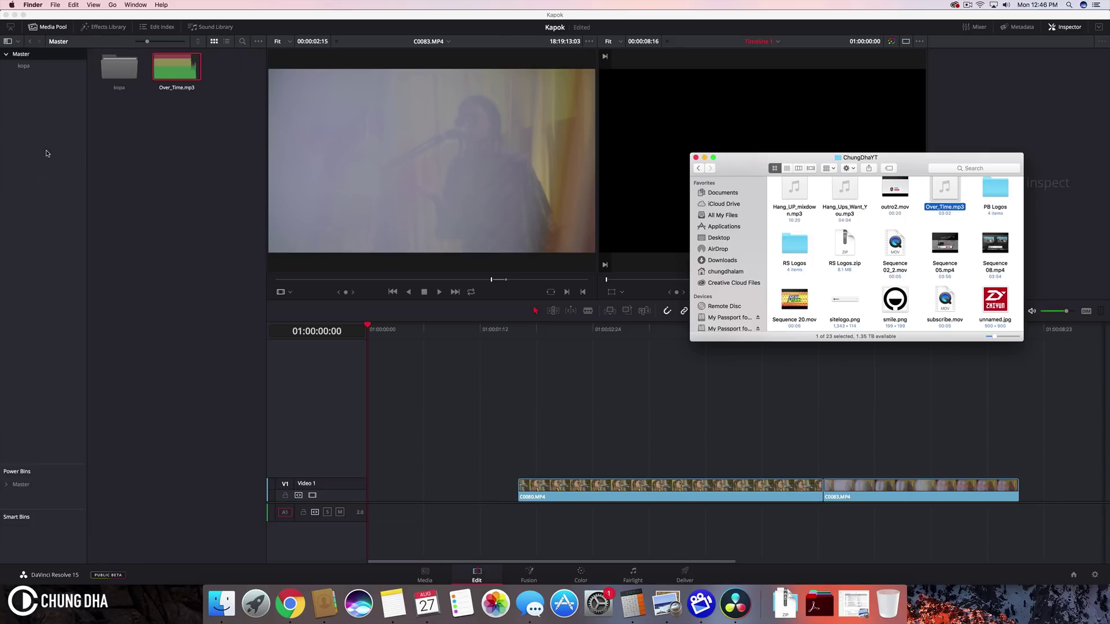
{"action": "left_click", "coordinate": [47, 152]}
{"action": "double_click", "coordinate": [166, 73]}
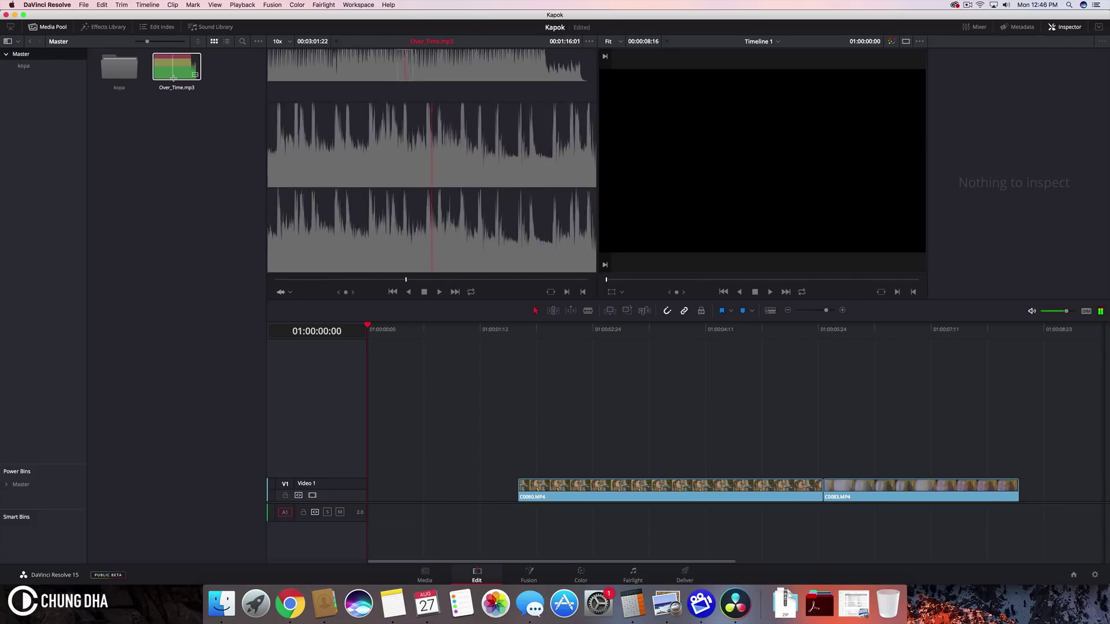
Step: Place Over_Time.mp3 on A1 from the timeline start, enlarge the track, and play back
{"action": "left_click_drag", "start_coordinate": [177, 68], "coordinate": [368, 513]}
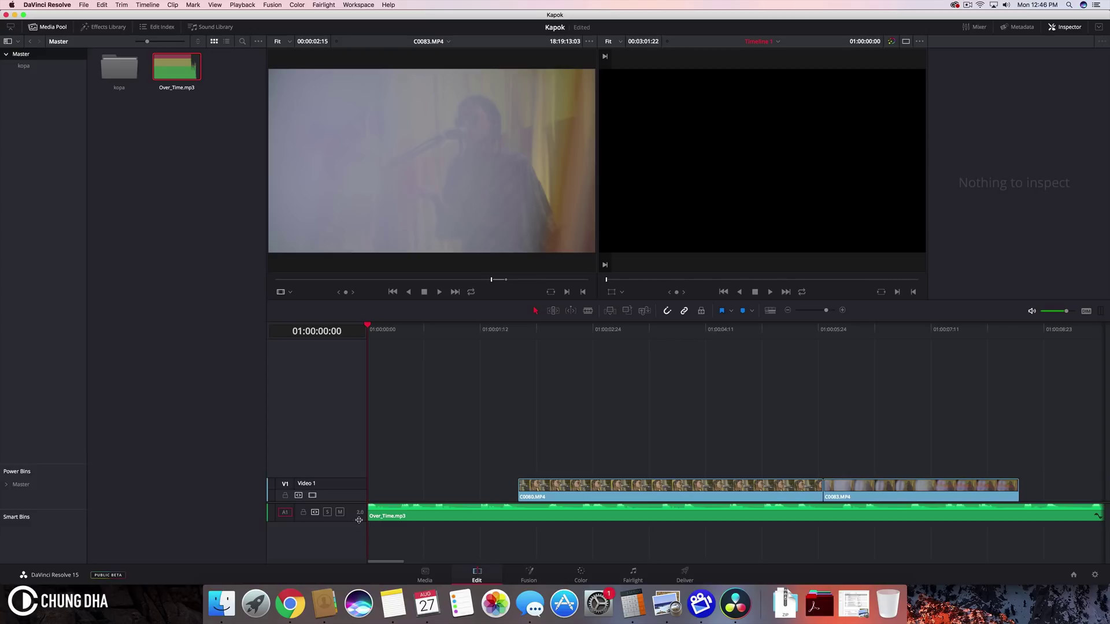
{"action": "left_click_drag", "start_coordinate": [349, 521], "coordinate": [351, 547]}
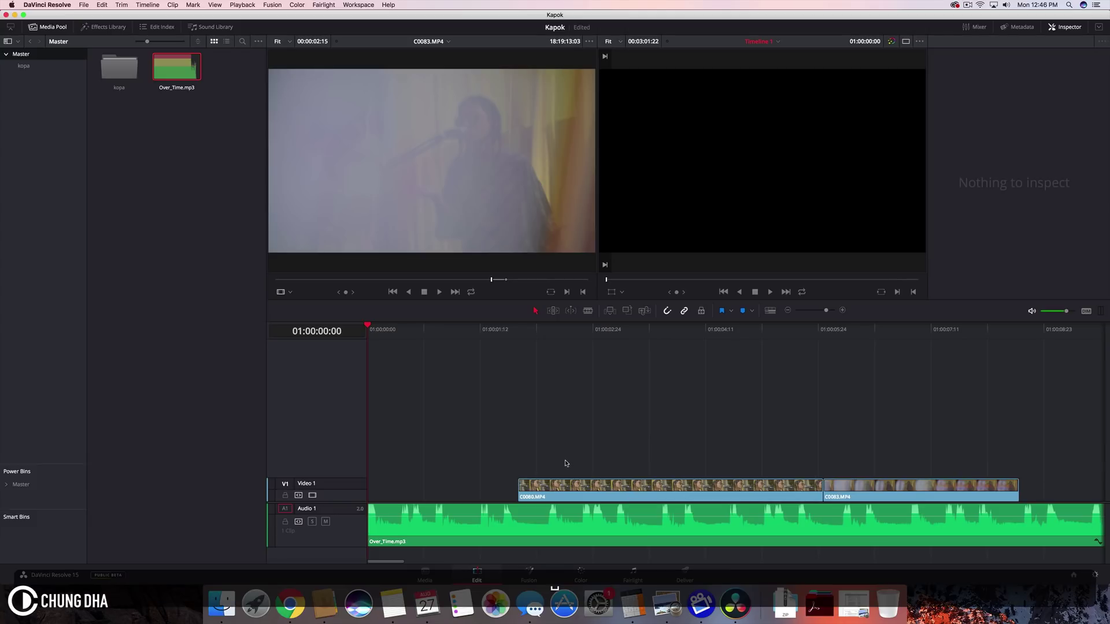
{"action": "key", "text": "space"}
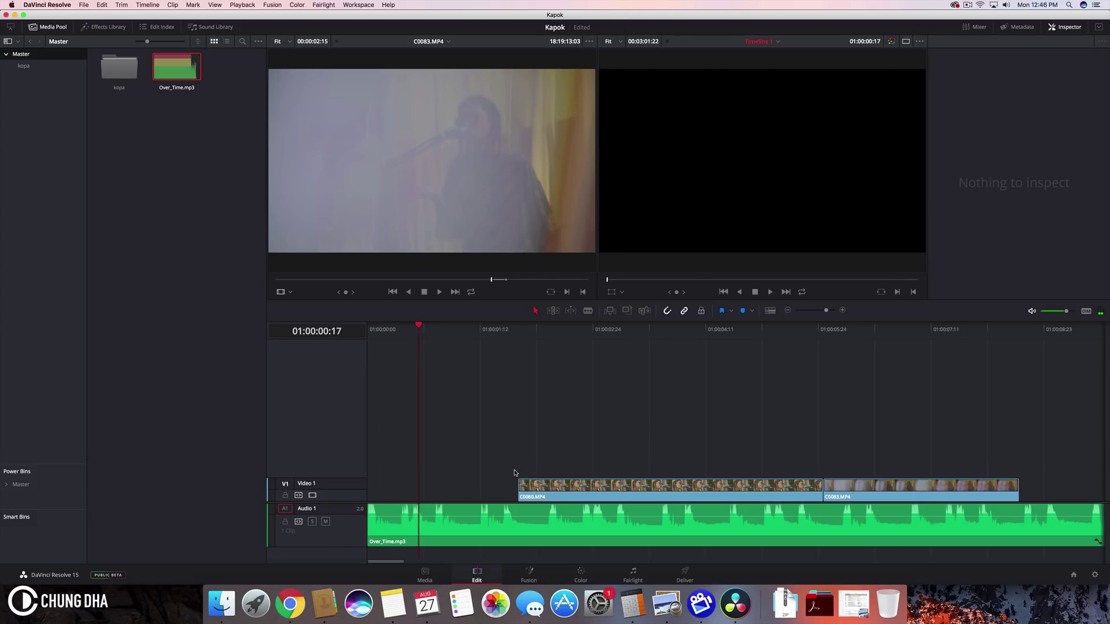
Step: Move C0080.MP4 to the timeline start, park the playhead near 01:00:01:20, and trim its end
{"action": "left_click_drag", "start_coordinate": [570, 490], "coordinate": [421, 498]}
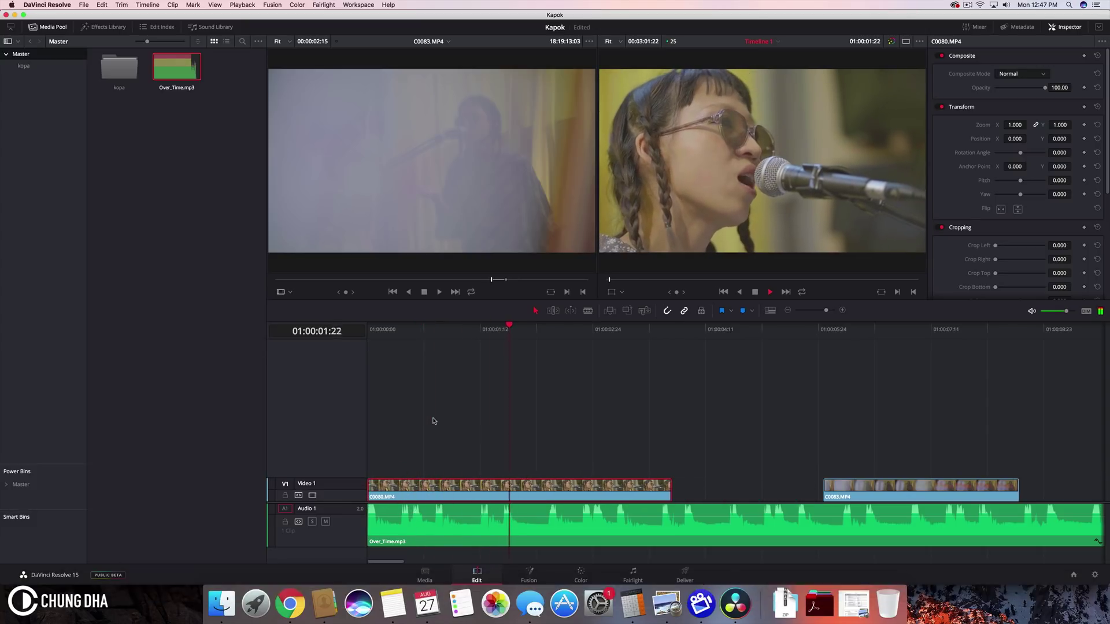
{"action": "key", "text": "space"}
{"action": "left_click", "coordinate": [526, 416]}
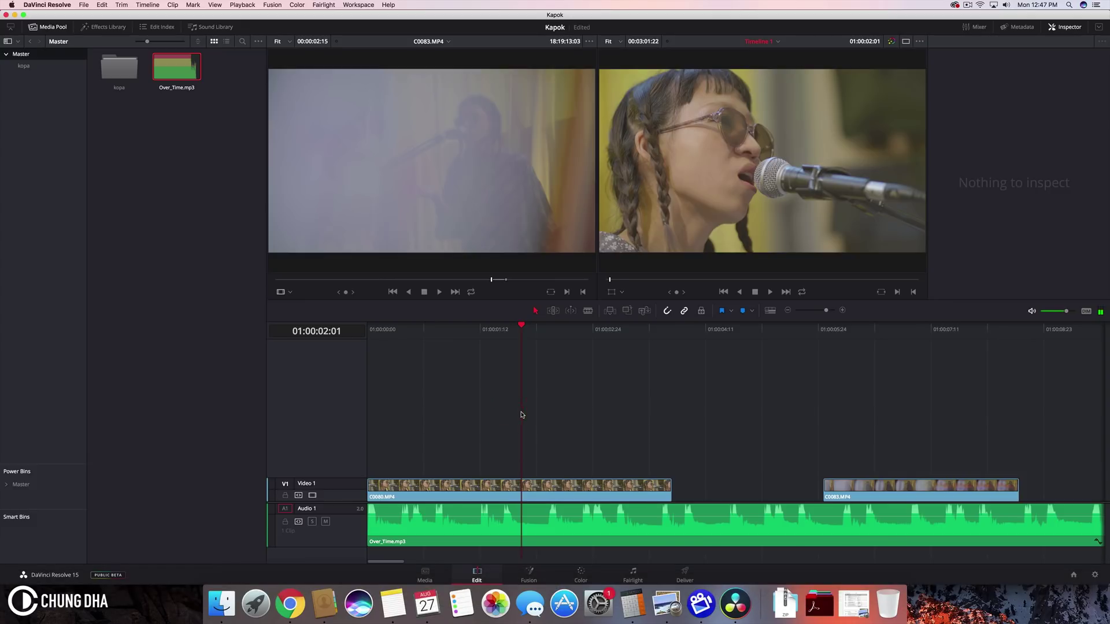
{"action": "mouse_move", "coordinate": [516, 416]}
{"action": "left_mouse_down"}
{"action": "mouse_move", "coordinate": [488, 415]}
{"action": "mouse_move", "coordinate": [504, 417]}
{"action": "left_mouse_up"}
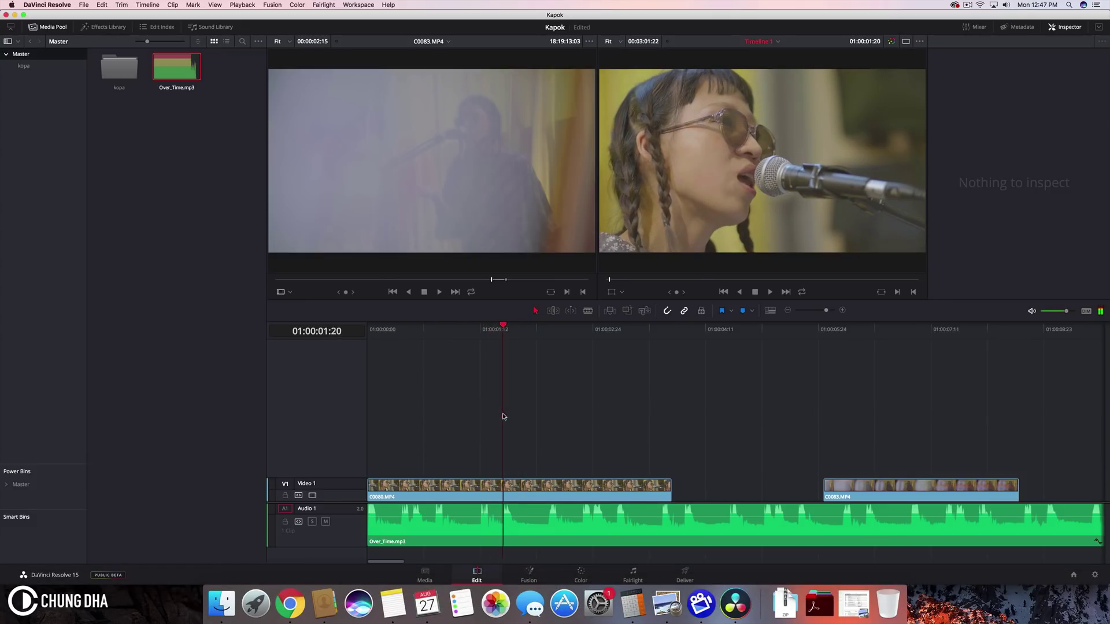
{"action": "left_click", "coordinate": [572, 494]}
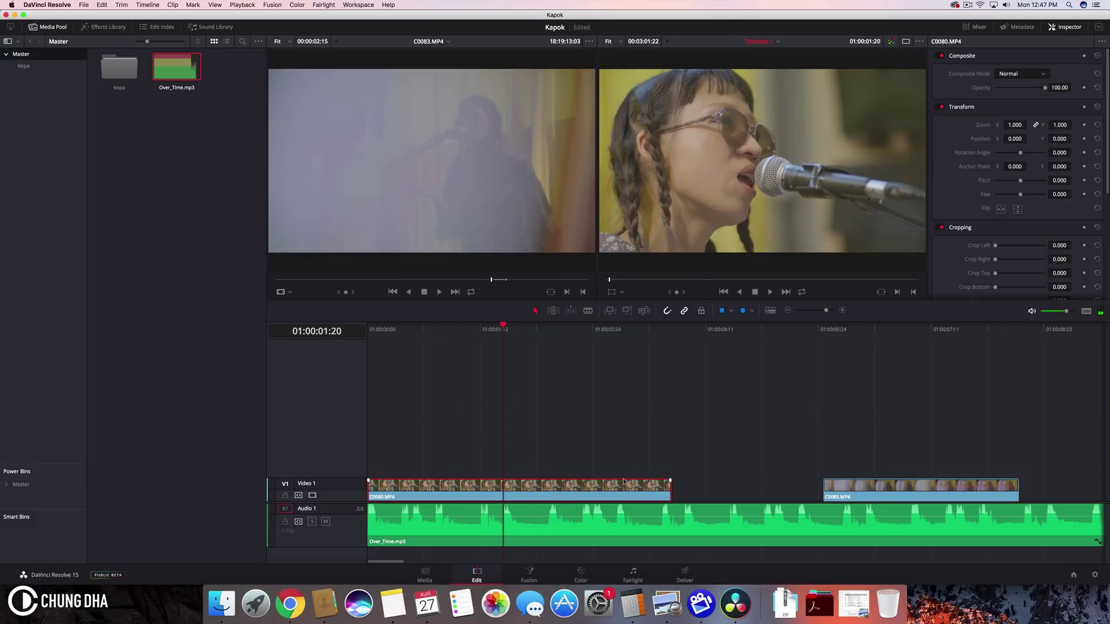
{"action": "left_click_drag", "start_coordinate": [671, 489], "coordinate": [604, 487]}
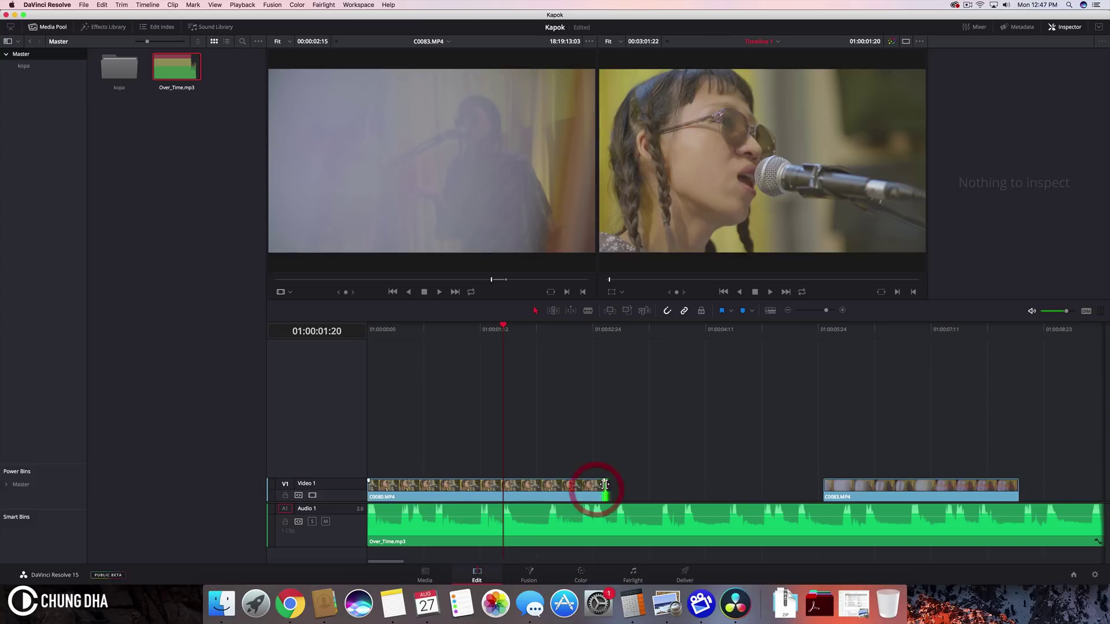
{"action": "left_click", "coordinate": [544, 481]}
Step: Split C0080.MP4 at 01:00:01:20 with Cmd+B
{"action": "left_click", "coordinate": [544, 489]}
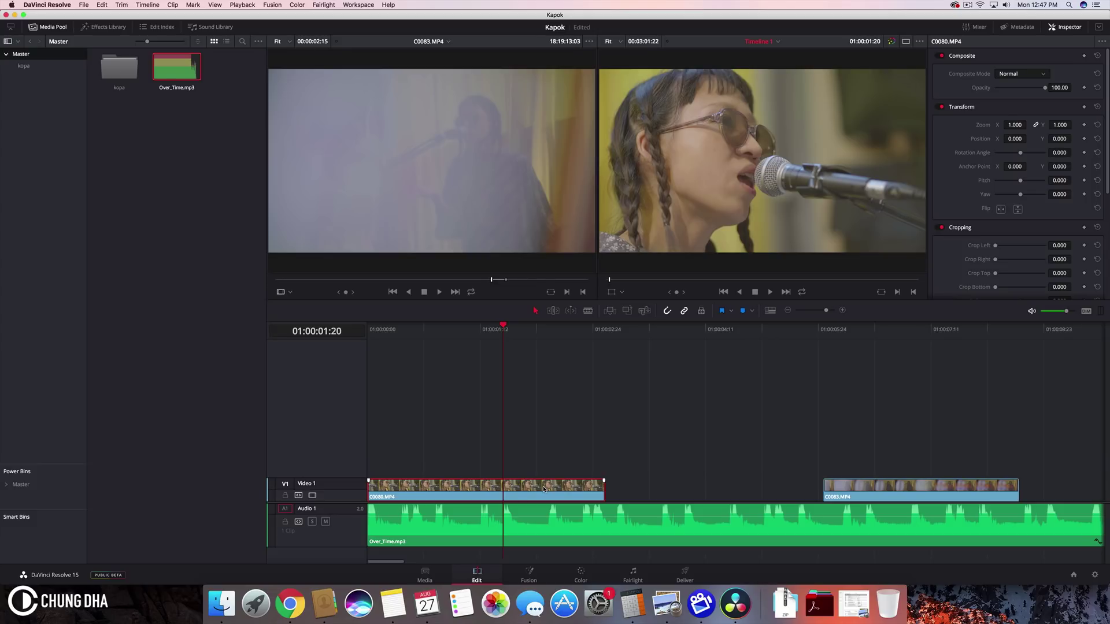
{"action": "key", "text": "super"}
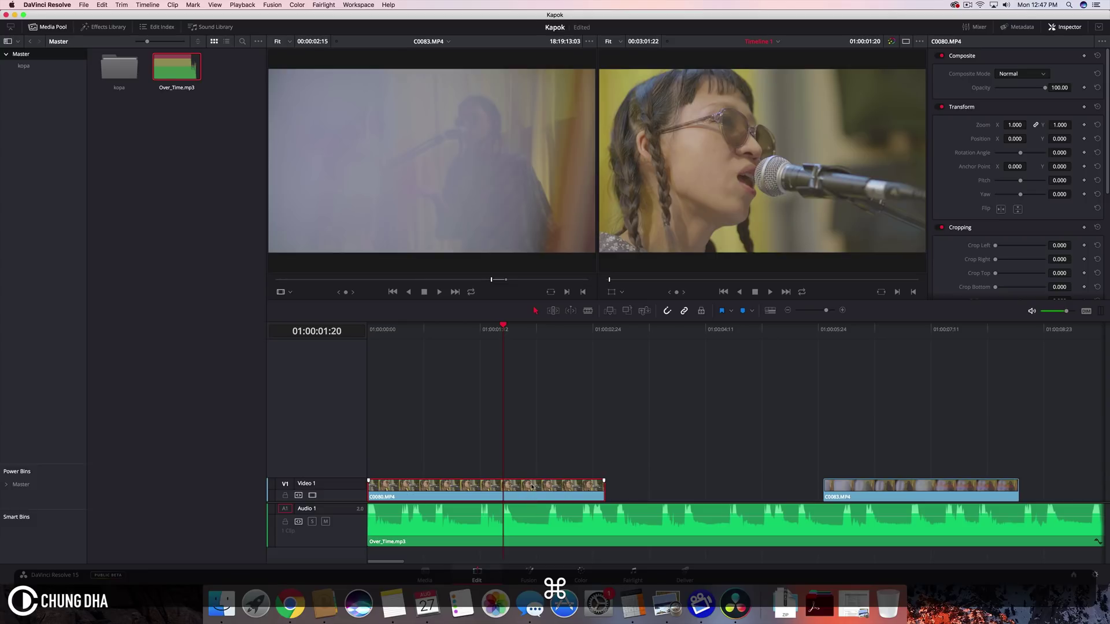
{"action": "left_click", "coordinate": [530, 484]}
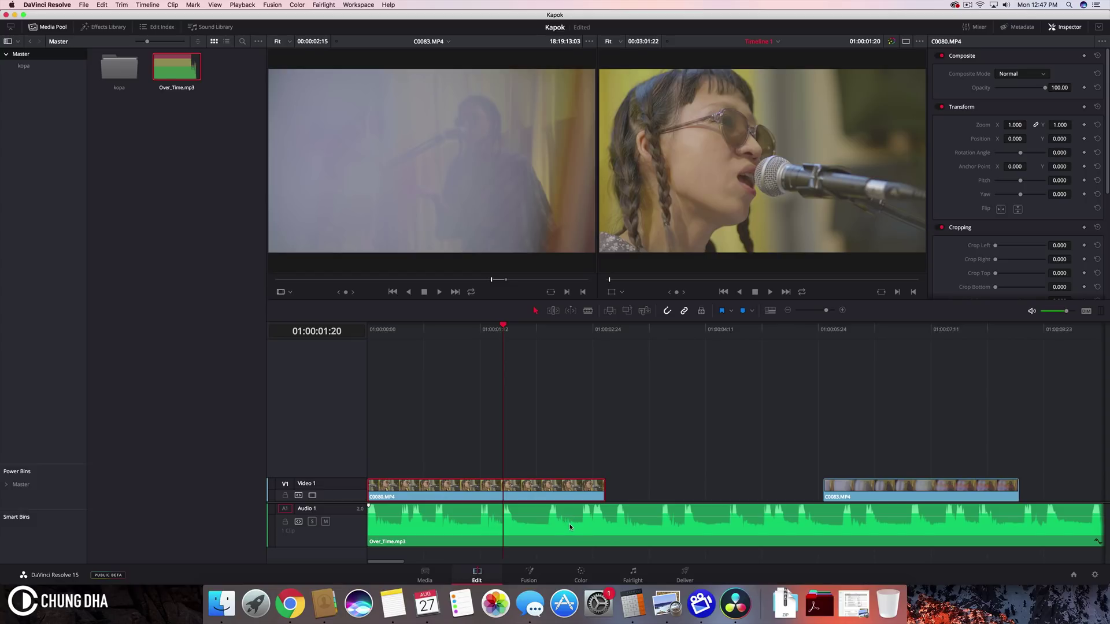
{"action": "left_click", "coordinate": [568, 496]}
{"action": "key", "text": "super"}
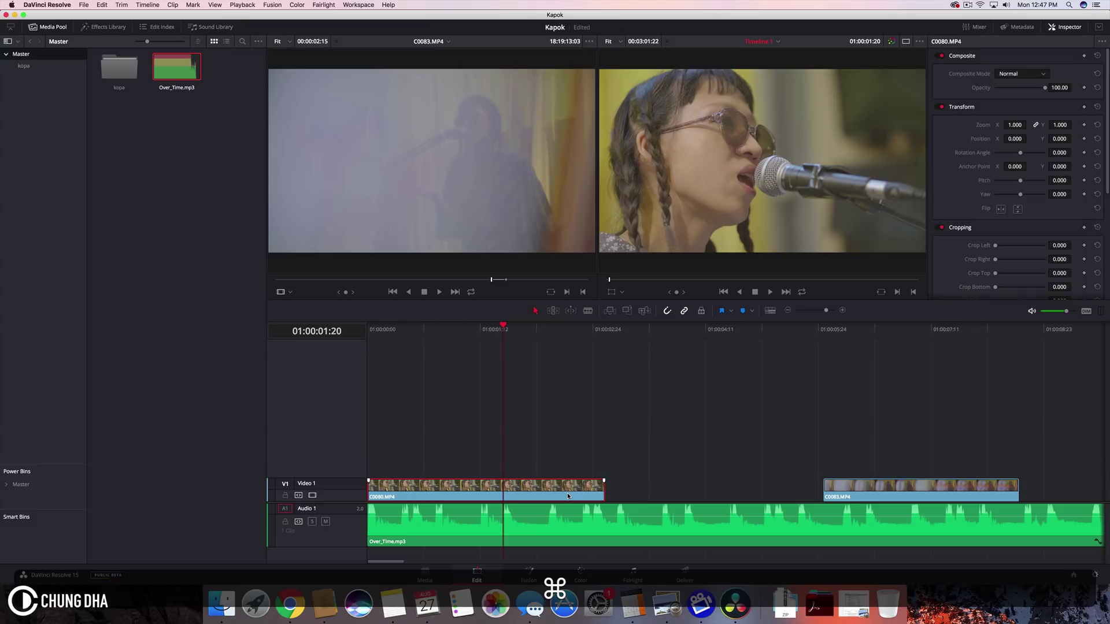
{"action": "key", "text": "super+b"}
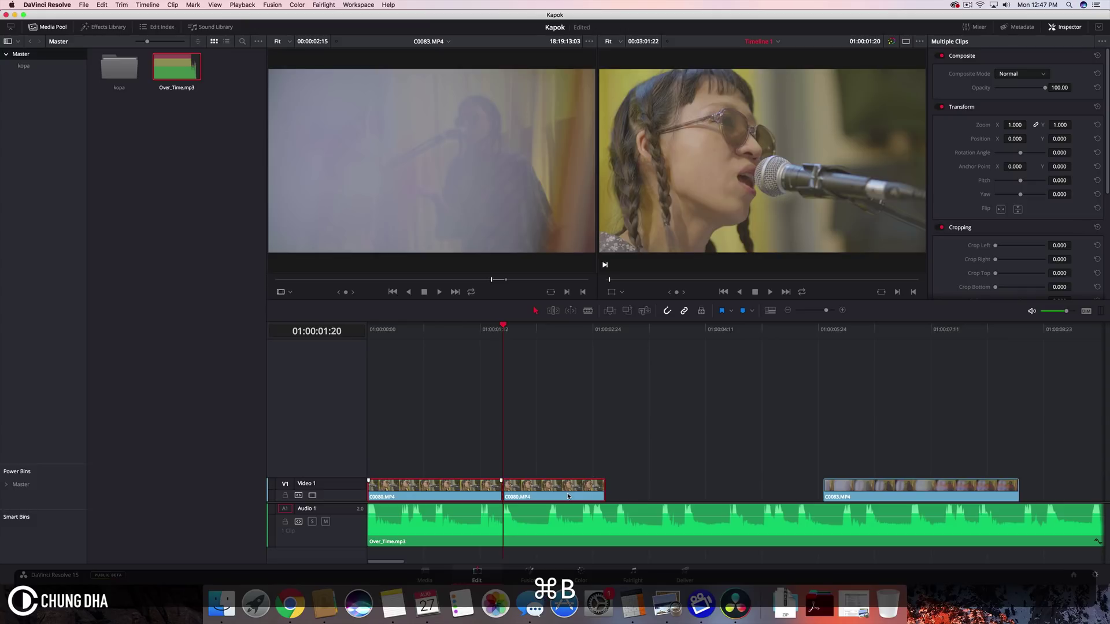
Step: Move the second C0080.MP4 piece up onto a new Video 2 track
{"action": "left_click", "coordinate": [528, 454]}
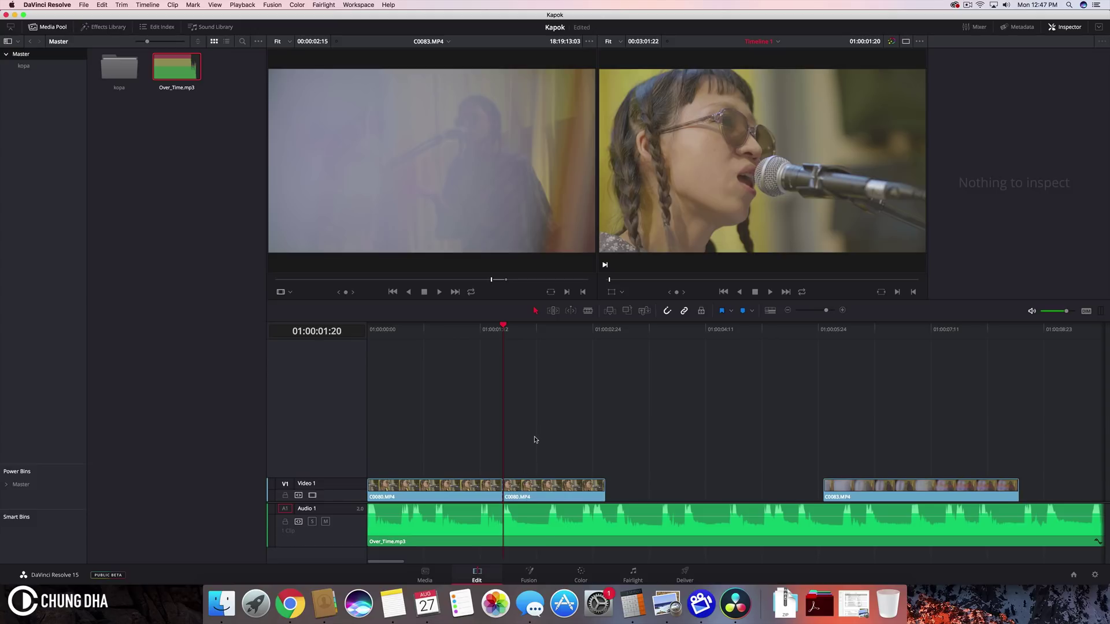
{"action": "left_click", "coordinate": [528, 485]}
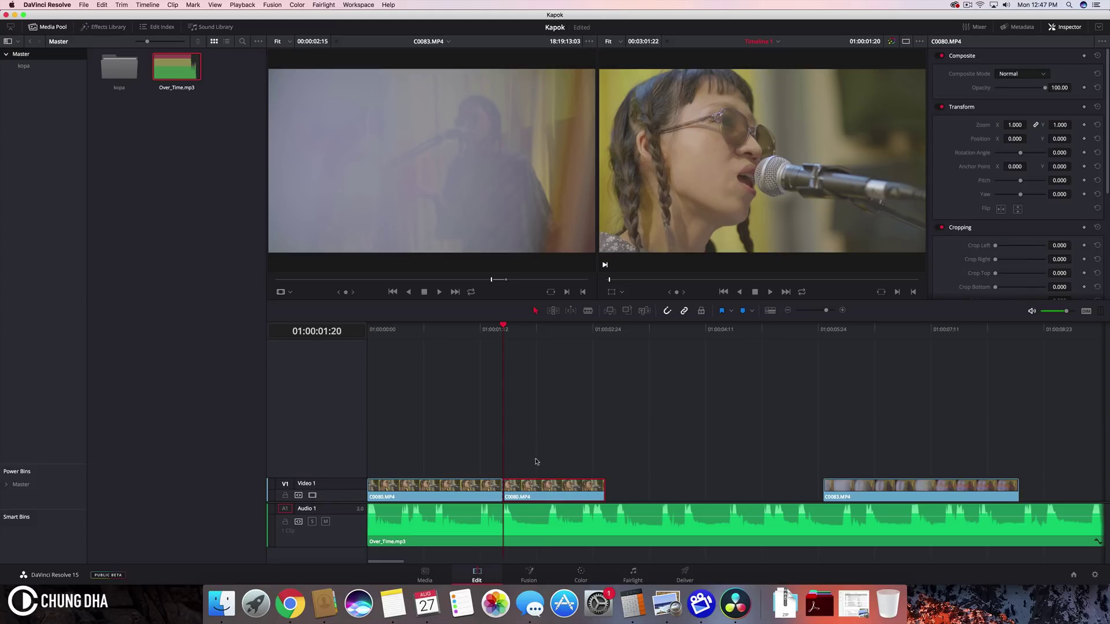
{"action": "left_click", "coordinate": [585, 422]}
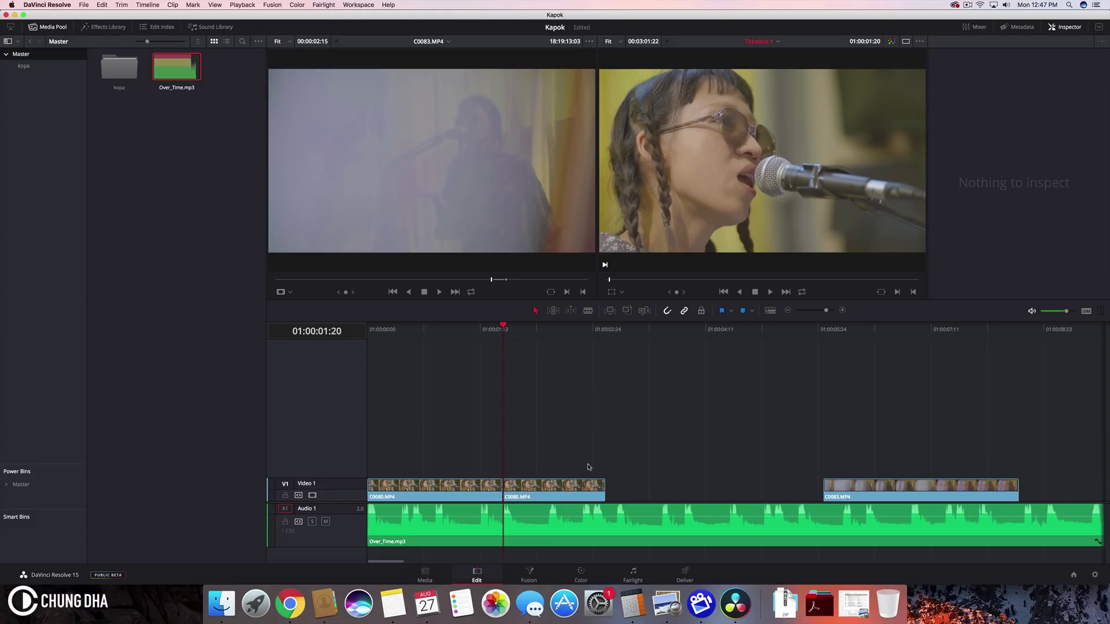
{"action": "mouse_move", "coordinate": [565, 489]}
{"action": "left_mouse_down"}
{"action": "mouse_move", "coordinate": [548, 490]}
{"action": "mouse_move", "coordinate": [615, 480]}
{"action": "mouse_move", "coordinate": [614, 498]}
{"action": "mouse_move", "coordinate": [547, 497]}
{"action": "mouse_move", "coordinate": [451, 521]}
{"action": "mouse_move", "coordinate": [466, 488]}
{"action": "mouse_move", "coordinate": [581, 491]}
{"action": "mouse_move", "coordinate": [543, 488]}
{"action": "mouse_move", "coordinate": [561, 488]}
{"action": "mouse_move", "coordinate": [543, 489]}
{"action": "mouse_move", "coordinate": [551, 470]}
{"action": "mouse_move", "coordinate": [531, 492]}
{"action": "left_mouse_up"}
{"action": "left_click", "coordinate": [545, 442]}
{"action": "left_click", "coordinate": [537, 487]}
{"action": "left_click", "coordinate": [567, 440]}
{"action": "left_click_drag", "start_coordinate": [548, 484], "coordinate": [562, 434]}
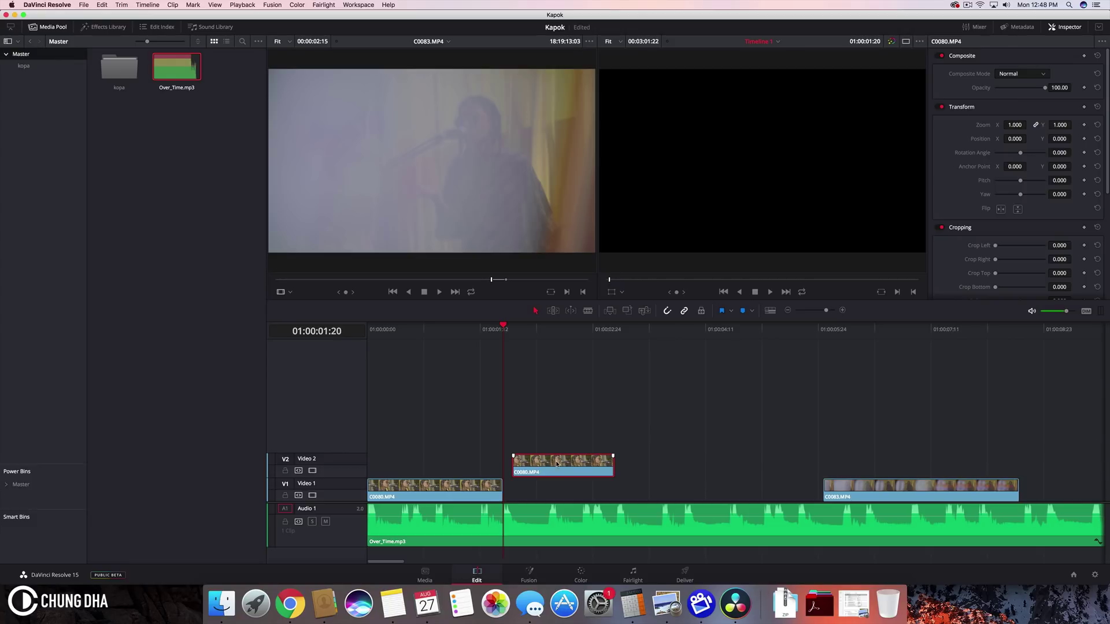
Step: Delete the Video 2 piece and slide C0083.MP4 left against the end of C0080.MP4
{"action": "key", "text": "BackSpace"}
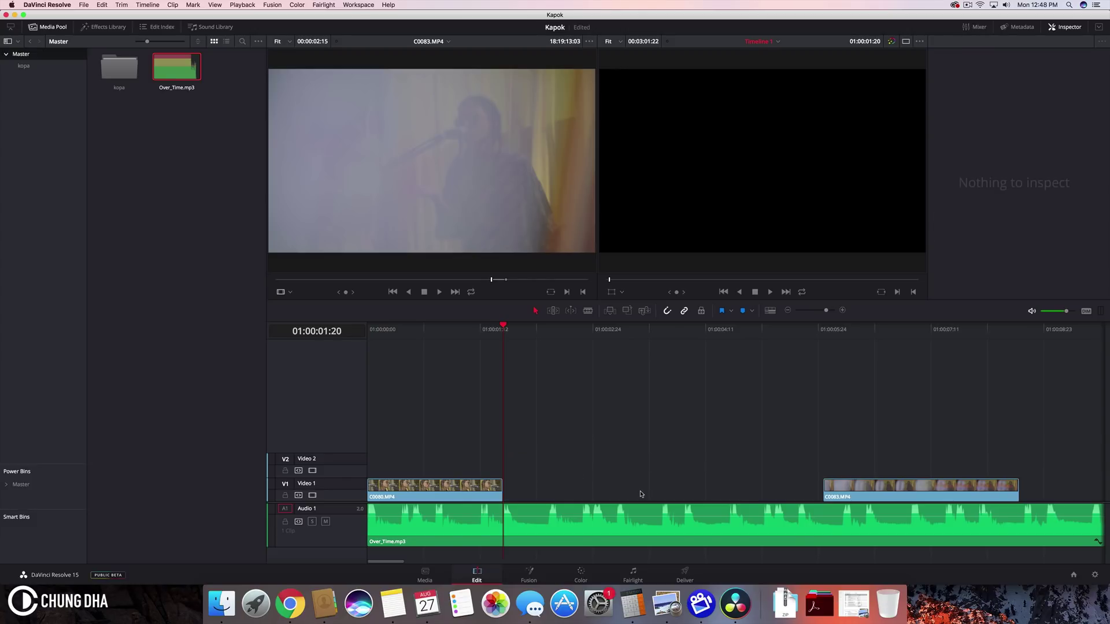
{"action": "left_click", "coordinate": [640, 493]}
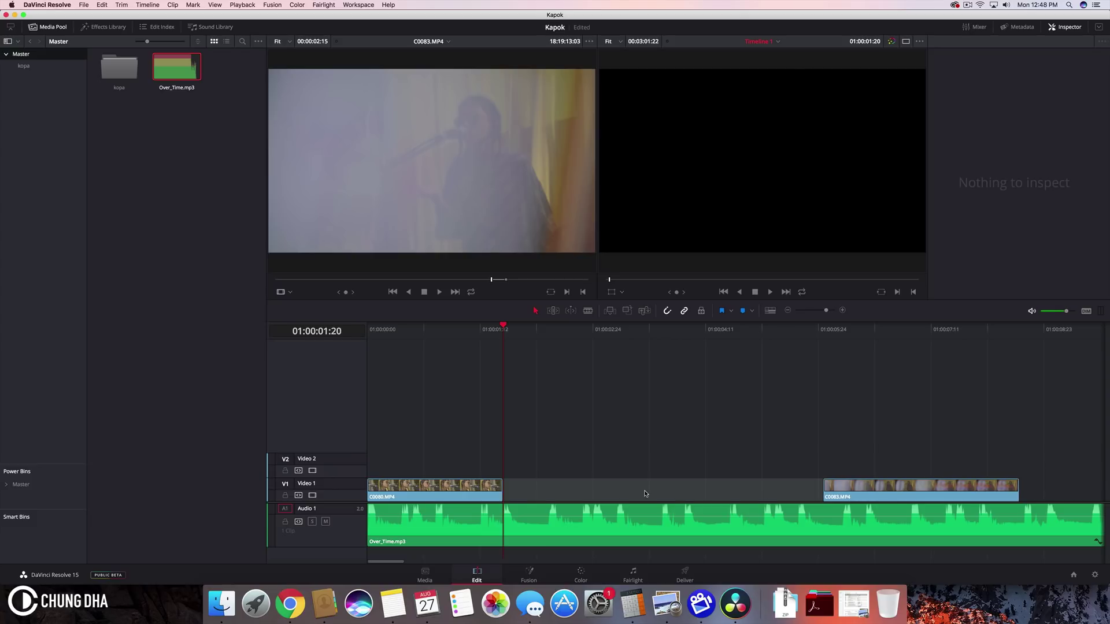
{"action": "key", "text": "shift+BackSpace"}
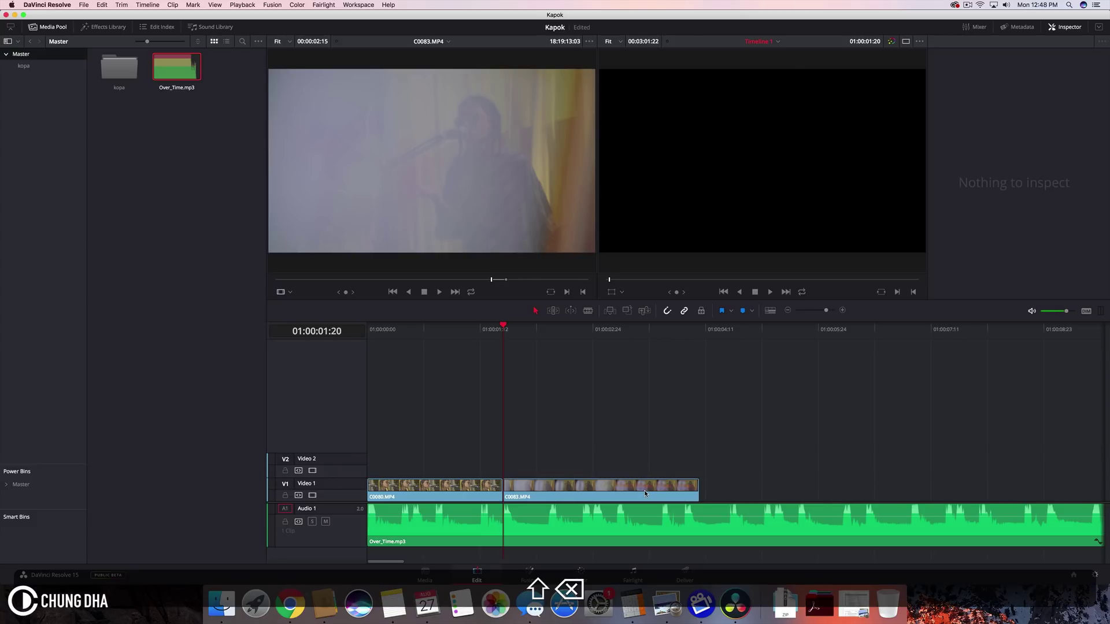
{"action": "key", "text": "super+z"}
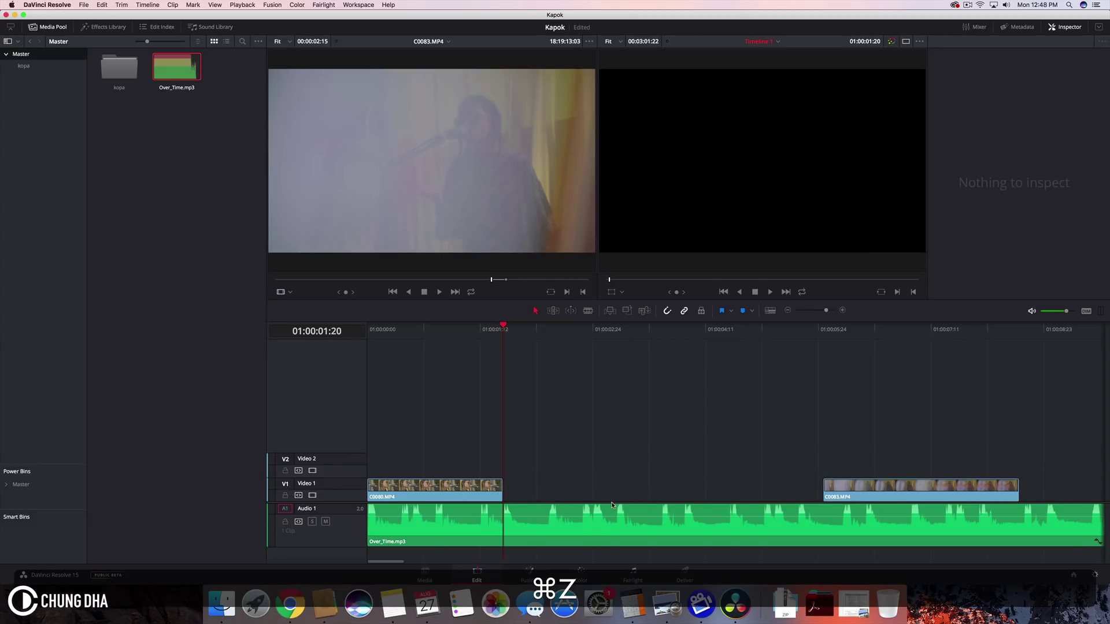
{"action": "left_click", "coordinate": [611, 491]}
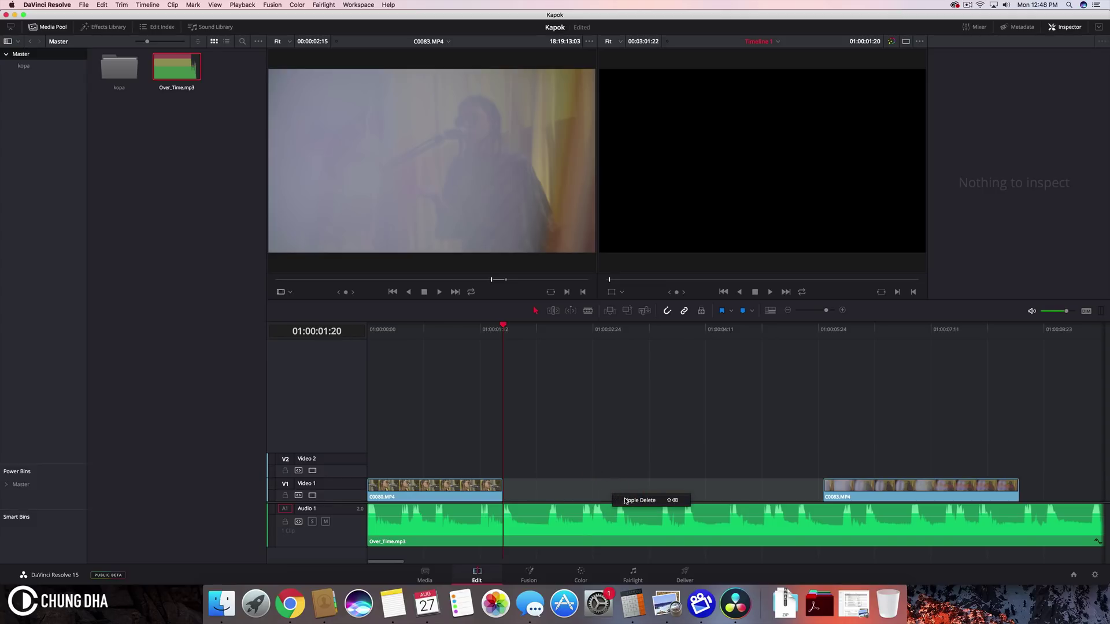
{"action": "left_click", "coordinate": [628, 500]}
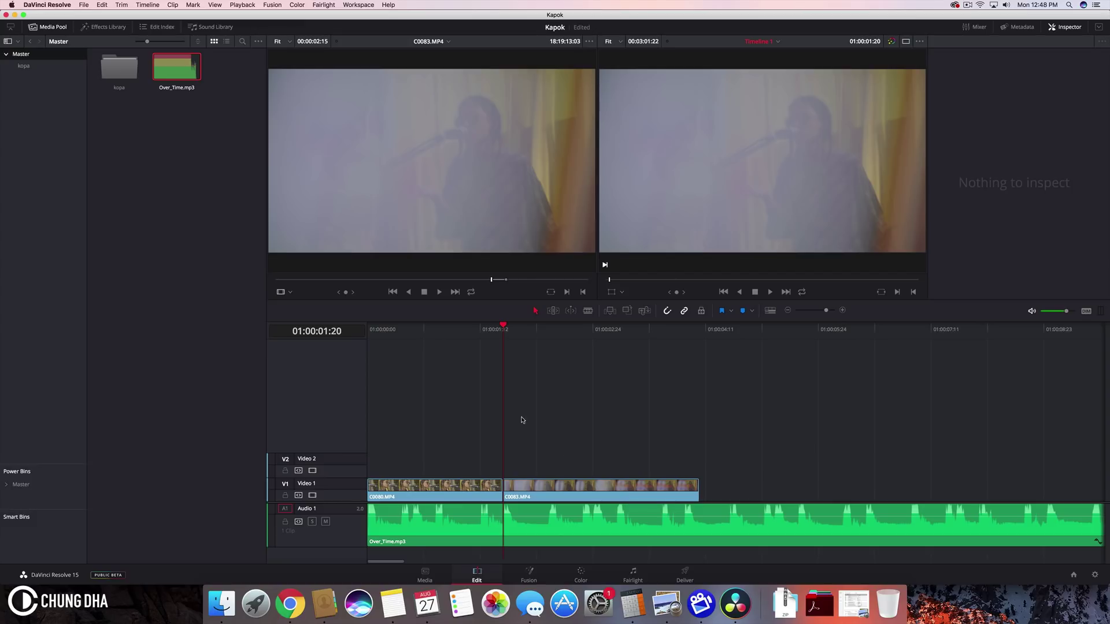
{"action": "key", "text": "super+z"}
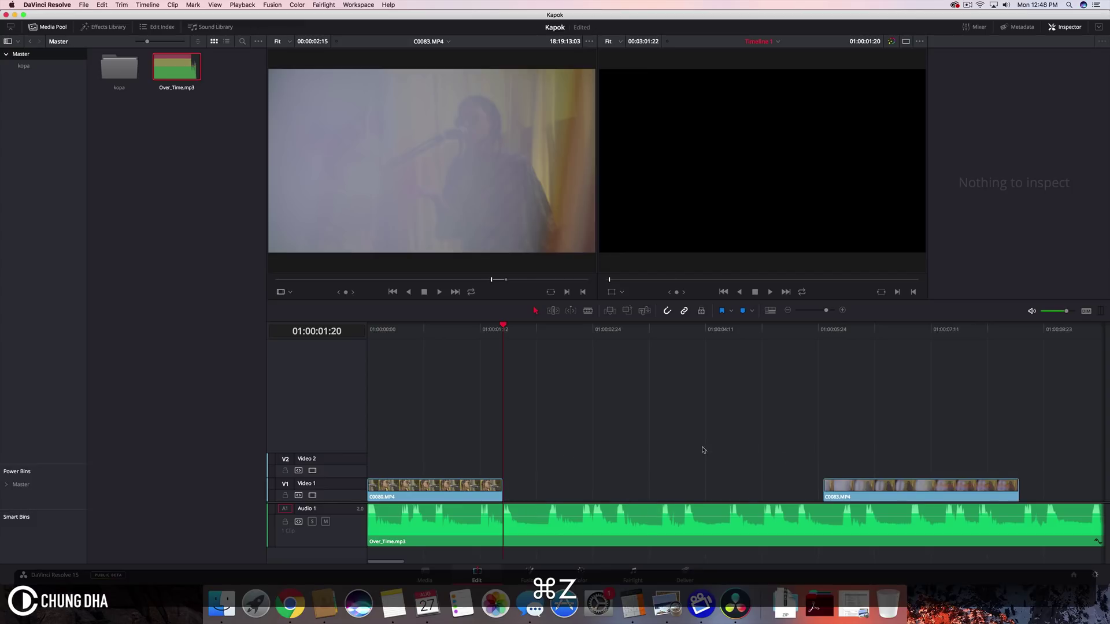
{"action": "left_click_drag", "start_coordinate": [857, 501], "coordinate": [540, 498]}
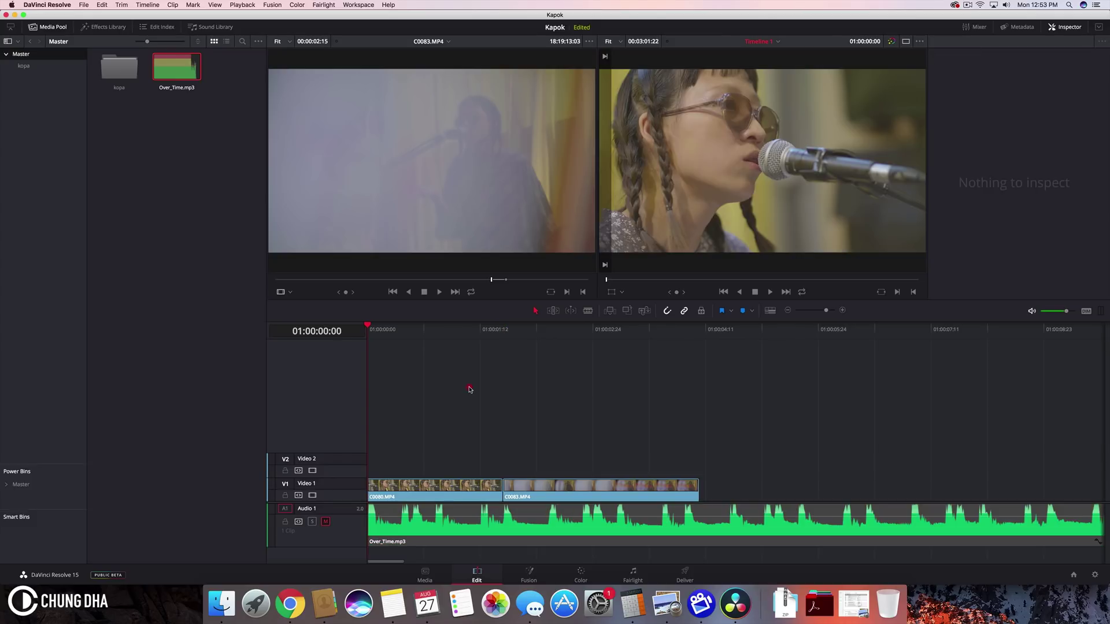
{"action": "left_click_drag", "start_coordinate": [373, 385], "coordinate": [478, 402]}
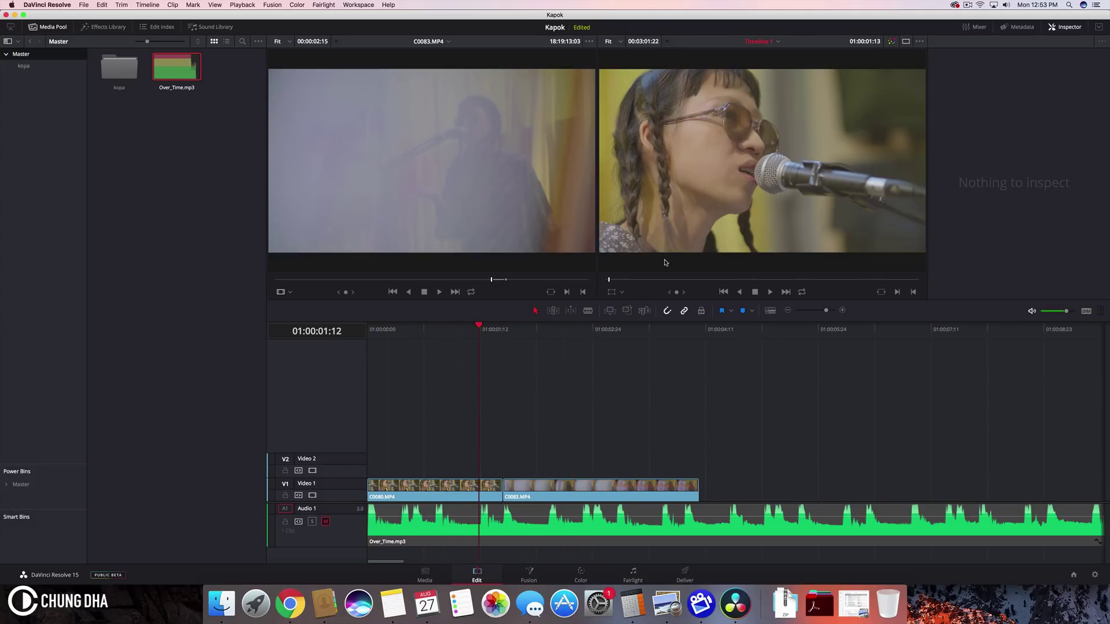
{"action": "mouse_move", "coordinate": [677, 292]}
{"action": "left_mouse_down"}
{"action": "mouse_move", "coordinate": [702, 293]}
{"action": "mouse_move", "coordinate": [673, 292]}
{"action": "mouse_move", "coordinate": [683, 292]}
{"action": "left_mouse_up"}
{"action": "key", "text": "Home"}
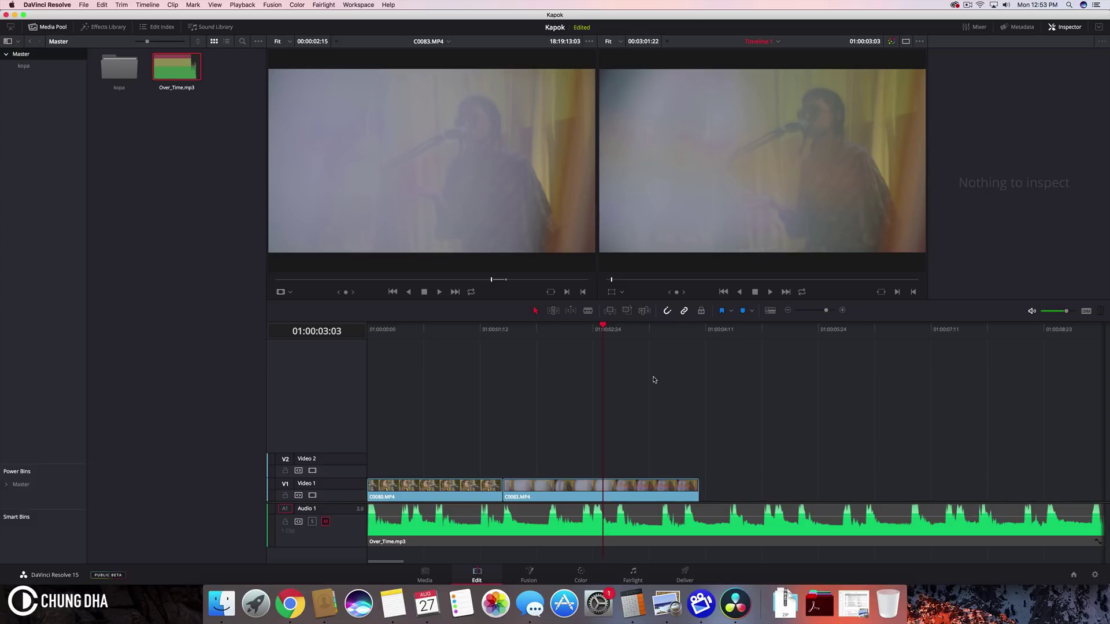
{"action": "key", "text": "space"}
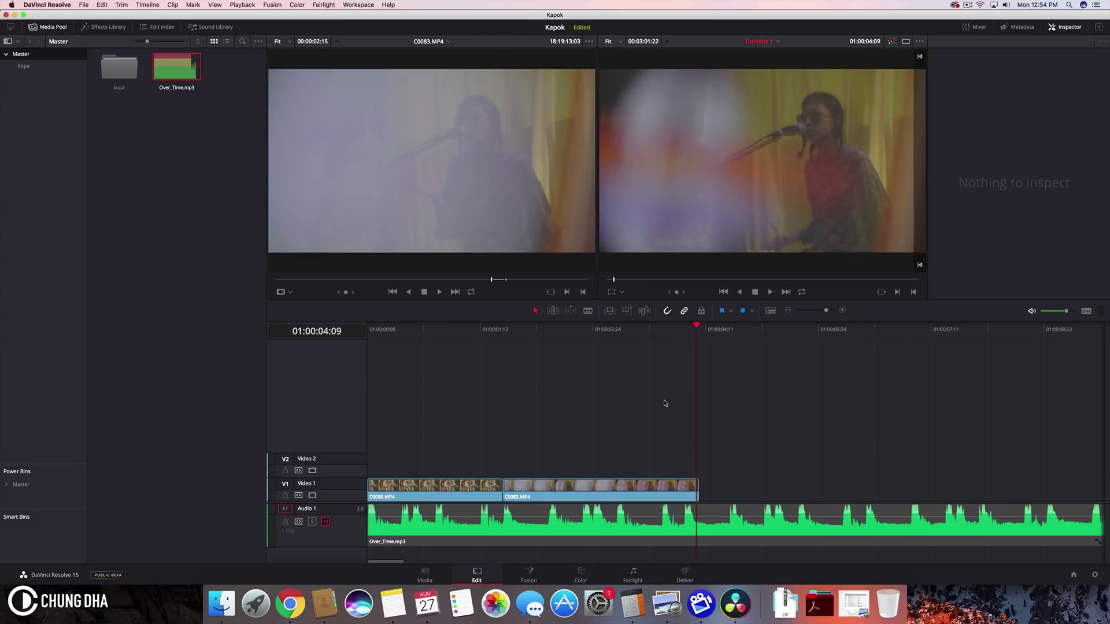
{"action": "key", "text": "Left"}
{"action": "key", "text": "Left"}
{"action": "key", "text": "Left"}
{"action": "key", "text": "Left"}
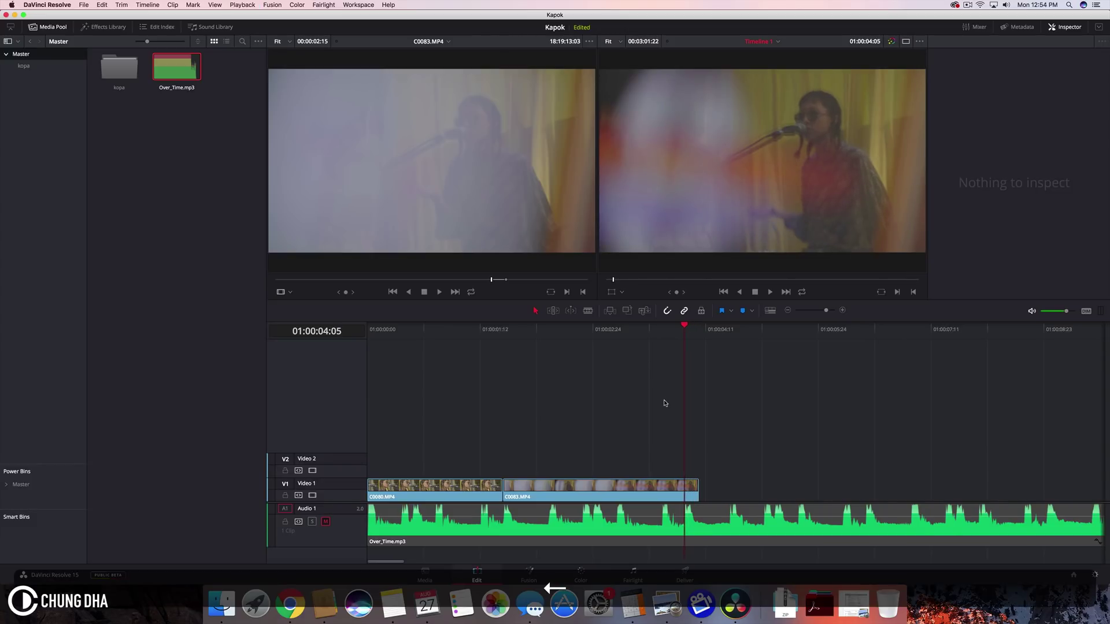
{"action": "key", "text": "Right"}
{"action": "key", "text": "Left"}
{"action": "key", "text": "Left"}
{"action": "key", "text": "Right"}
{"action": "key", "text": "Left"}
{"action": "key", "text": "Left"}
{"action": "key", "text": "Left"}
{"action": "key", "text": "Left"}
{"action": "key", "text": "Left"}
{"action": "key", "text": "Left"}
{"action": "key", "text": "Left"}
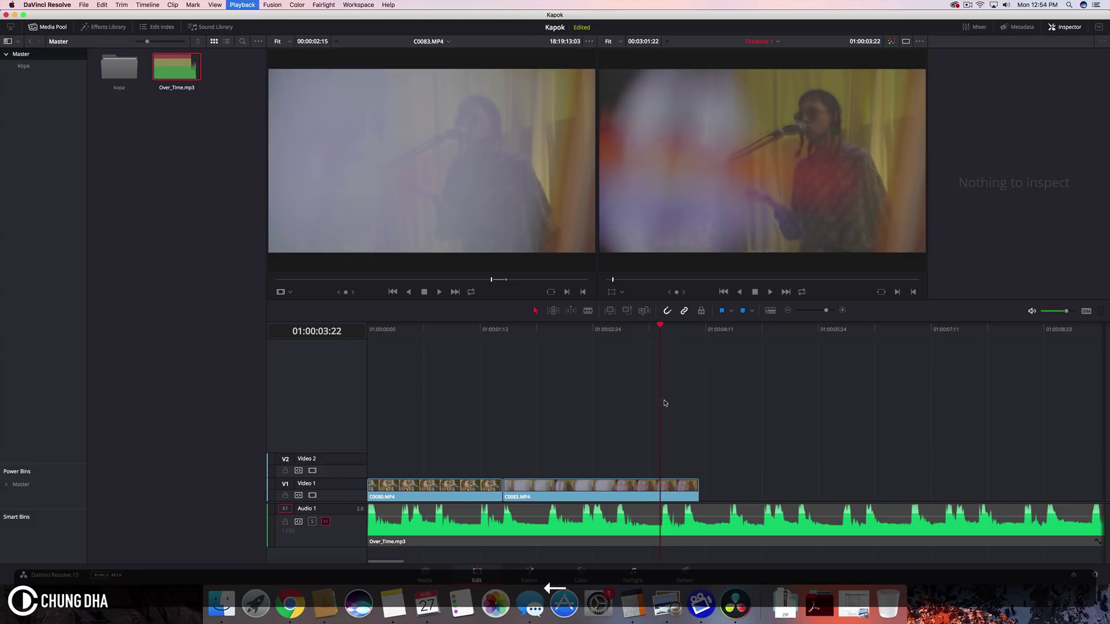
{"action": "key", "text": "Left"}
{"action": "key", "text": "Left"}
{"action": "key", "text": "Left"}
{"action": "key", "text": "Right"}
{"action": "key", "text": "Right"}
{"action": "key", "text": "Right"}
{"action": "key", "text": "Right"}
{"action": "key", "text": "Right"}
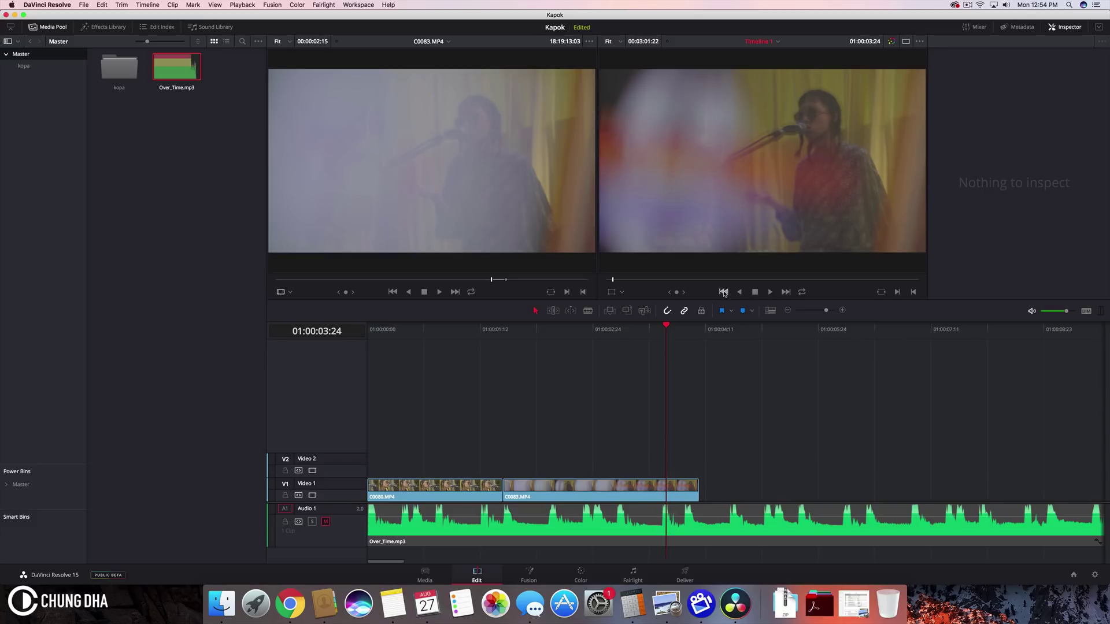
{"action": "key", "text": "Up"}
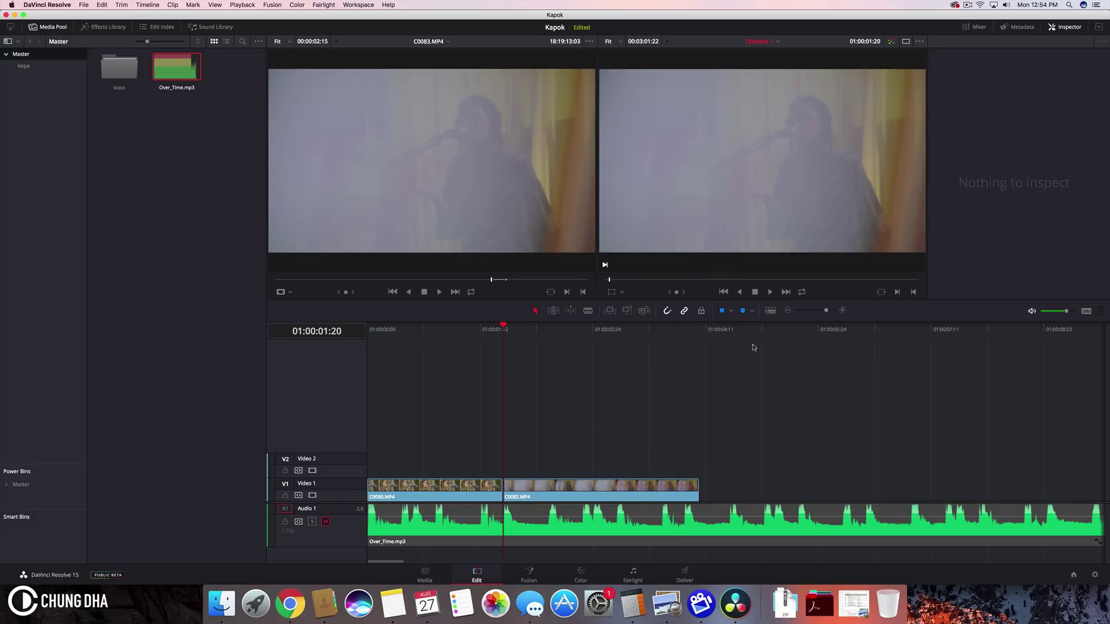
{"action": "left_click", "coordinate": [786, 292]}
{"action": "left_click", "coordinate": [785, 292]}
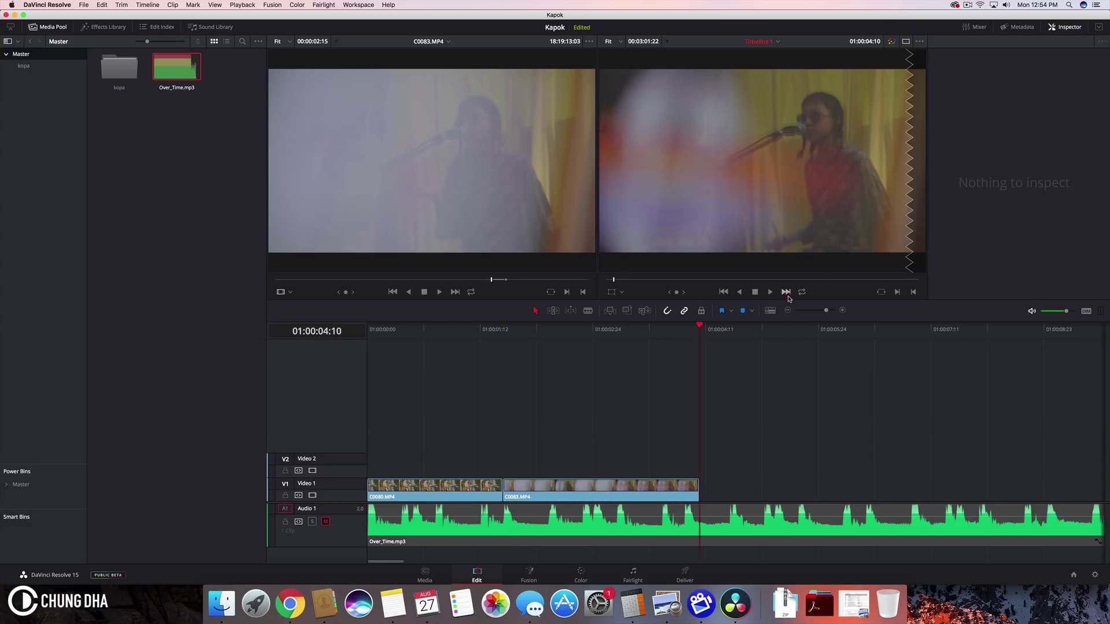
{"action": "left_click", "coordinate": [504, 381]}
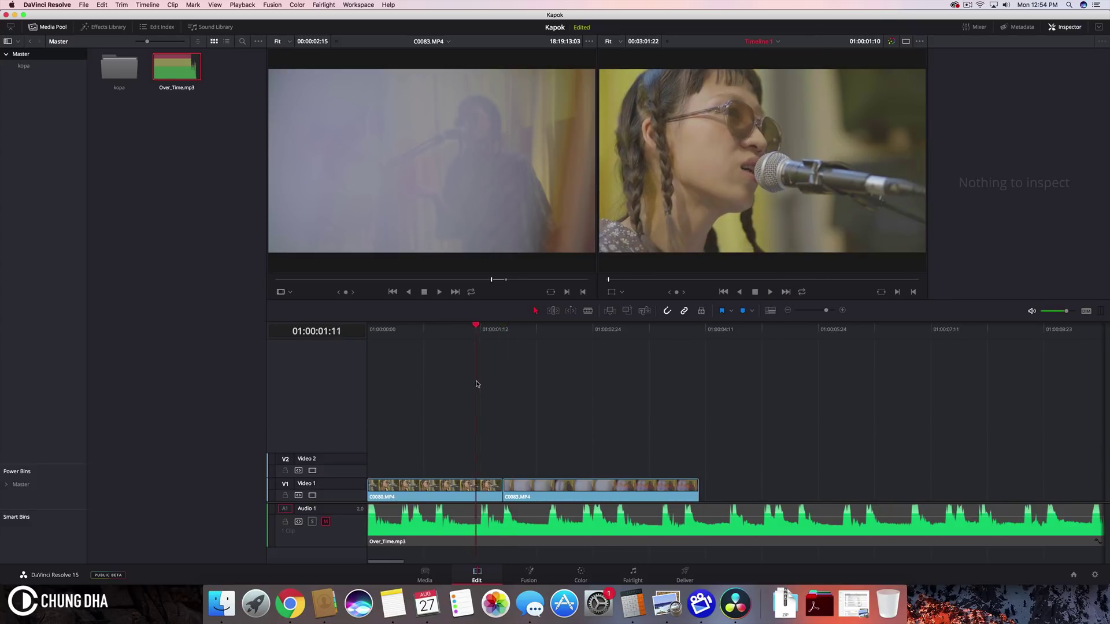
{"action": "left_click_drag", "start_coordinate": [502, 379], "coordinate": [554, 386]}
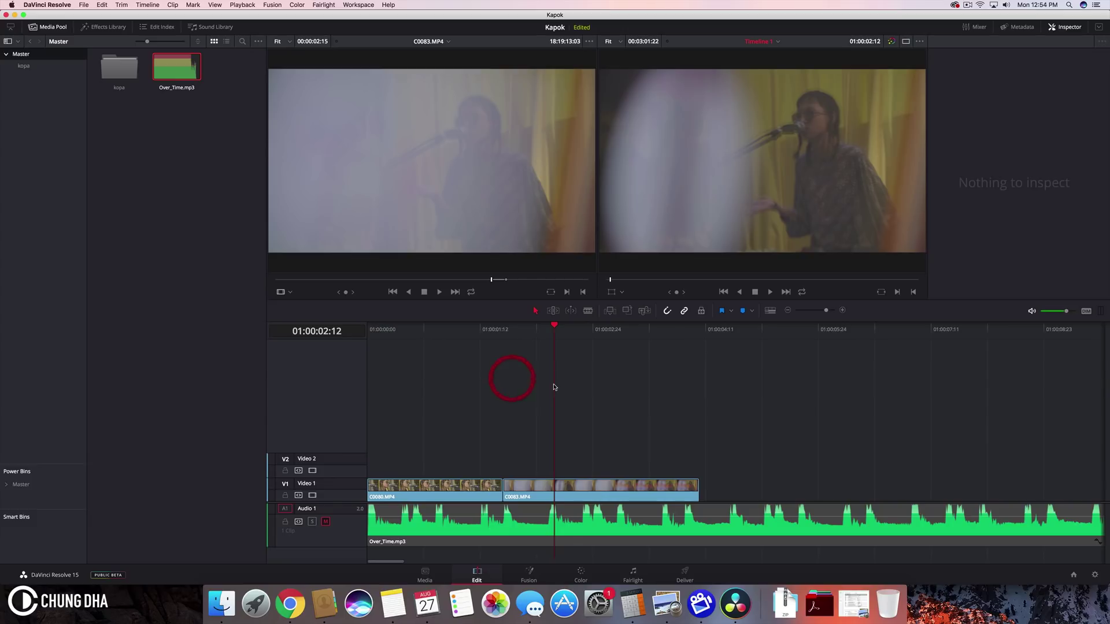
Step: Switch to the Deliver page and preview the timeline from its start
{"action": "left_click", "coordinate": [685, 577]}
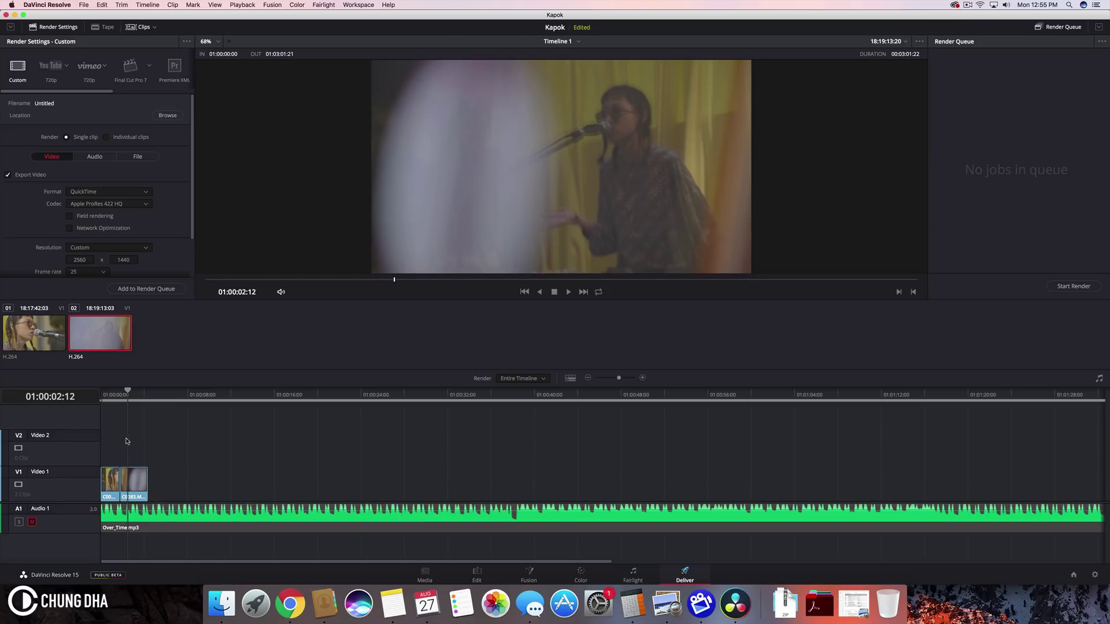
{"action": "key", "text": "Home"}
{"action": "key", "text": "space"}
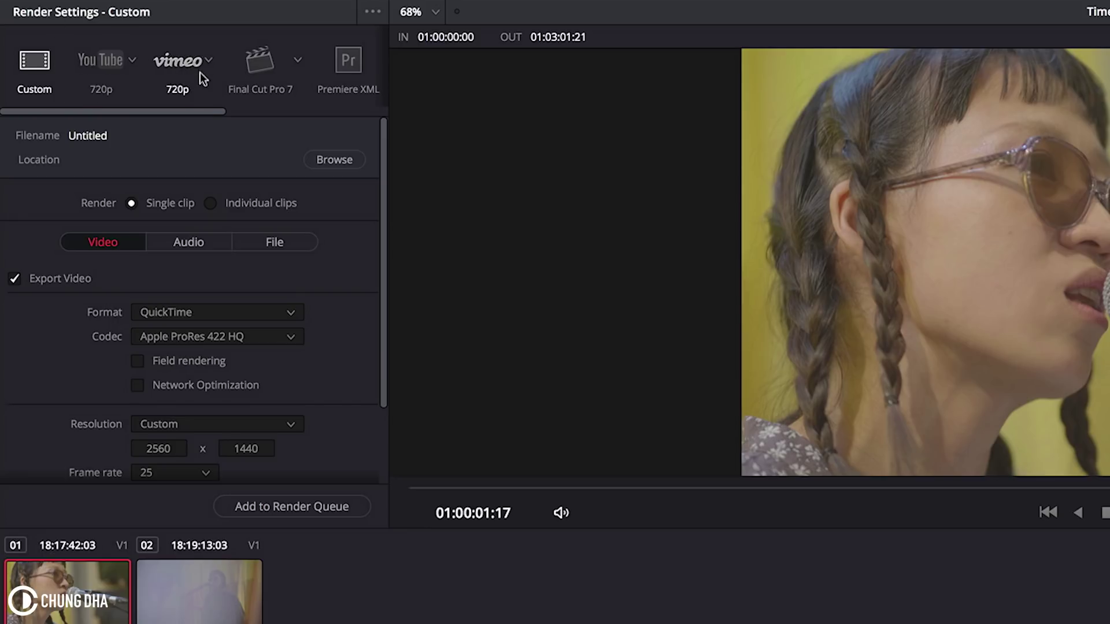
{"action": "left_click_drag", "start_coordinate": [195, 109], "coordinate": [157, 113]}
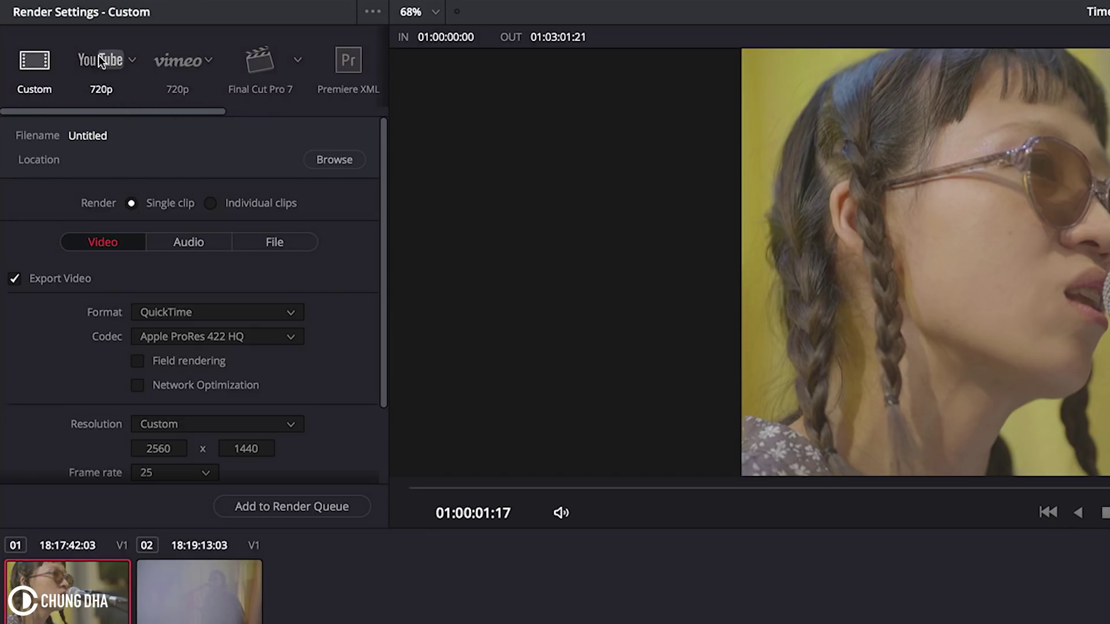
{"action": "left_click", "coordinate": [131, 60]}
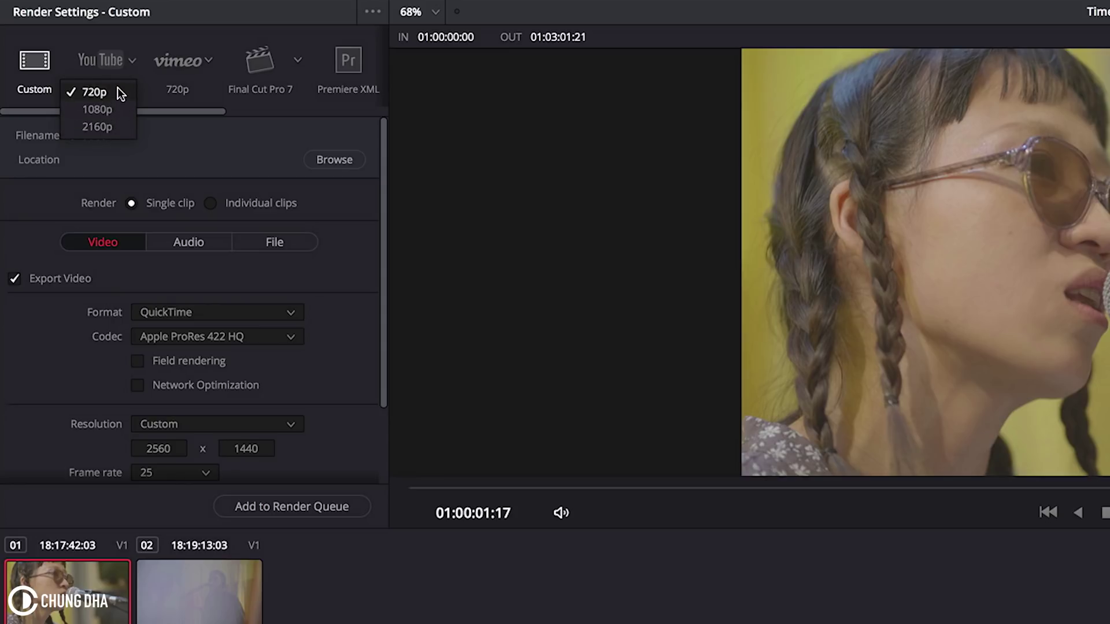
{"action": "left_click", "coordinate": [117, 127]}
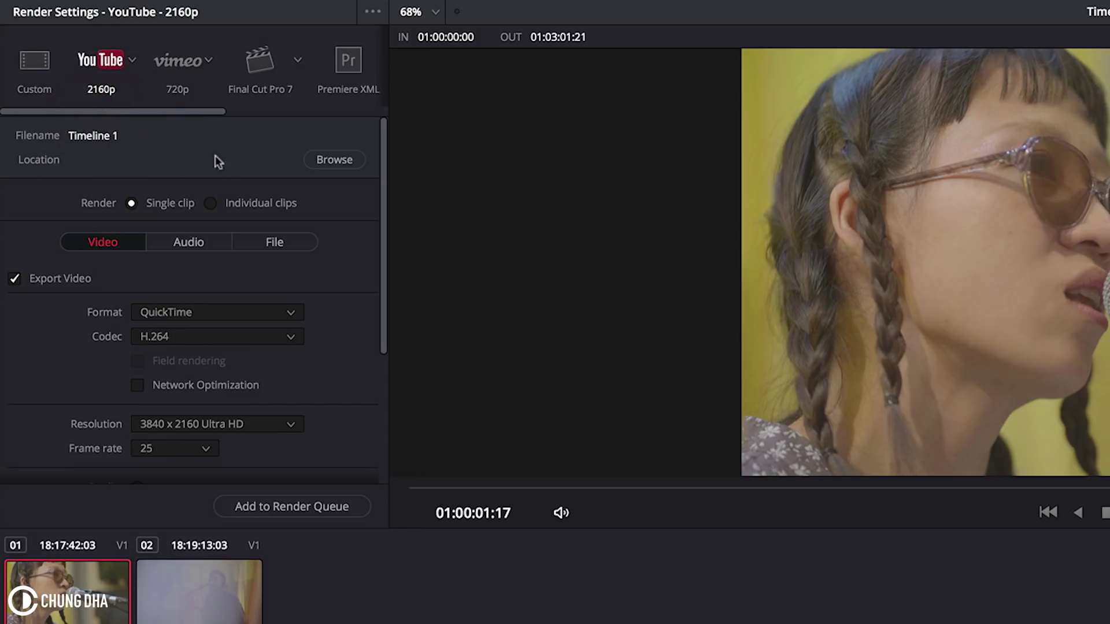
{"action": "scroll", "coordinate": [360, 287], "scroll_direction": "down", "scroll_amount": 5}
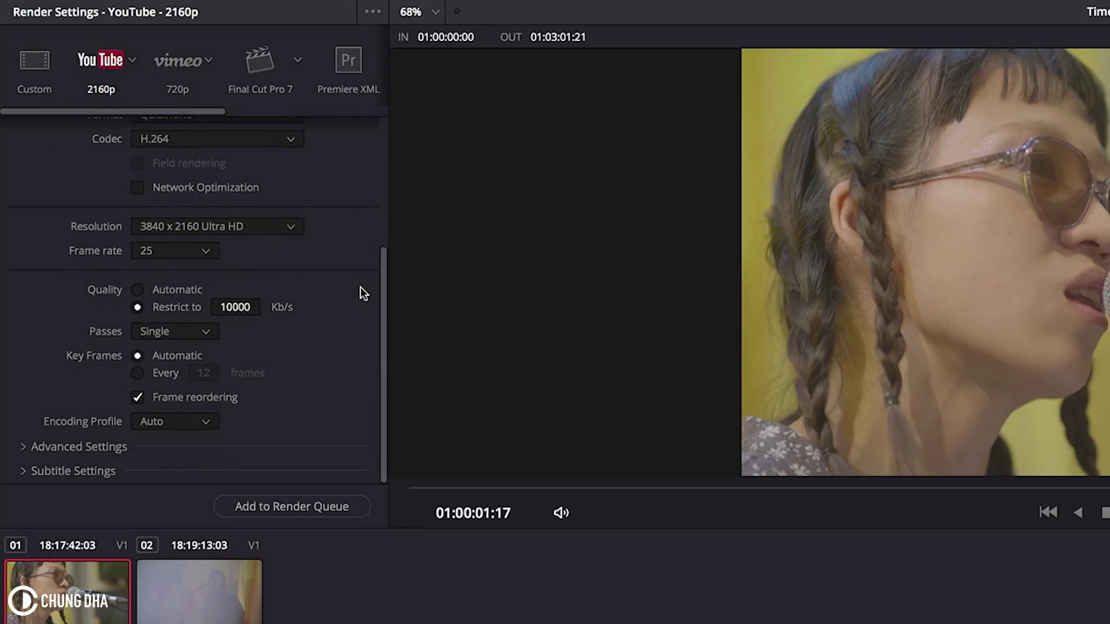
{"action": "scroll", "coordinate": [360, 286], "scroll_direction": "up", "scroll_amount": 5}
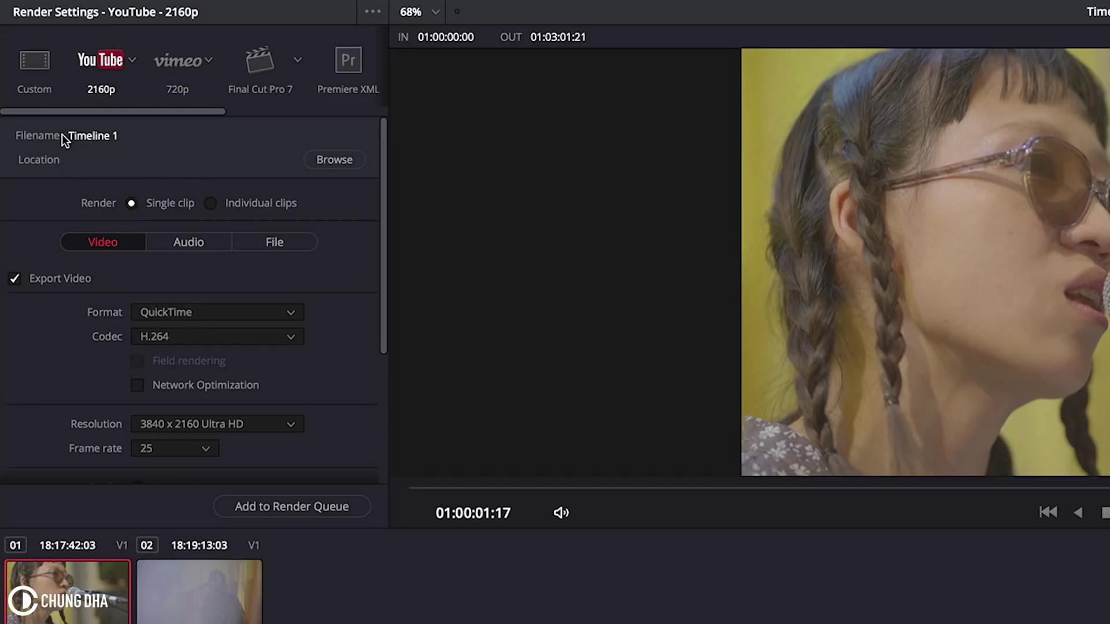
Step: Set the render location to Desktop under Macintosh HD > Users > the home folder
{"action": "left_click", "coordinate": [113, 134]}
{"action": "left_click", "coordinate": [341, 160]}
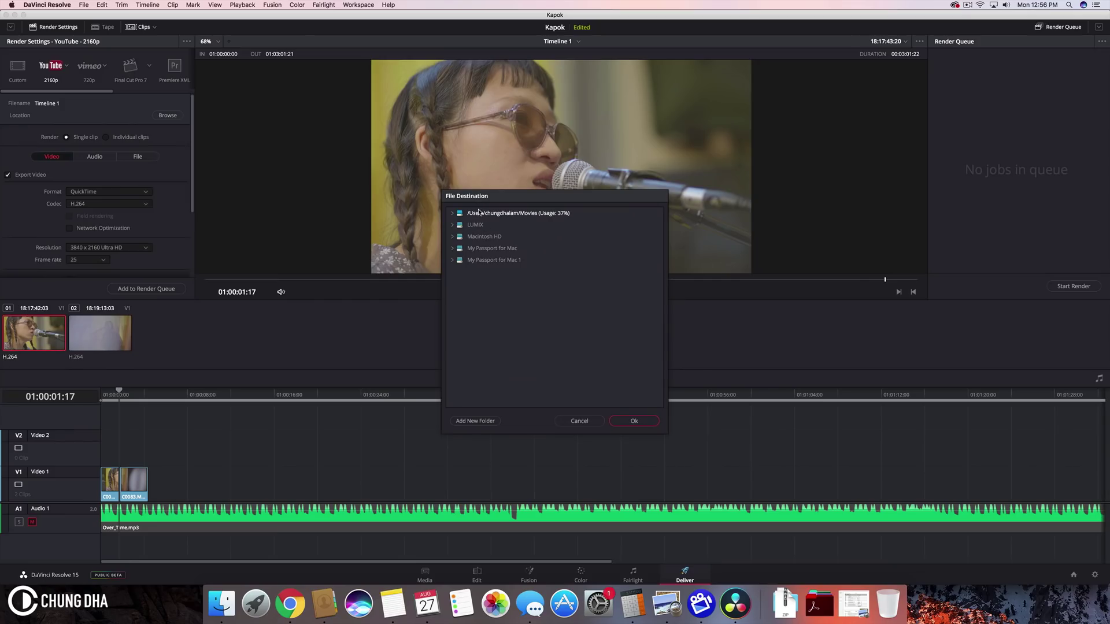
{"action": "left_click", "coordinate": [452, 237]}
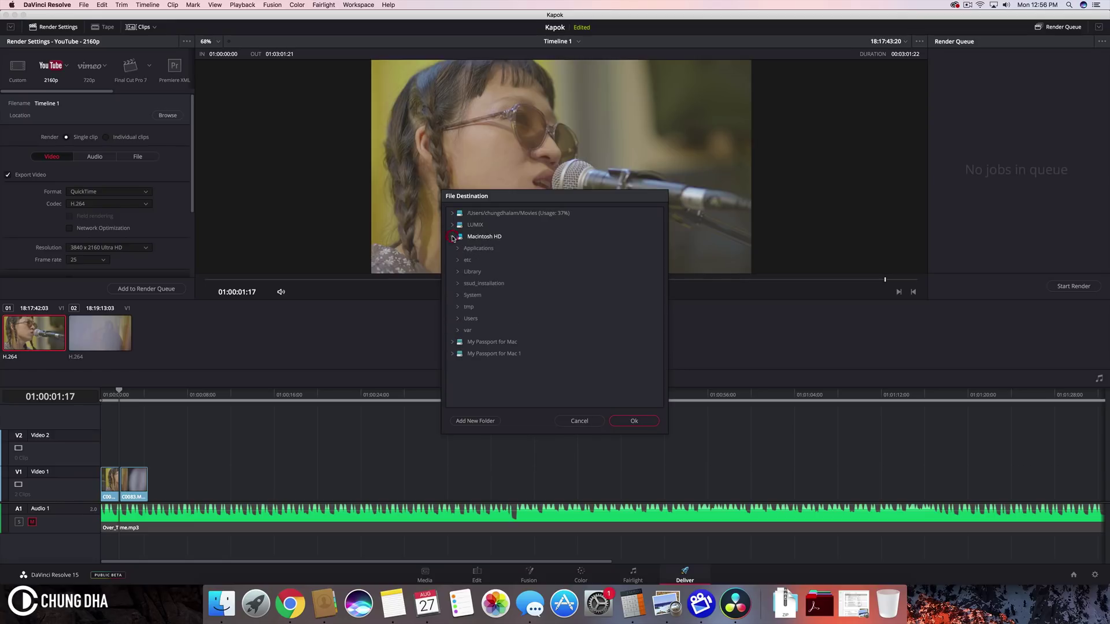
{"action": "left_click", "coordinate": [458, 319]}
{"action": "left_click", "coordinate": [458, 320]}
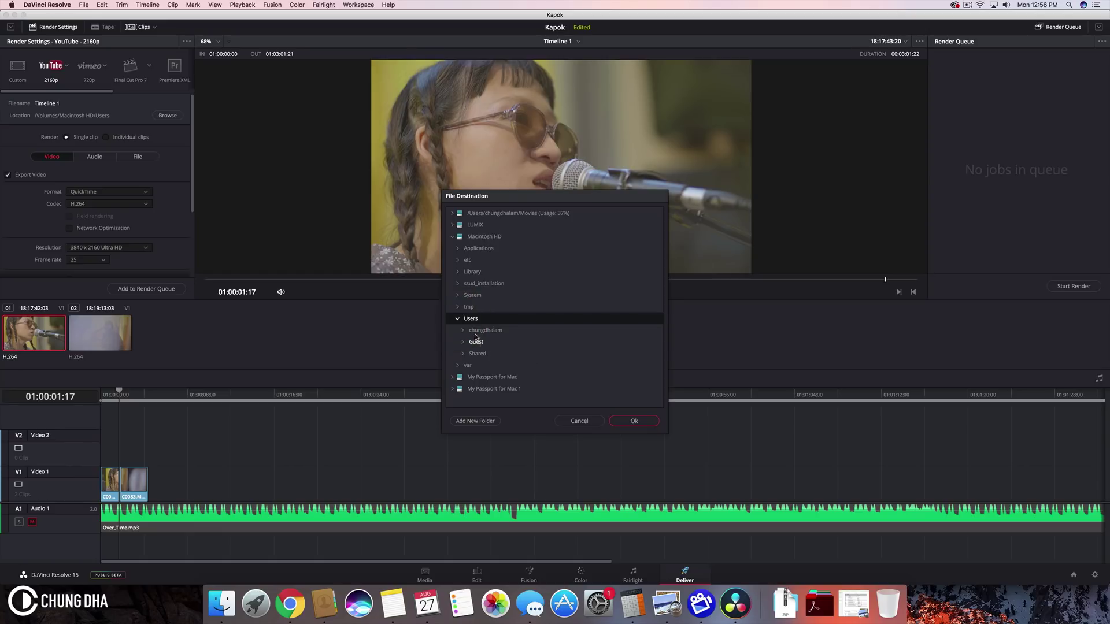
{"action": "left_click", "coordinate": [463, 330]}
{"action": "scroll", "coordinate": [479, 324], "scroll_direction": "down", "scroll_amount": 3}
{"action": "left_click", "coordinate": [488, 308]}
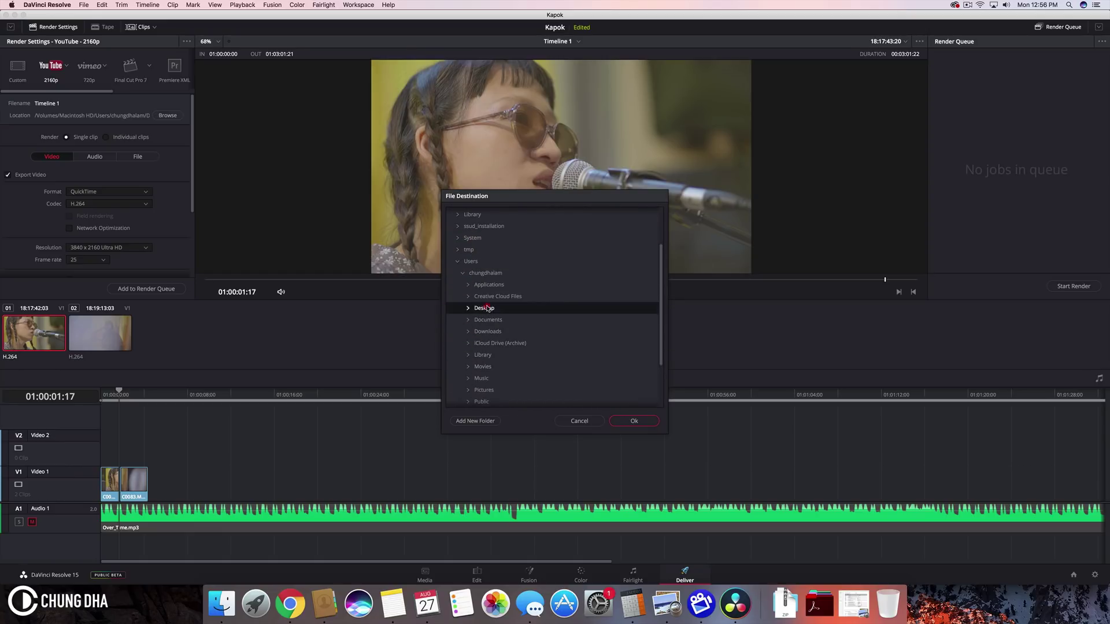
{"action": "left_click", "coordinate": [652, 424]}
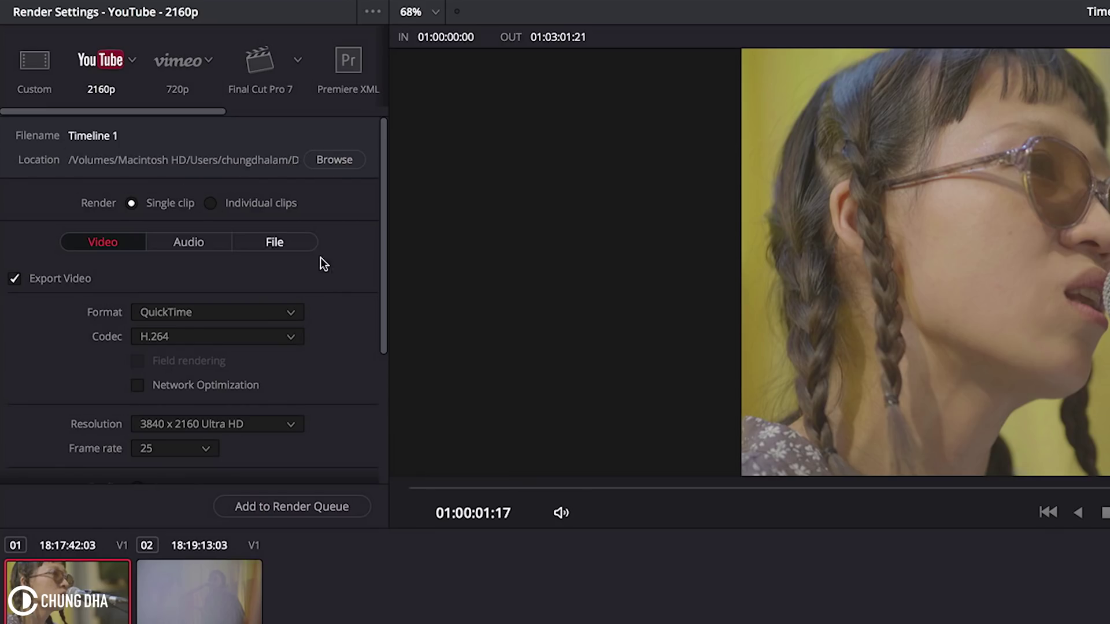
Step: Switch the render format to MP4, leaving H.264 and the 3840 x 2160 resolution unchanged
{"action": "scroll", "coordinate": [331, 304], "scroll_direction": "down", "scroll_amount": 2}
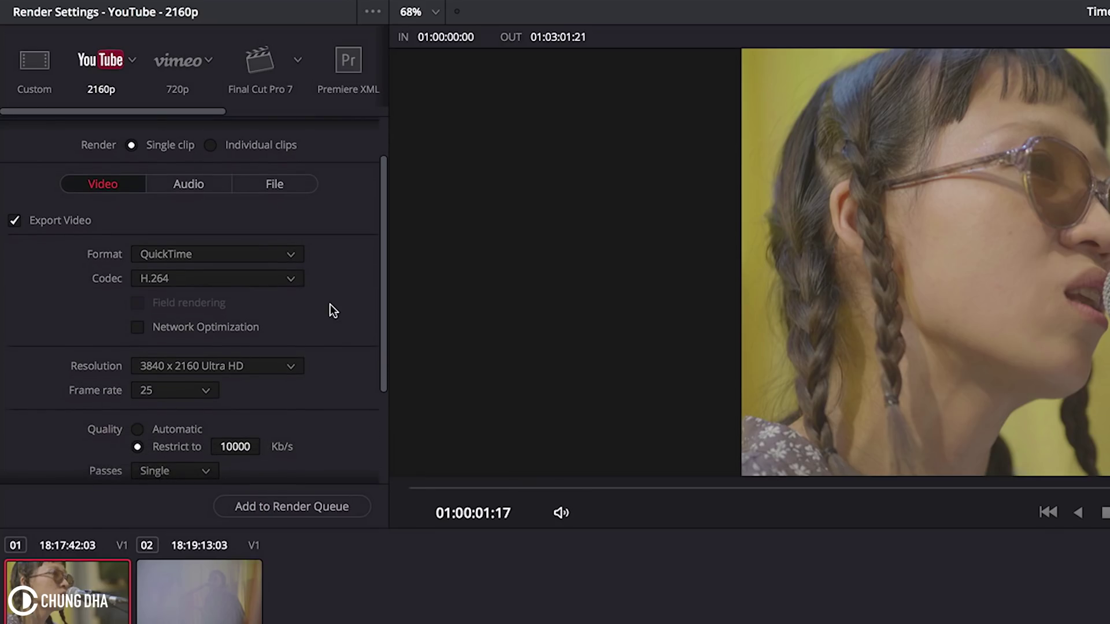
{"action": "scroll", "coordinate": [330, 304], "scroll_direction": "down", "scroll_amount": 1}
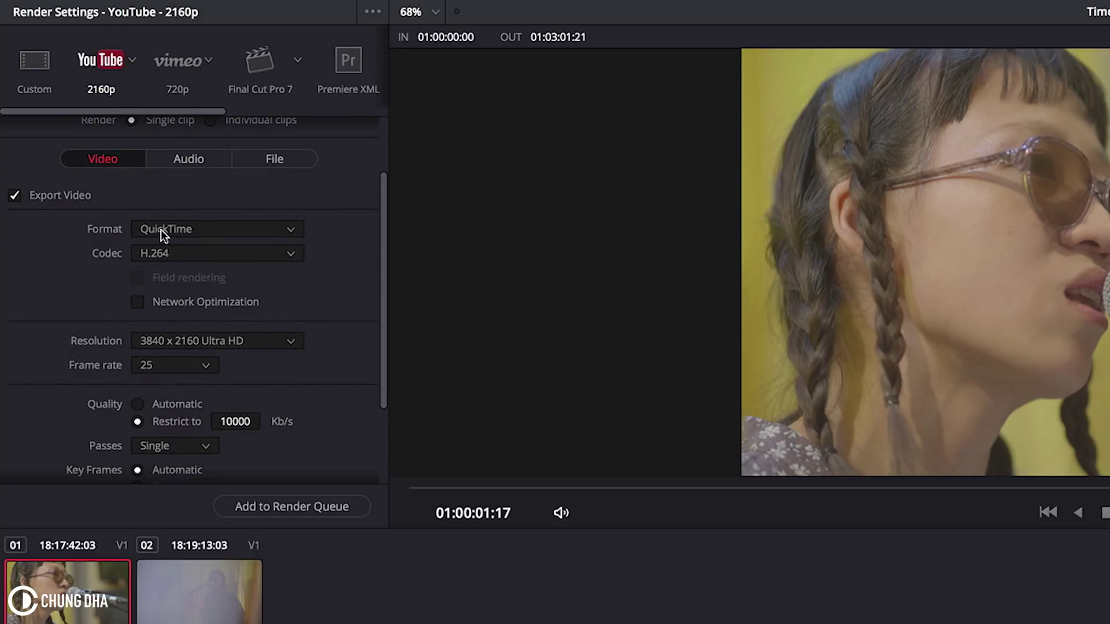
{"action": "left_click", "coordinate": [218, 231]}
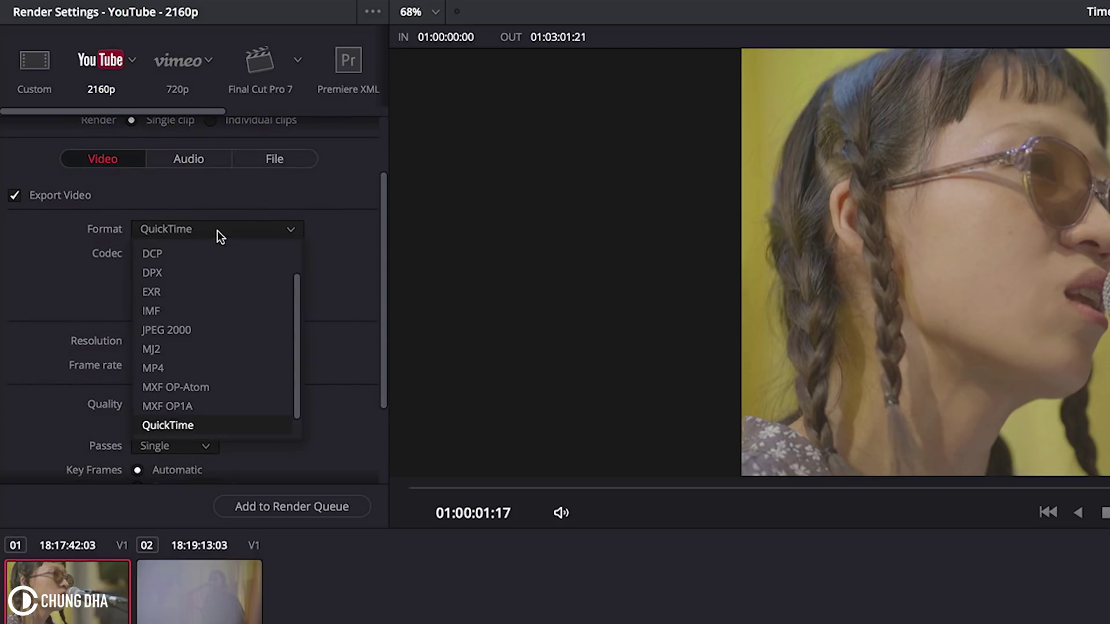
{"action": "left_click", "coordinate": [237, 370]}
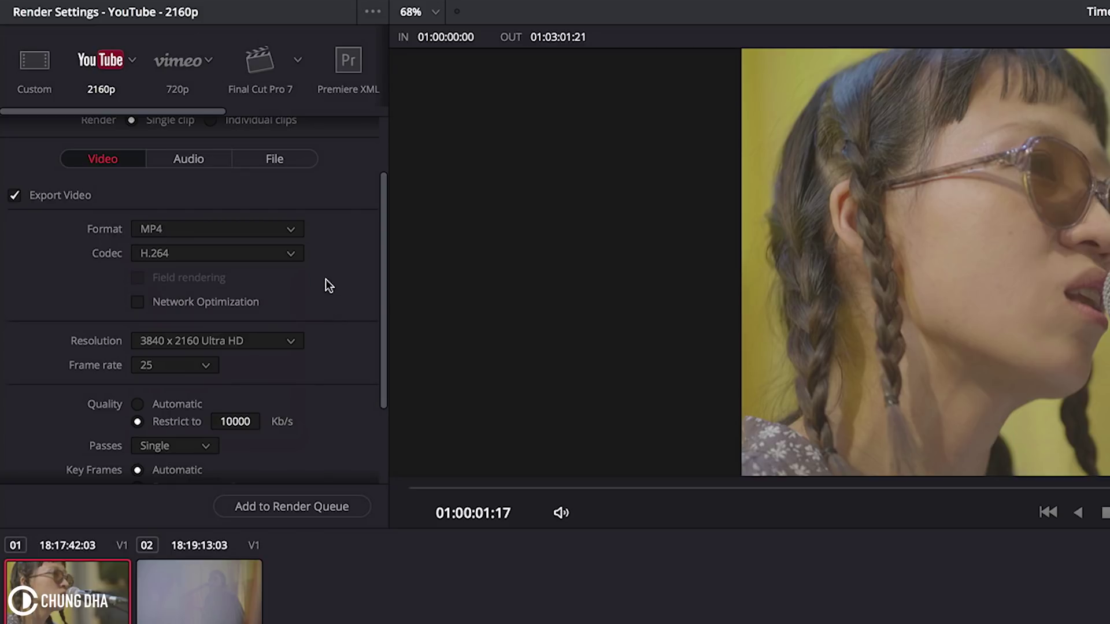
{"action": "scroll", "coordinate": [349, 274], "scroll_direction": "down", "scroll_amount": 3}
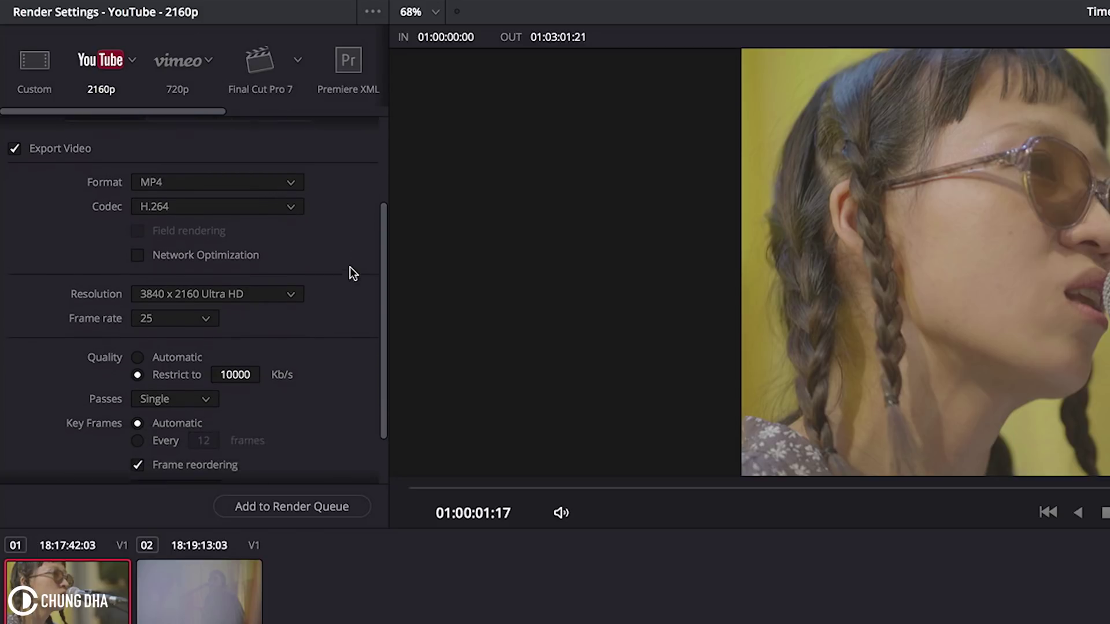
{"action": "left_click", "coordinate": [252, 263]}
{"action": "scroll", "coordinate": [279, 347], "scroll_direction": "down", "scroll_amount": 5}
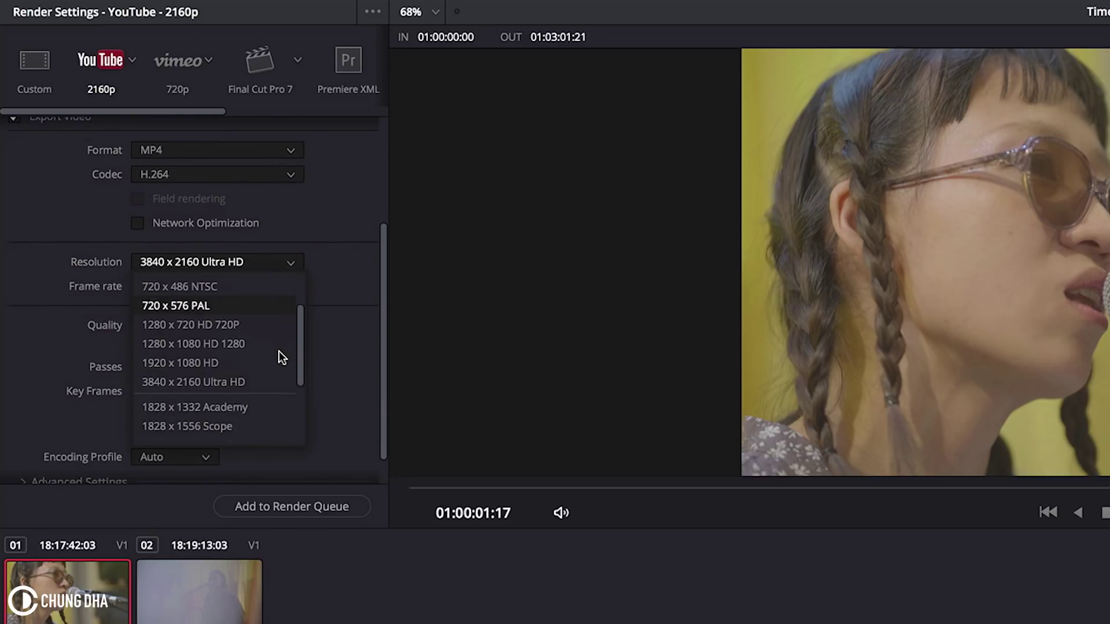
{"action": "scroll", "coordinate": [279, 352], "scroll_direction": "up", "scroll_amount": 5}
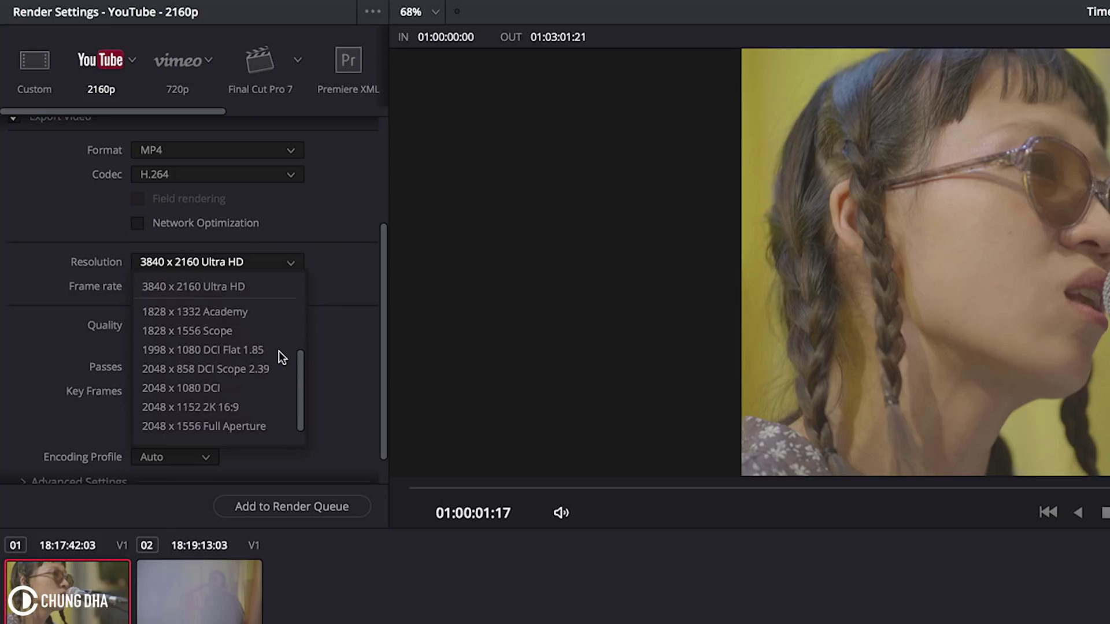
{"action": "left_click", "coordinate": [336, 290]}
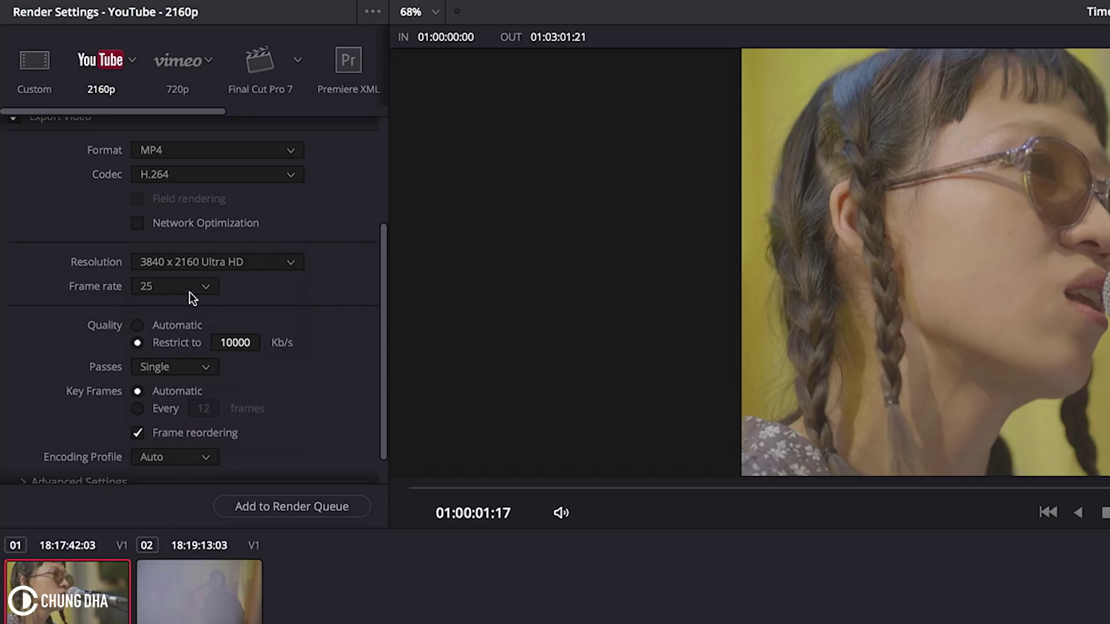
Step: Set the output resolution to Custom at 2560 x 1440
{"action": "left_click", "coordinate": [221, 263]}
{"action": "left_click", "coordinate": [221, 283]}
{"action": "left_click", "coordinate": [171, 286]}
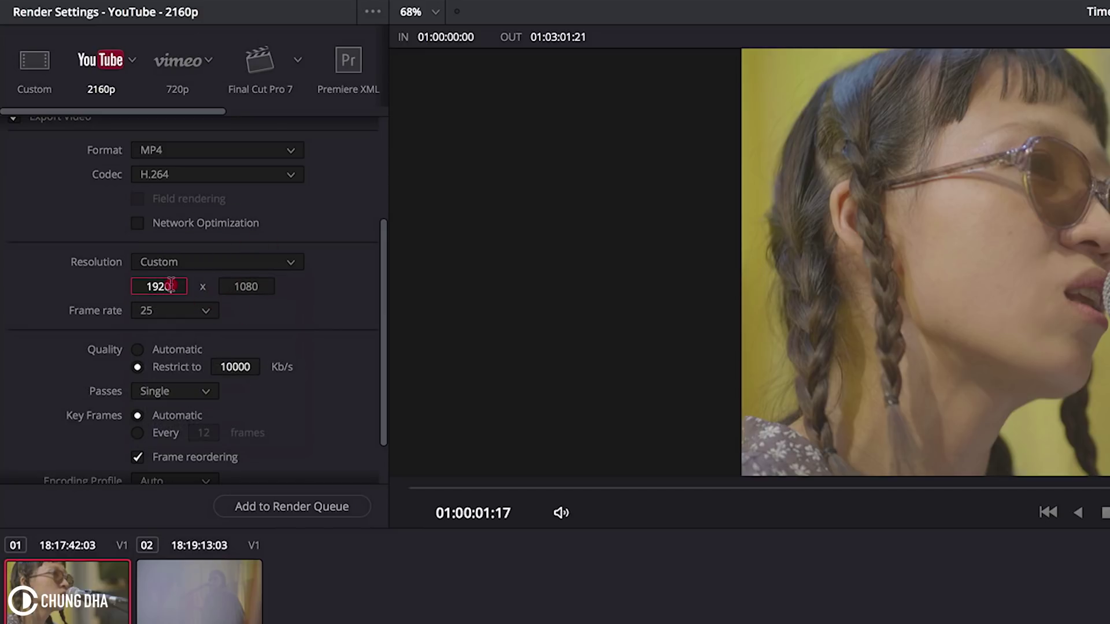
{"action": "double_click", "coordinate": [171, 286]}
{"action": "type", "text": "2560"}
{"action": "left_click", "coordinate": [263, 289]}
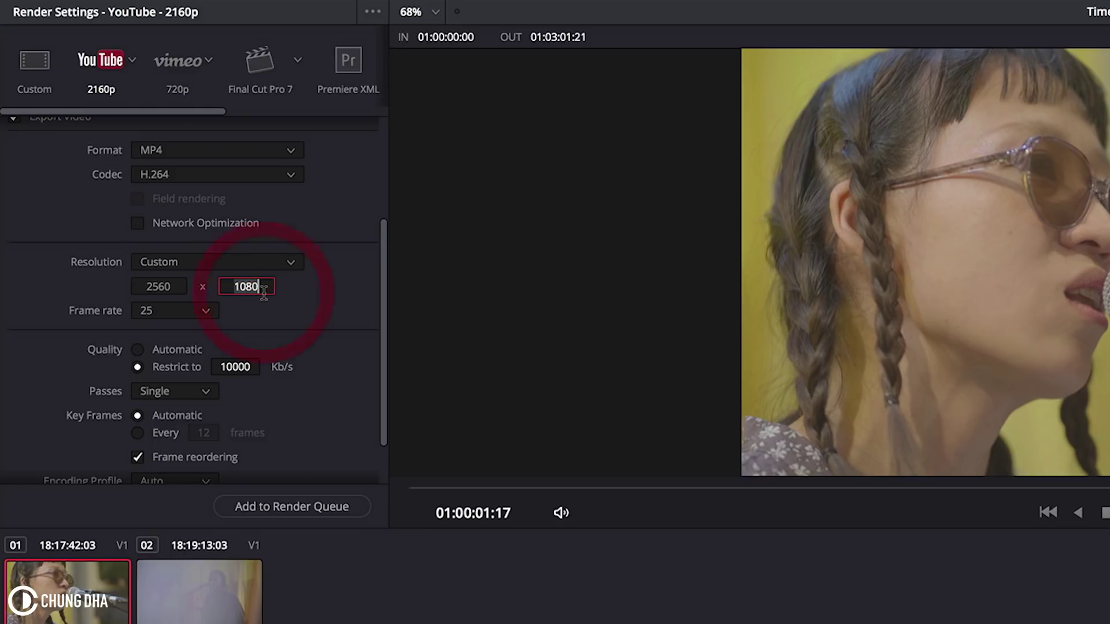
{"action": "type", "text": "1440"}
{"action": "left_click", "coordinate": [335, 294]}
Step: Restrict the Quality bitrate to 16000 Kb/s instead of 10000
{"action": "scroll", "coordinate": [373, 306], "scroll_direction": "down", "scroll_amount": 2}
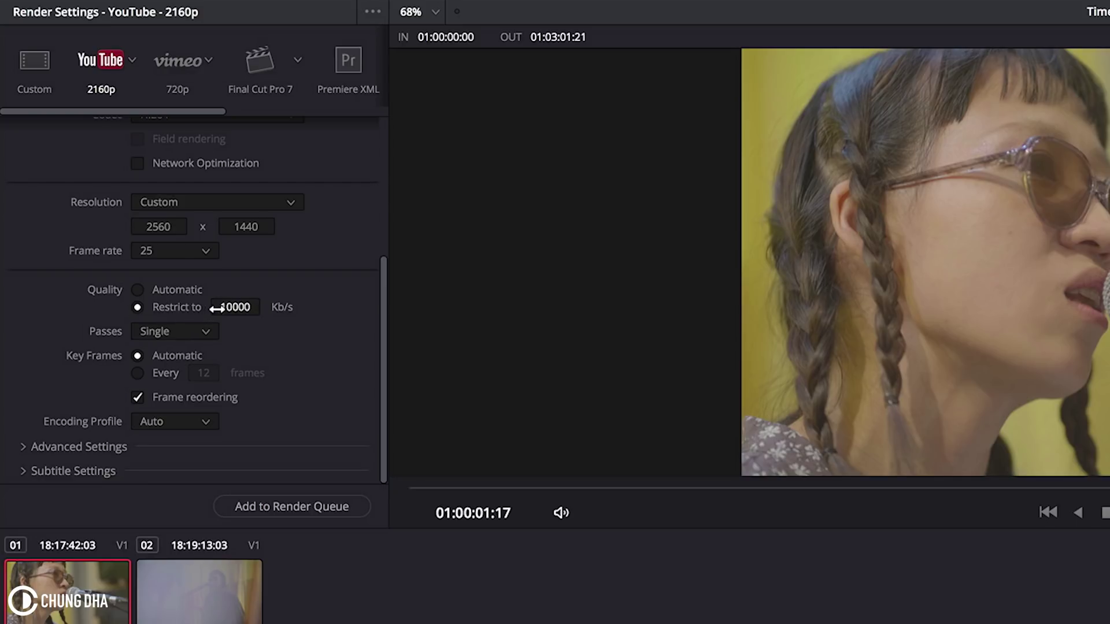
{"action": "left_click", "coordinate": [234, 306]}
{"action": "left_click", "coordinate": [233, 311]}
{"action": "type", "text": "16000"}
{"action": "key", "text": "BackSpace"}
{"action": "key", "text": "BackSpace"}
{"action": "key", "text": "BackSpace"}
{"action": "key", "text": "BackSpace"}
{"action": "key", "text": "BackSpace"}
{"action": "type", "text": "16000"}
Step: Review the Audio tab settings, including the bit depth options
{"action": "scroll", "coordinate": [309, 274], "scroll_direction": "up", "scroll_amount": 5}
{"action": "left_click", "coordinate": [190, 242]}
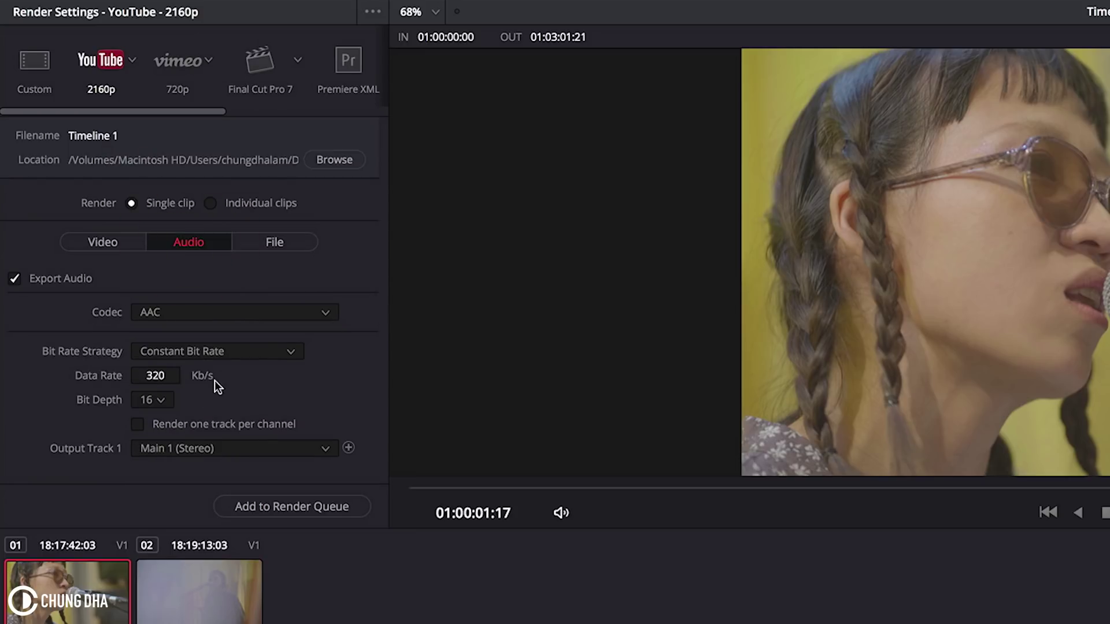
{"action": "left_click", "coordinate": [156, 399]}
Step: On the File tab, replace the custom name Timeline 1 with Ella_at_Kapok
{"action": "left_click", "coordinate": [273, 243]}
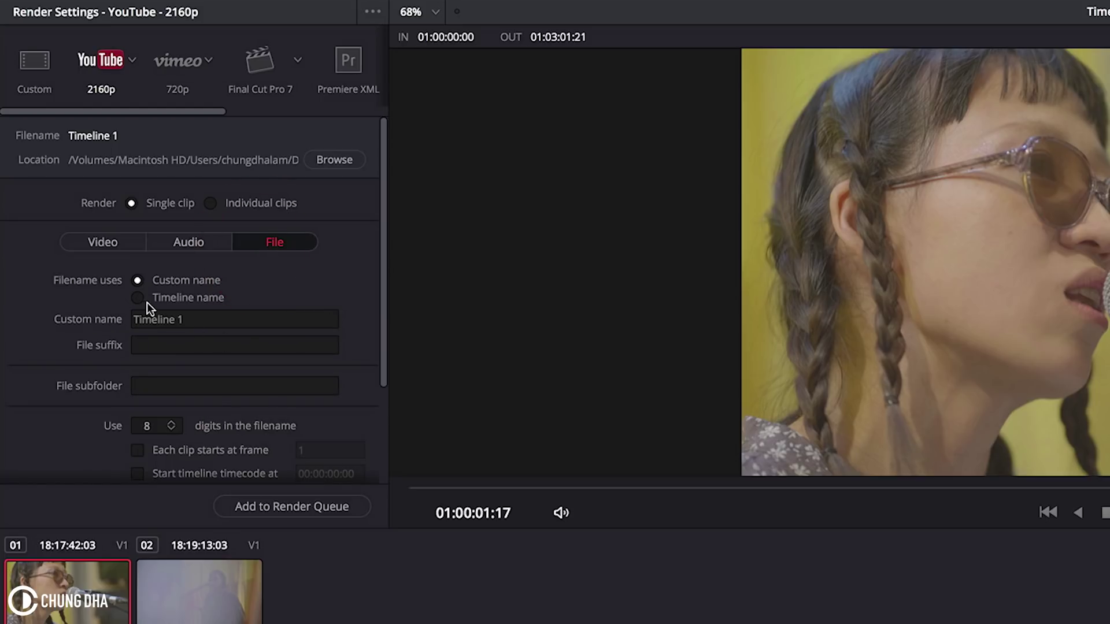
{"action": "left_click", "coordinate": [164, 315]}
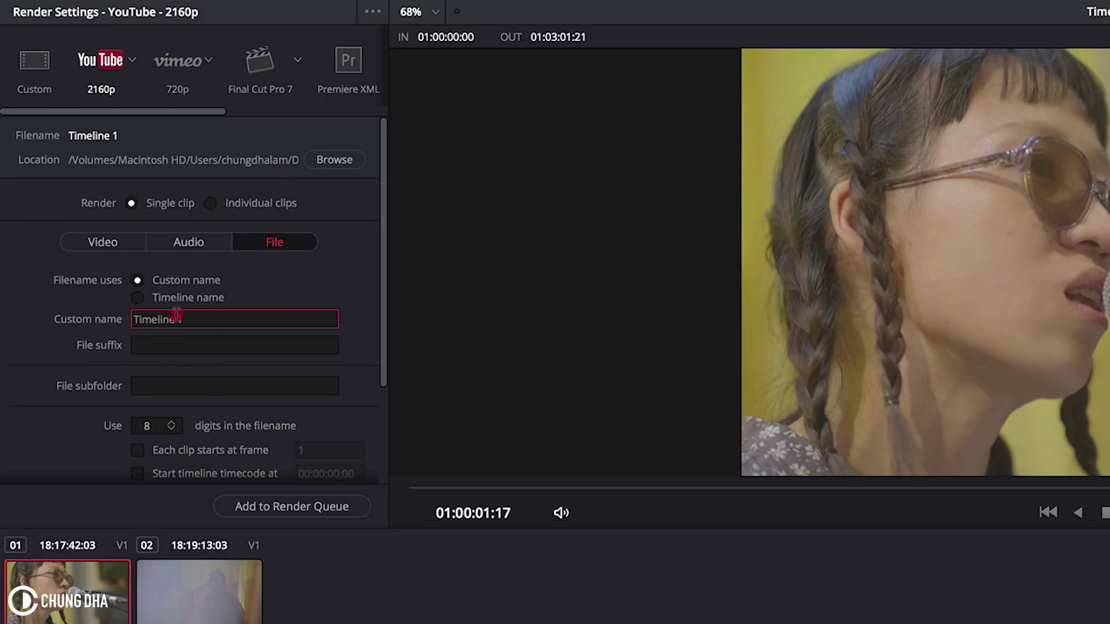
{"action": "left_click_drag", "start_coordinate": [175, 316], "coordinate": [115, 313]}
{"action": "type", "text": "Ella A"}
{"action": "key", "text": "BackSpace"}
{"action": "type", "text": "at_Kapok"}
Step: Keep the render speed set to Maximum
{"action": "scroll", "coordinate": [201, 369], "scroll_direction": "down", "scroll_amount": 3}
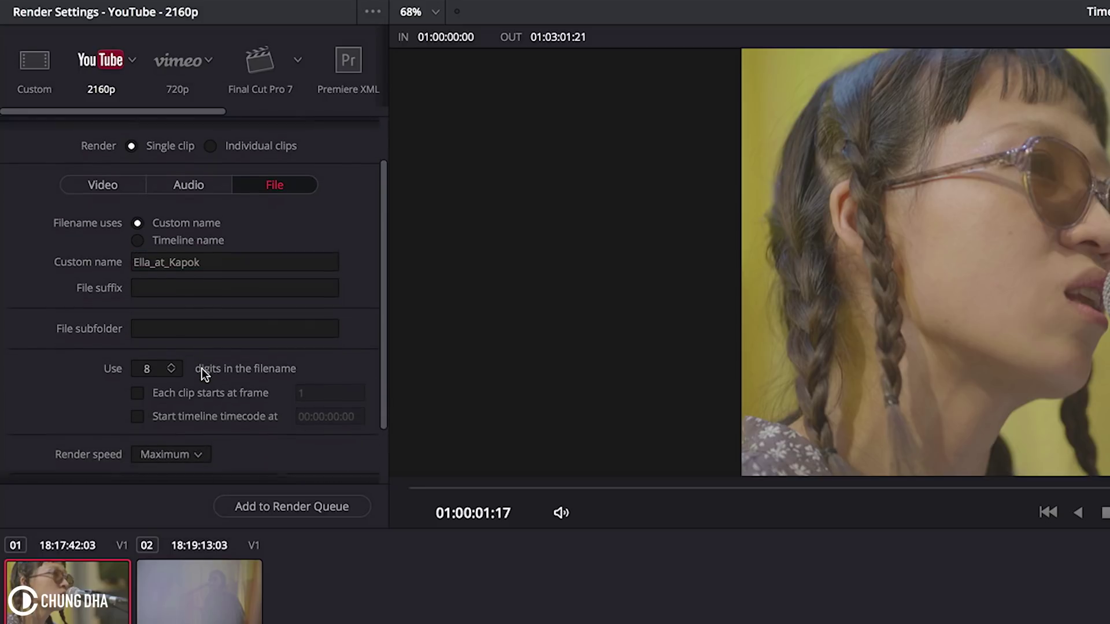
{"action": "scroll", "coordinate": [206, 348], "scroll_direction": "down", "scroll_amount": 1}
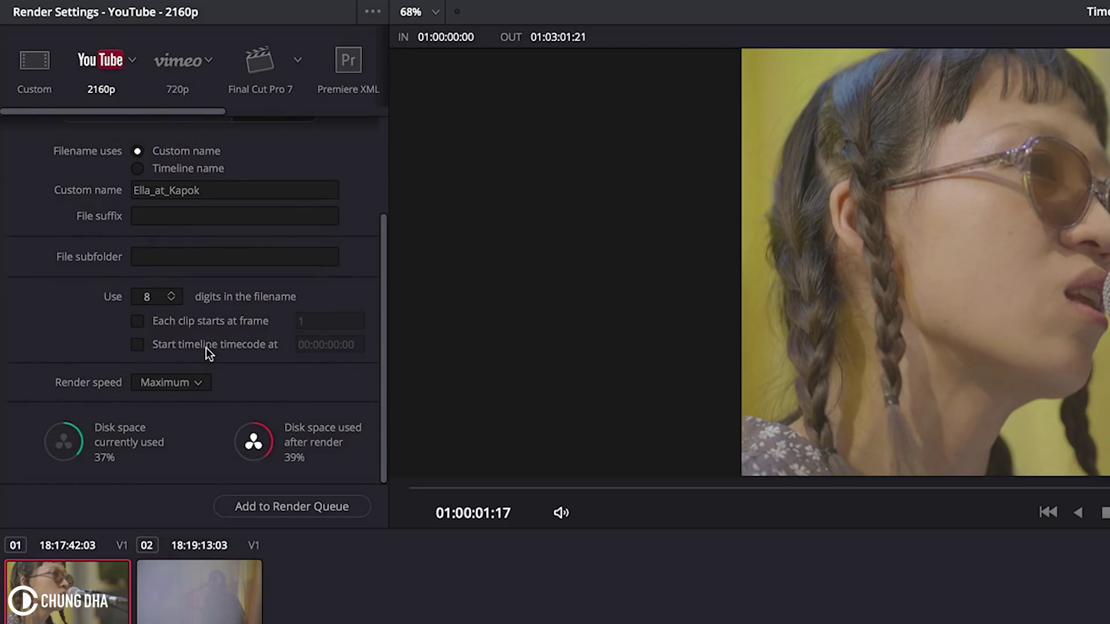
{"action": "left_click", "coordinate": [196, 382]}
{"action": "left_click", "coordinate": [252, 381]}
{"action": "scroll", "coordinate": [294, 322], "scroll_direction": "up", "scroll_amount": 4}
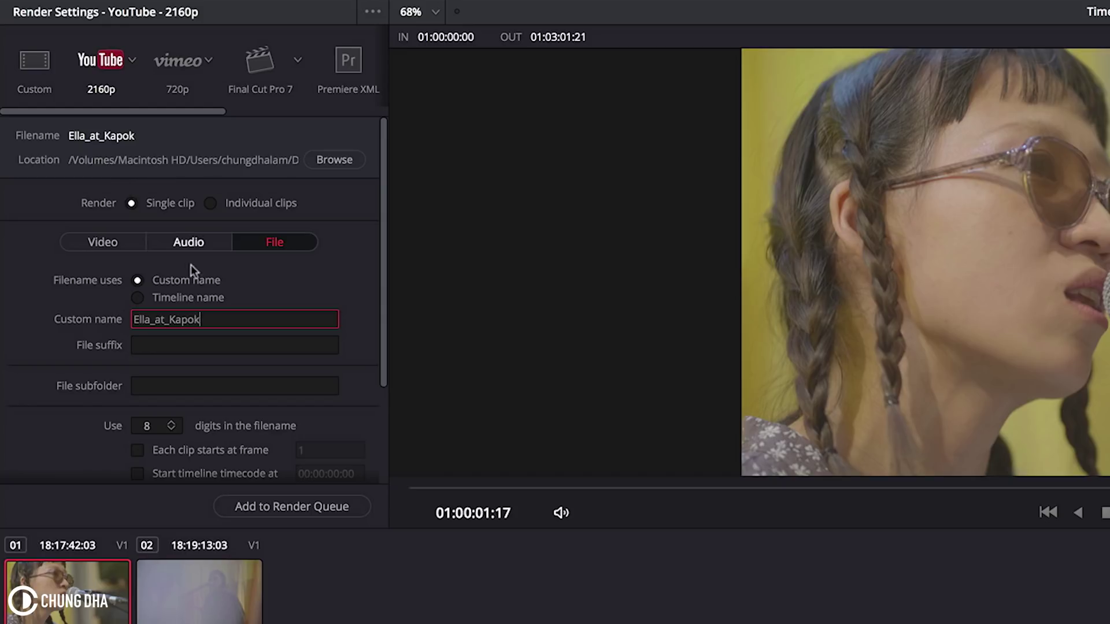
Step: Add the export to the Render Queue as Job 1 and start rendering it
{"action": "left_click", "coordinate": [261, 510]}
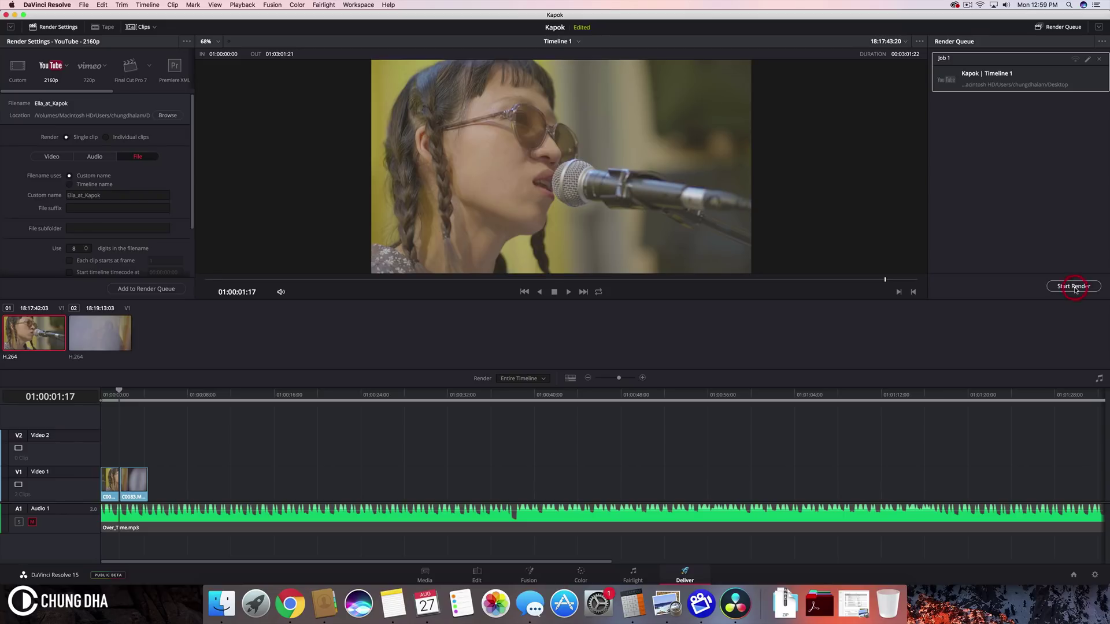
{"action": "left_click", "coordinate": [1074, 287]}
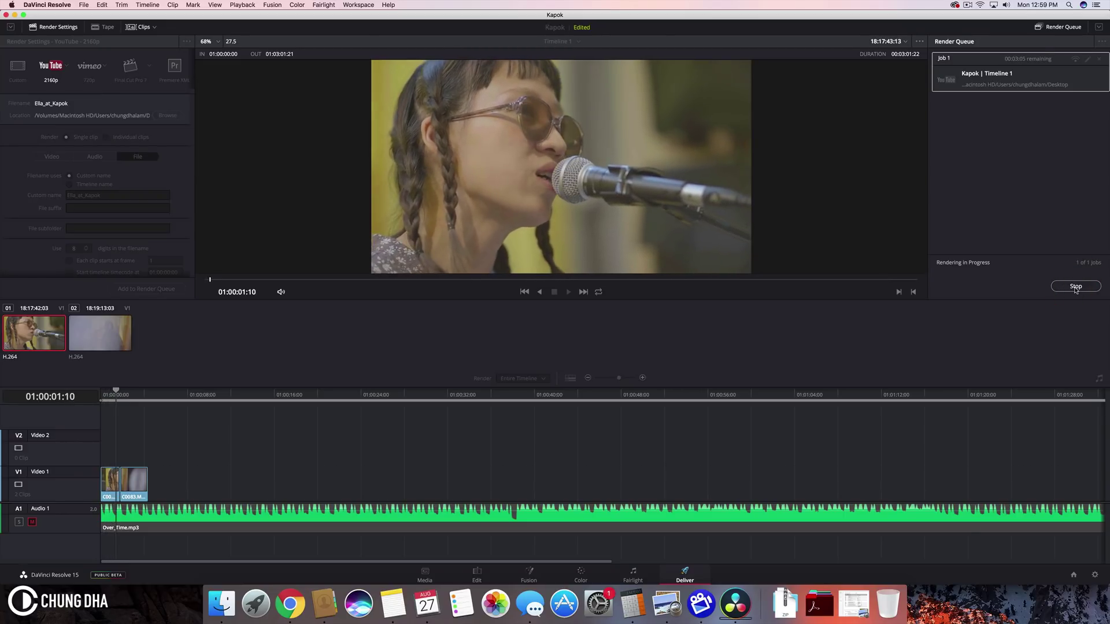